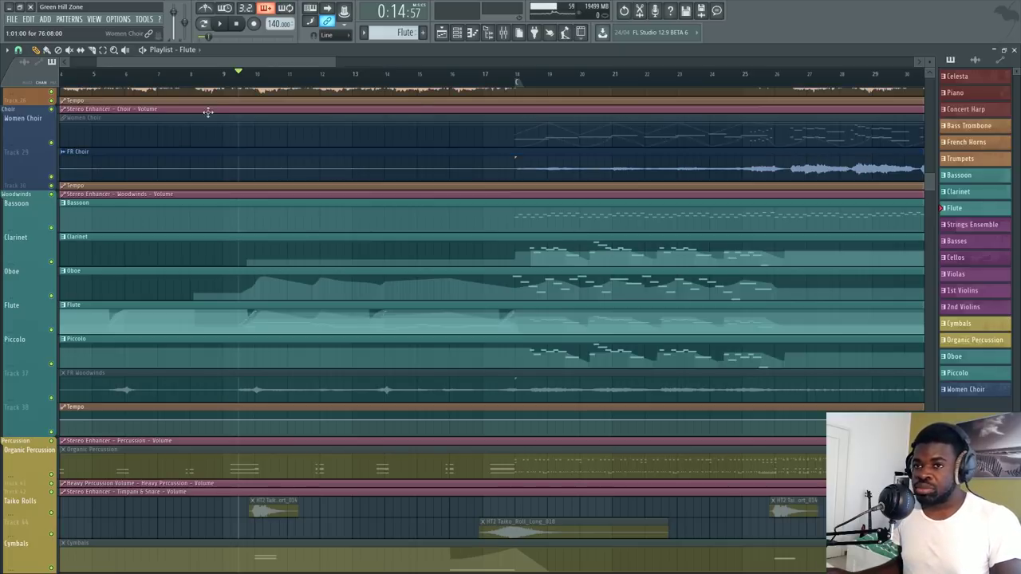
Look over the full arrangement around the woodwind tracks in the playlist and place the playhead in bar 17.
left_click_drag(248, 70, 219, 74)
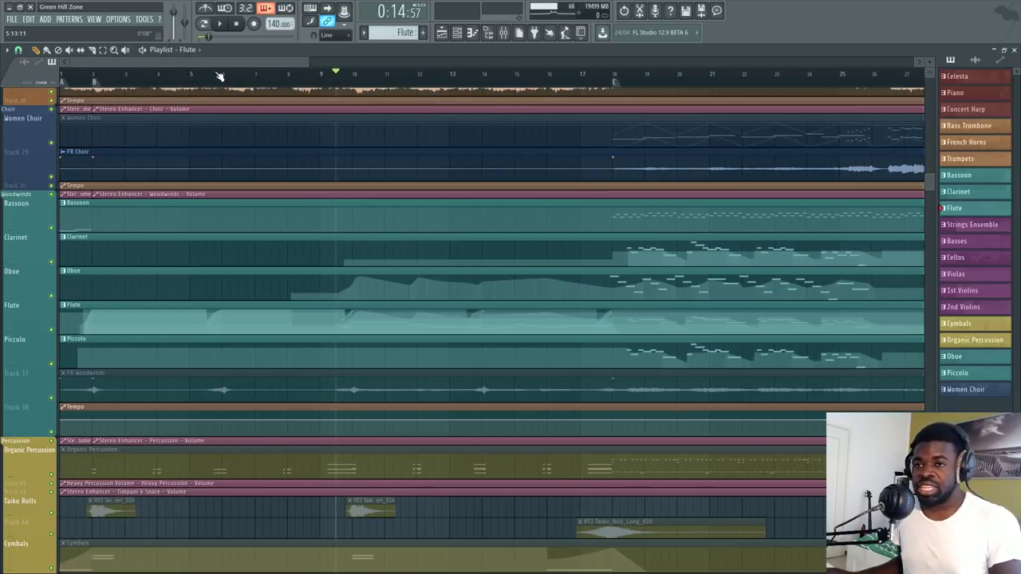
scroll(219, 67, "down", 3)
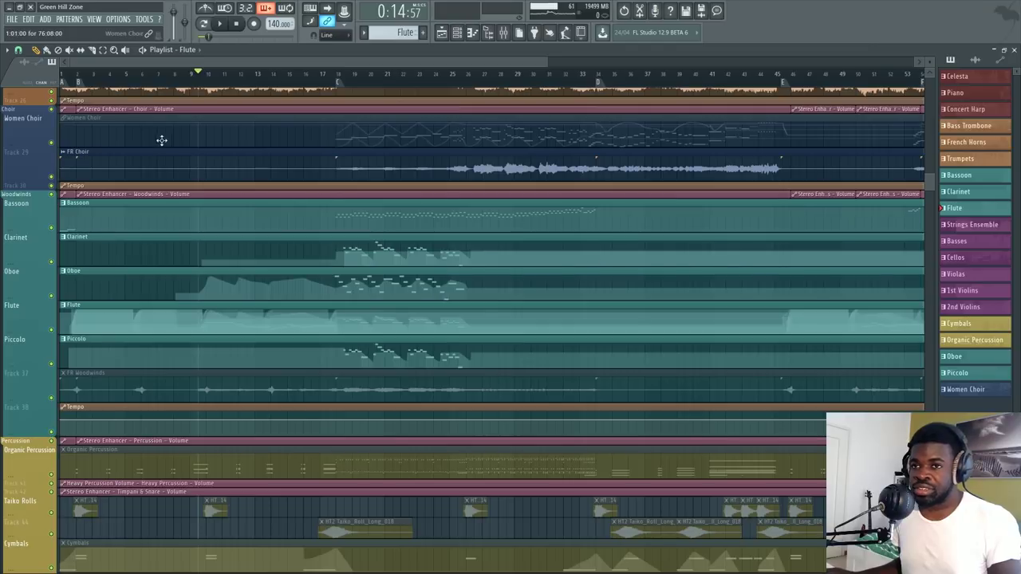
scroll(221, 64, "down", 2)
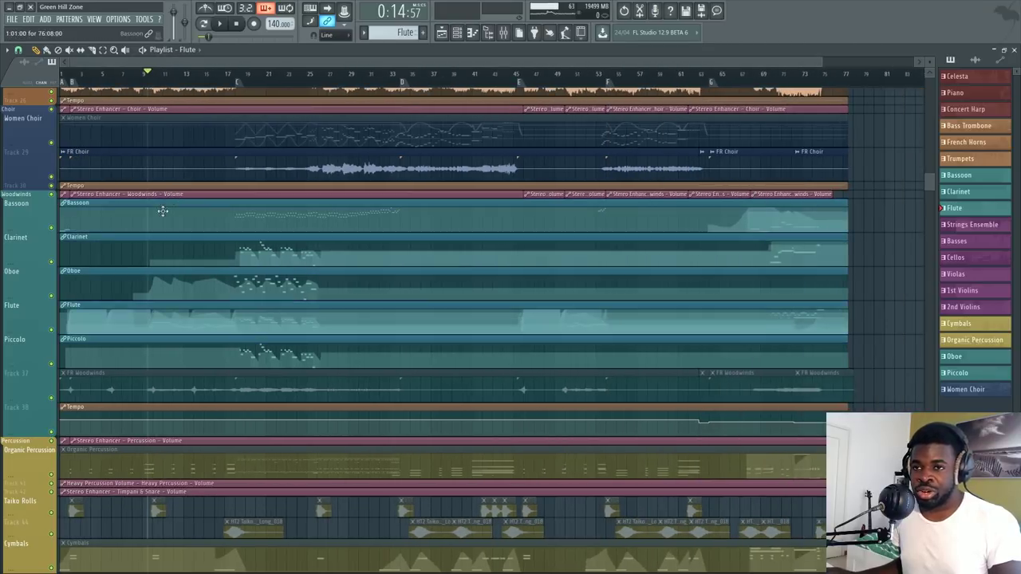
scroll(110, 85, "up", 4)
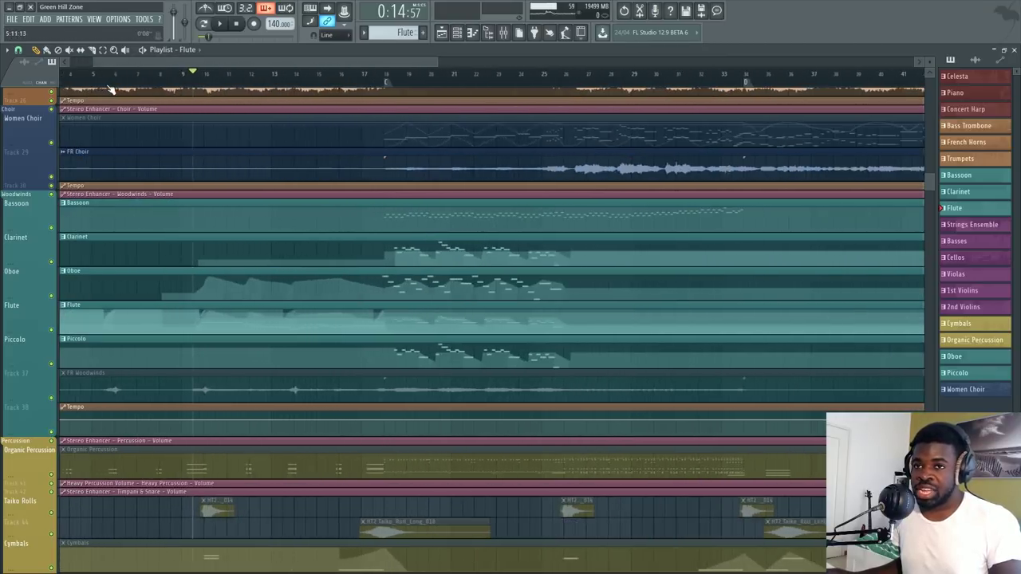
left_click_drag(276, 64, 203, 70)
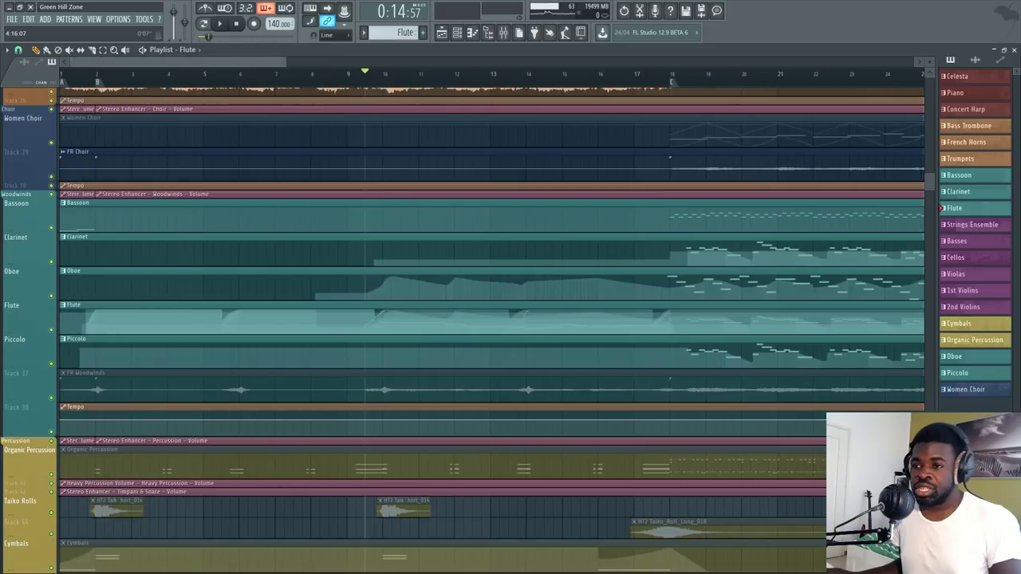
scroll(202, 64, "down", 2)
scroll(211, 64, "down", 1)
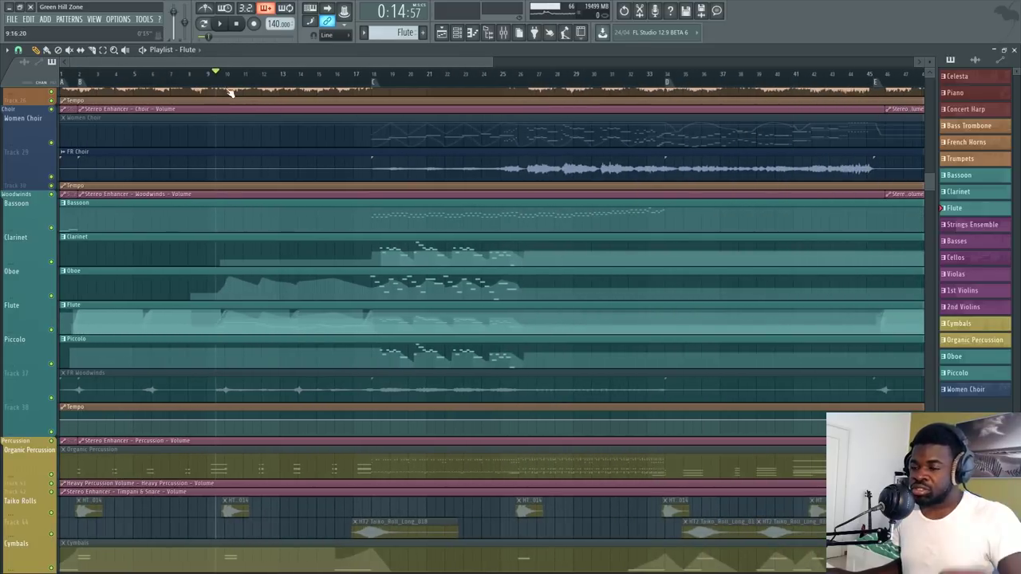
left_click(366, 79)
scroll(367, 64, "down", 1)
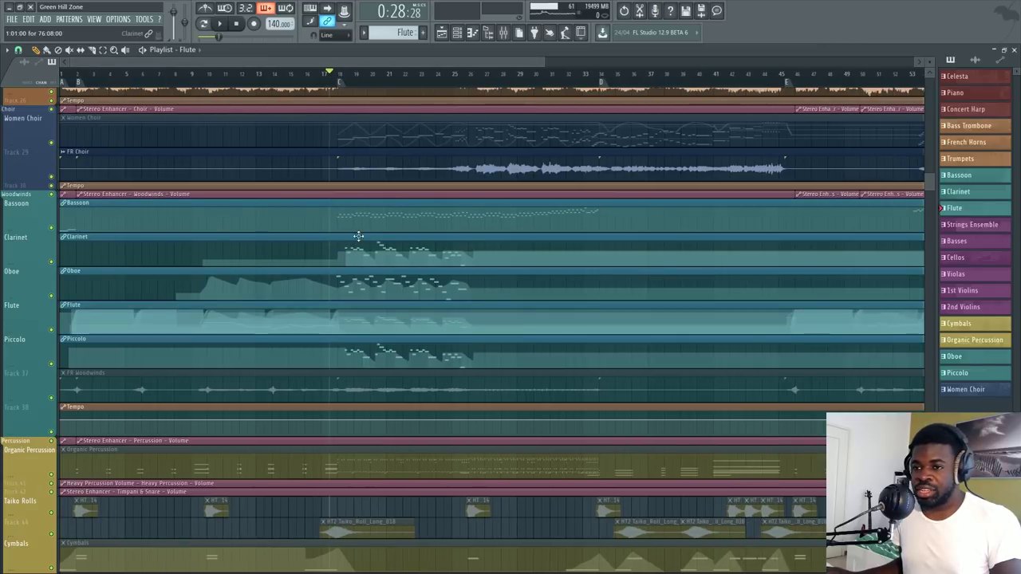
Select the grouped Bassoon, Clarinet, Oboe, Flute and Piccolo clips in the playlist and clear the selection.
left_click(362, 267, "ctrl")
scroll(330, 63, "down", 2)
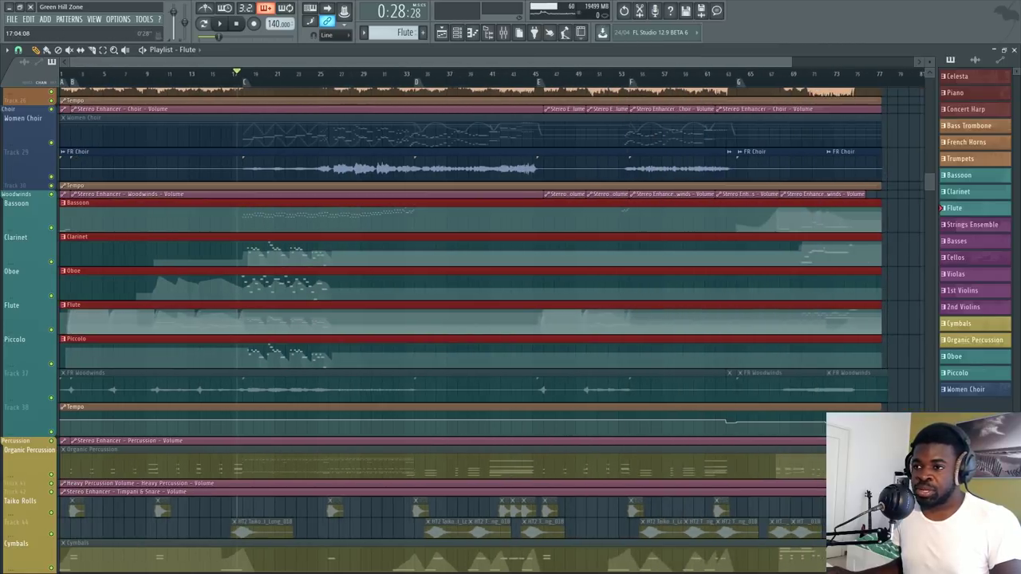
scroll(236, 75, "down", 1)
left_click(739, 200)
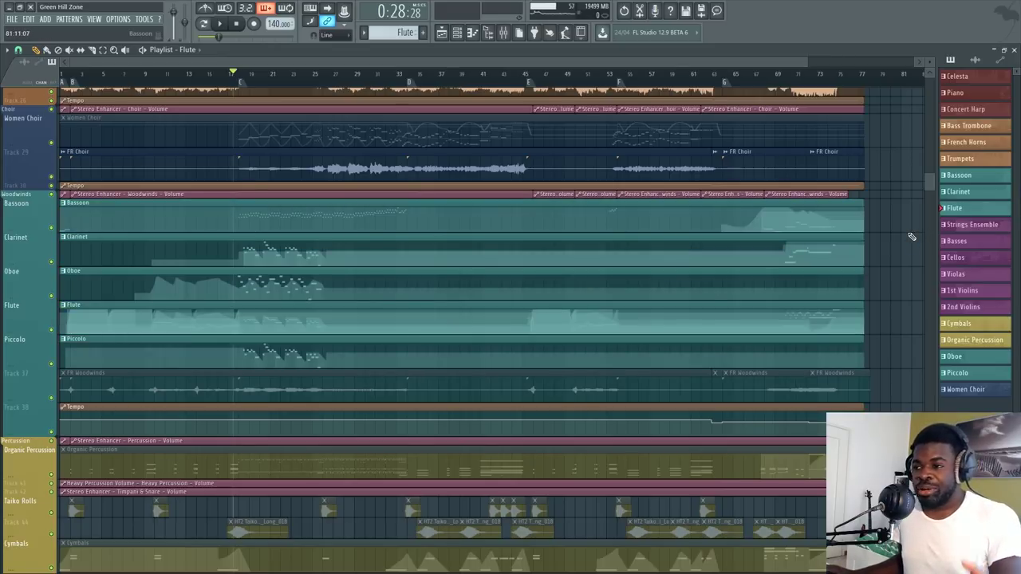
left_click_drag(285, 204, 285, 335)
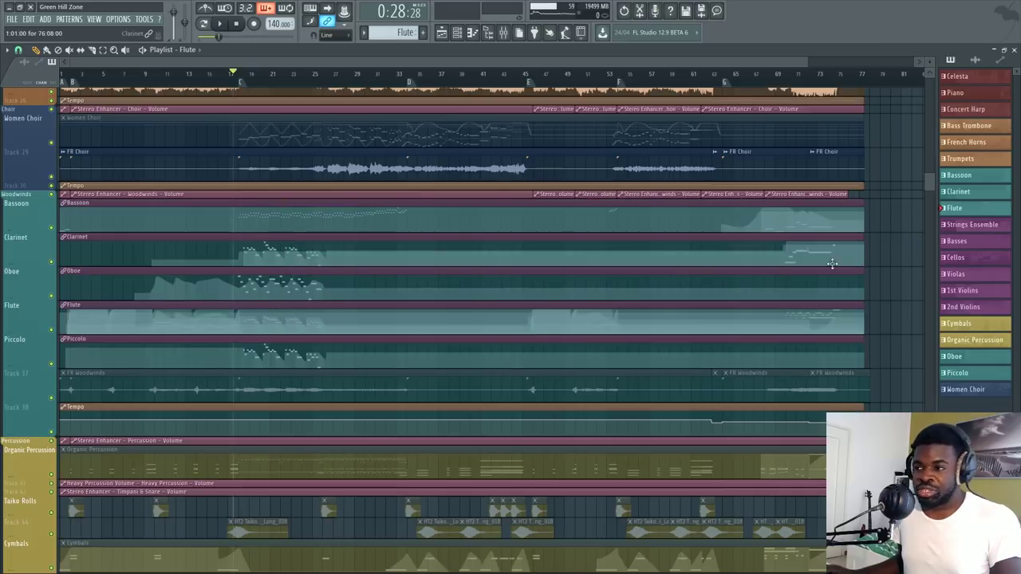
left_click(907, 232, "ctrl")
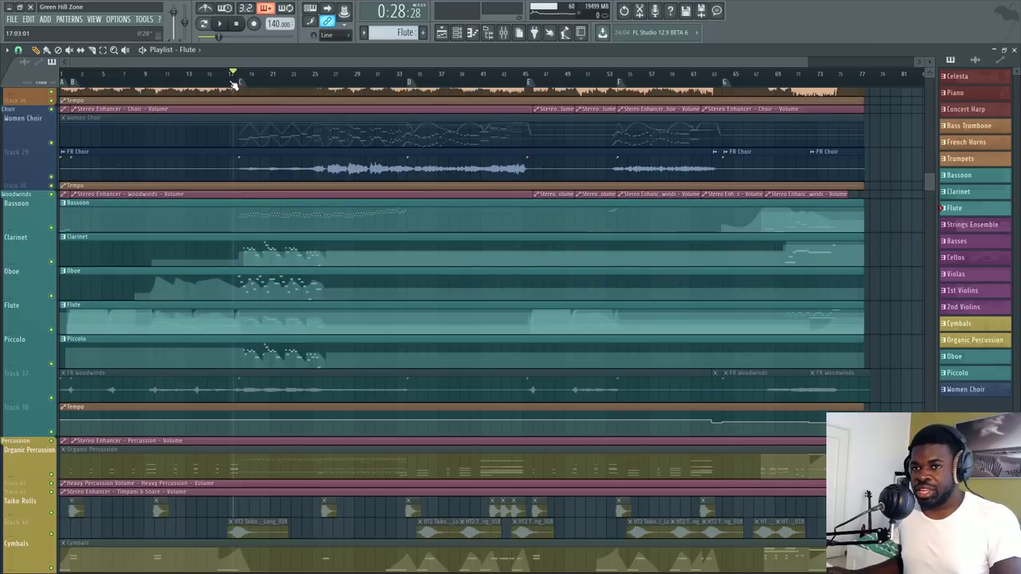
Move the playhead back to about the middle of bar 9 on the playlist timeline.
scroll(235, 83, "up", 3)
scroll(256, 86, "down", 3)
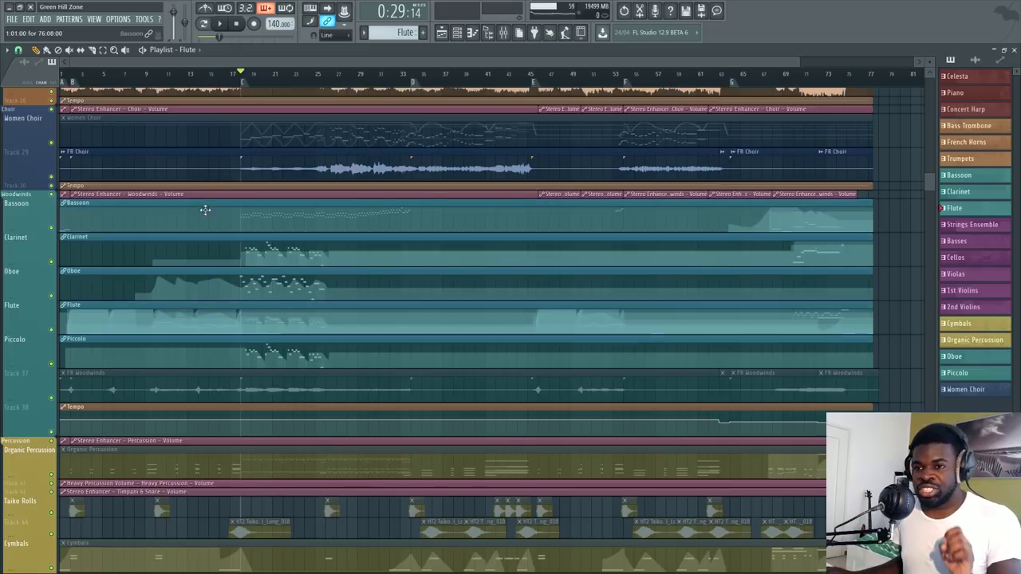
left_click(211, 79)
scroll(216, 80, "up", 2)
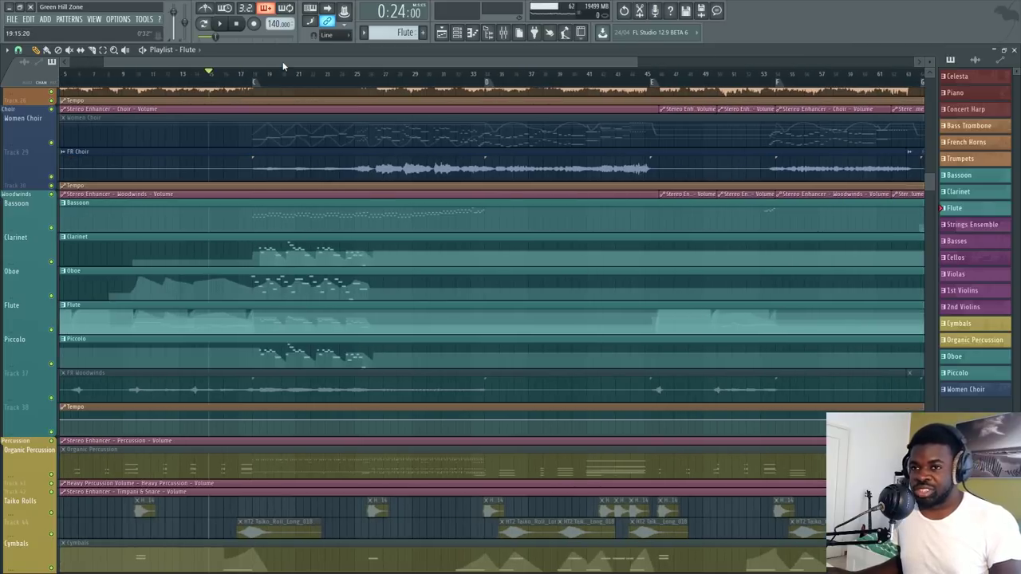
left_click_drag(283, 64, 250, 64)
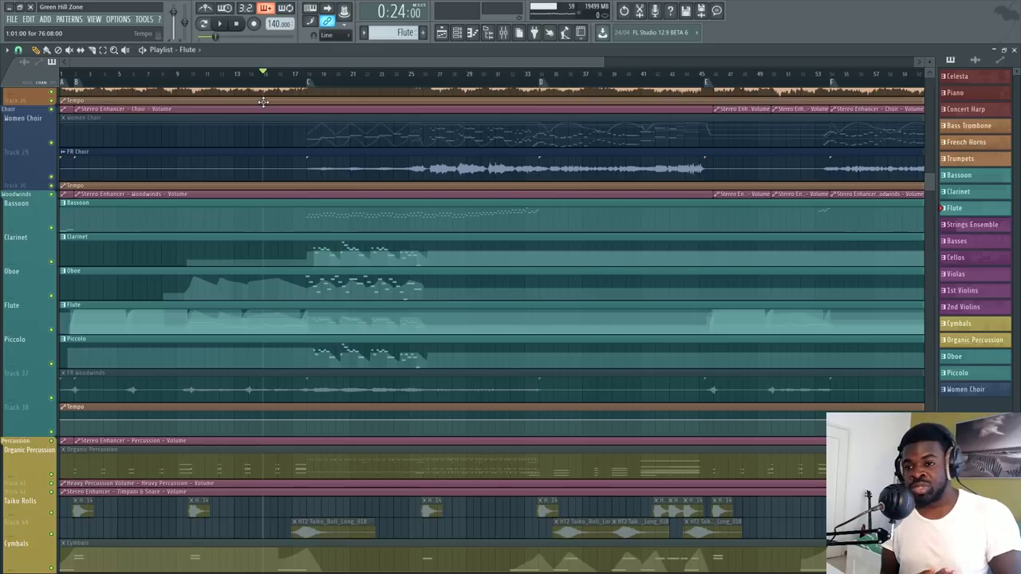
left_click(178, 80)
scroll(180, 83, "up", 3)
left_click(189, 82)
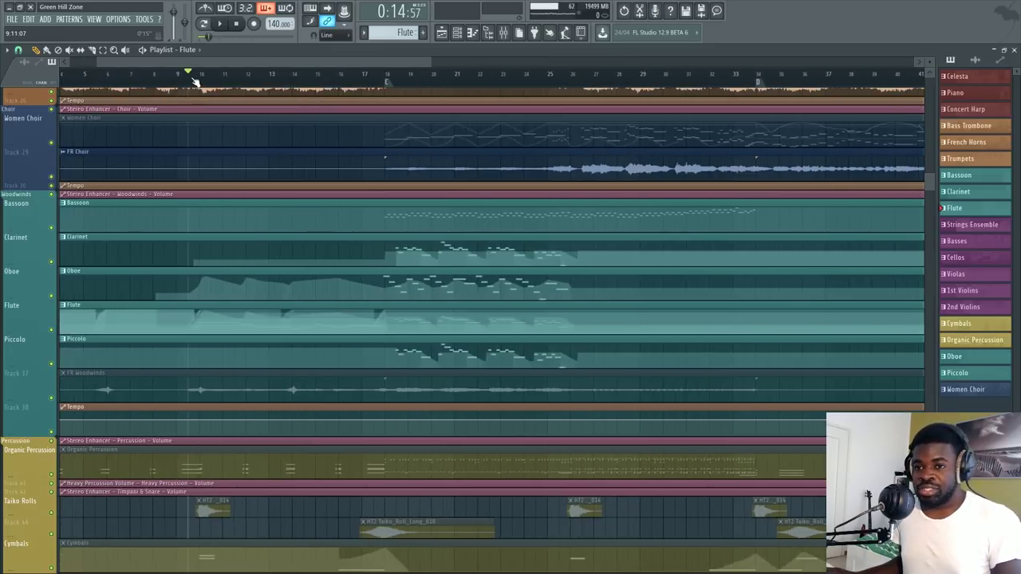
Look through the playlist tracks around the woodwinds, from the brass and choir above to the percussion below.
scroll(195, 82, "down", 3)
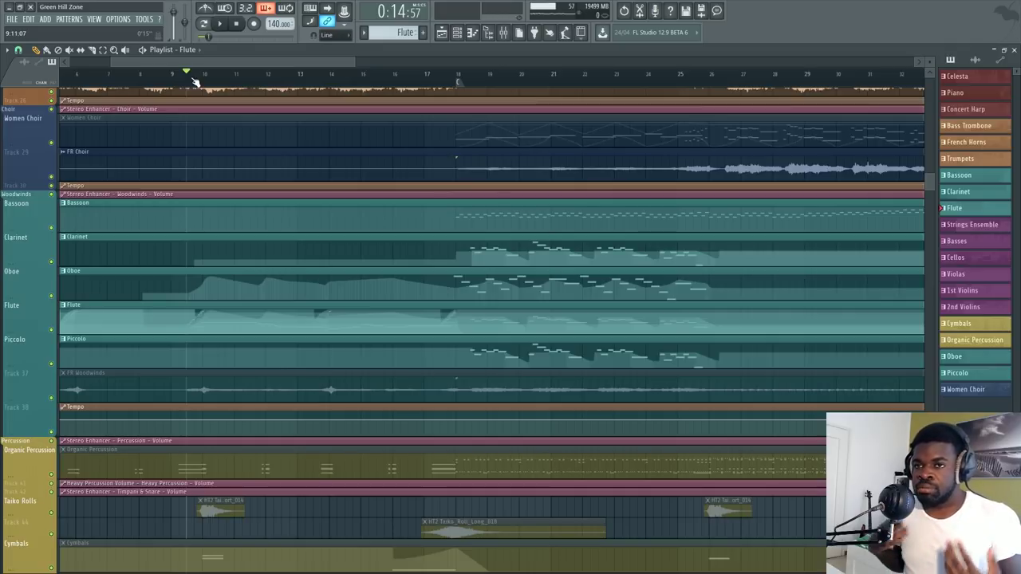
scroll(202, 176, "up", 3)
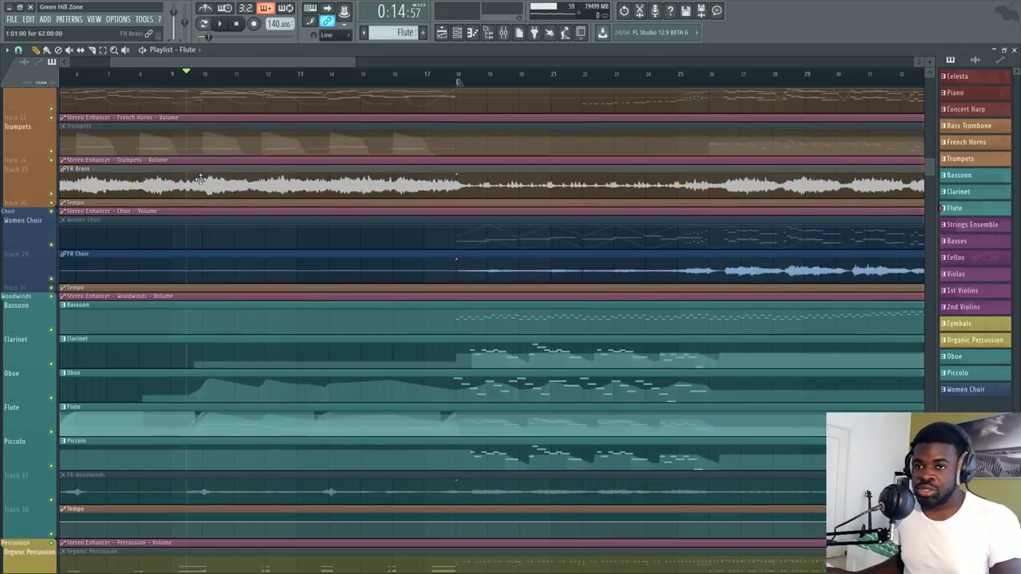
scroll(200, 179, "down", 6)
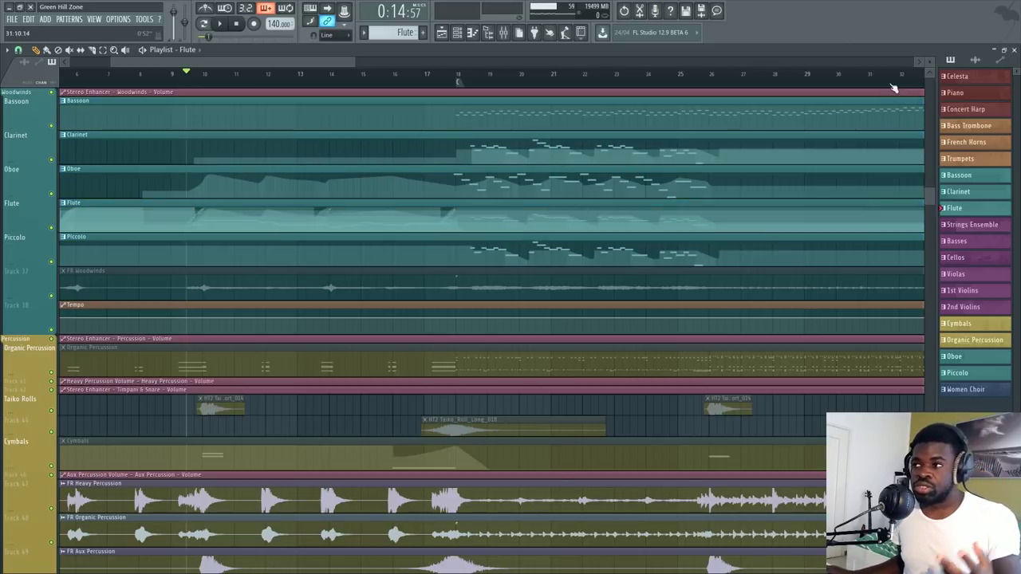
scroll(938, 193, "up", 1)
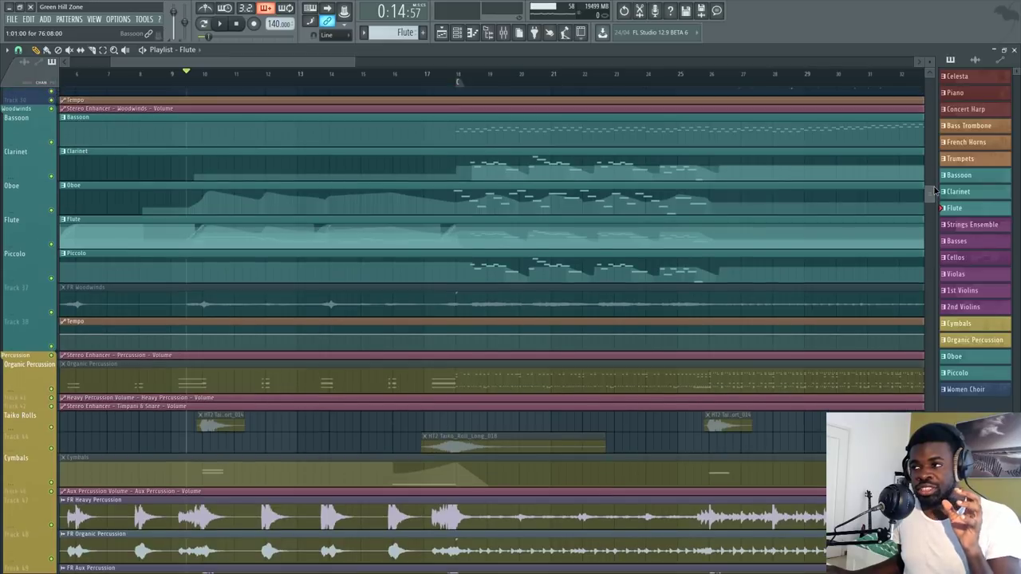
scroll(938, 193, "down", 1)
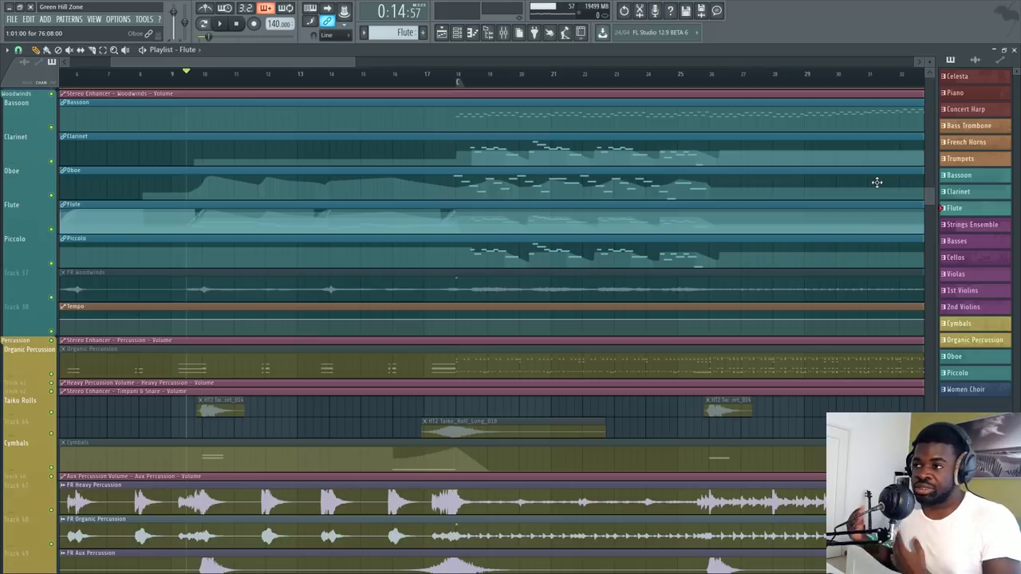
Enlarge the playlist tracks and examine the notes and automation in the Bassoon, Clarinet, Oboe, Flute and Piccolo clips.
left_click_drag(929, 62, 929, 68)
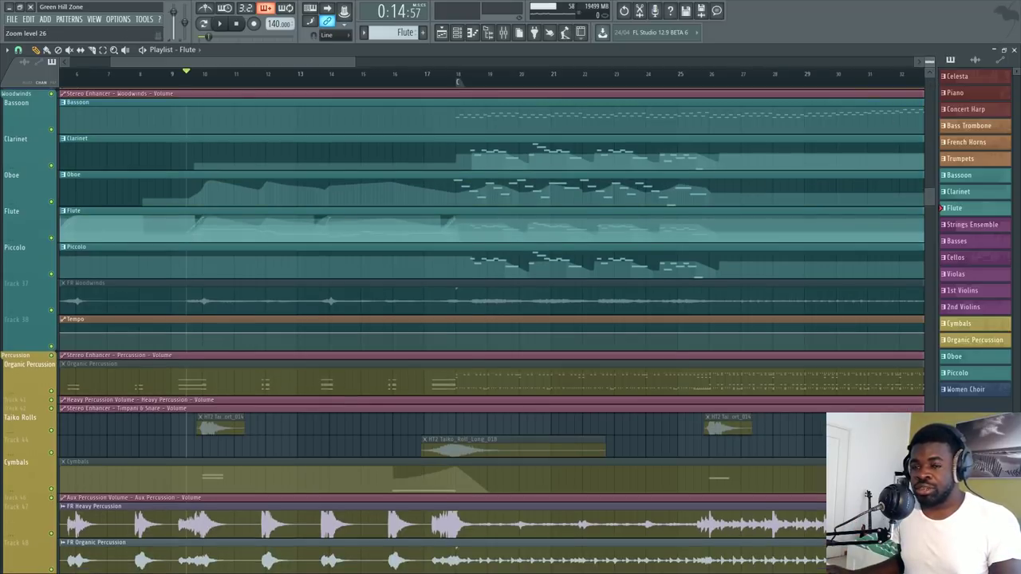
scroll(929, 64, "up", 1)
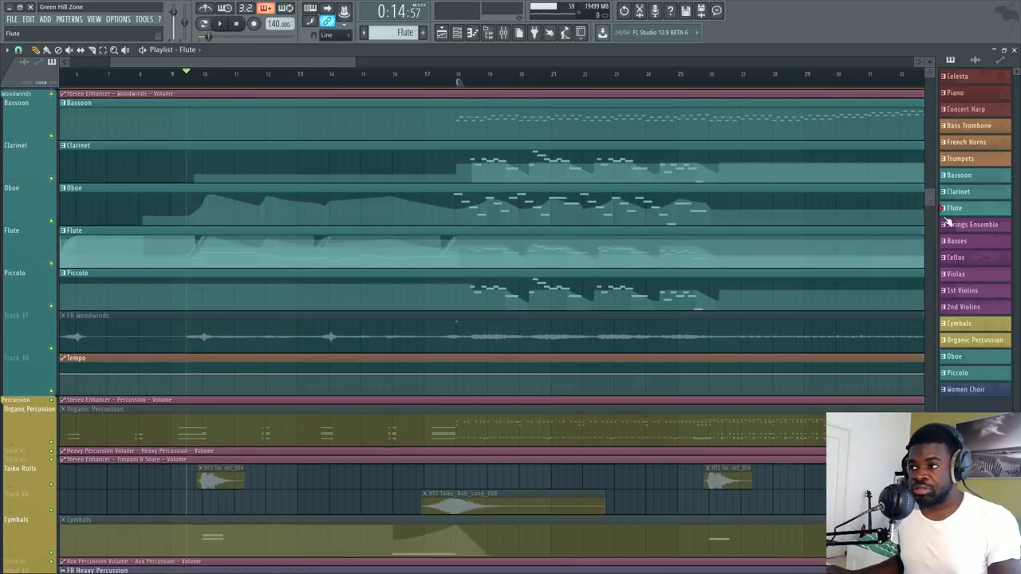
scroll(931, 205, "down", 1)
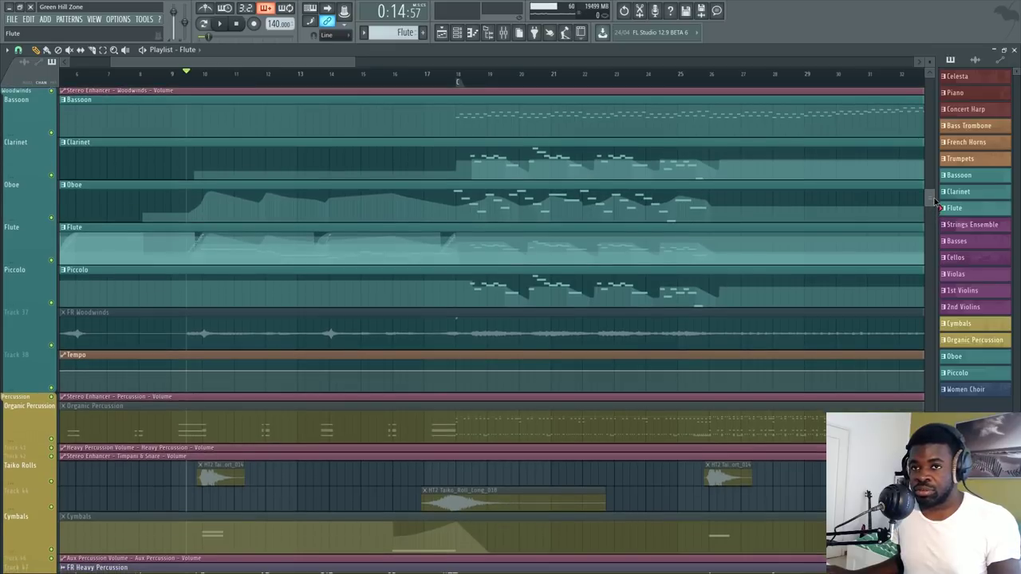
left_click_drag(934, 199, 934, 200)
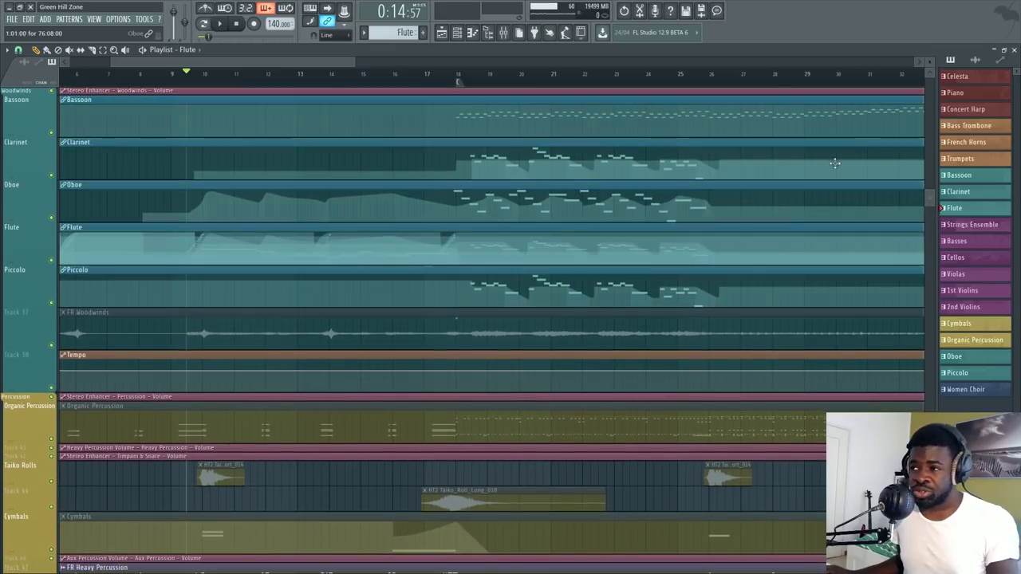
left_click_drag(280, 62, 284, 78)
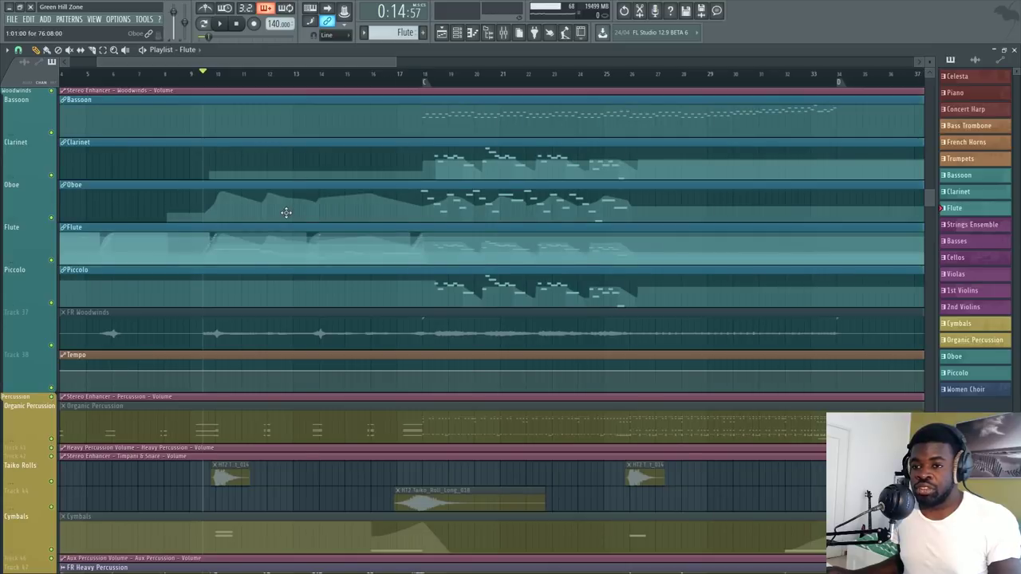
scroll(287, 213, "up", 1)
scroll(287, 213, "down", 1)
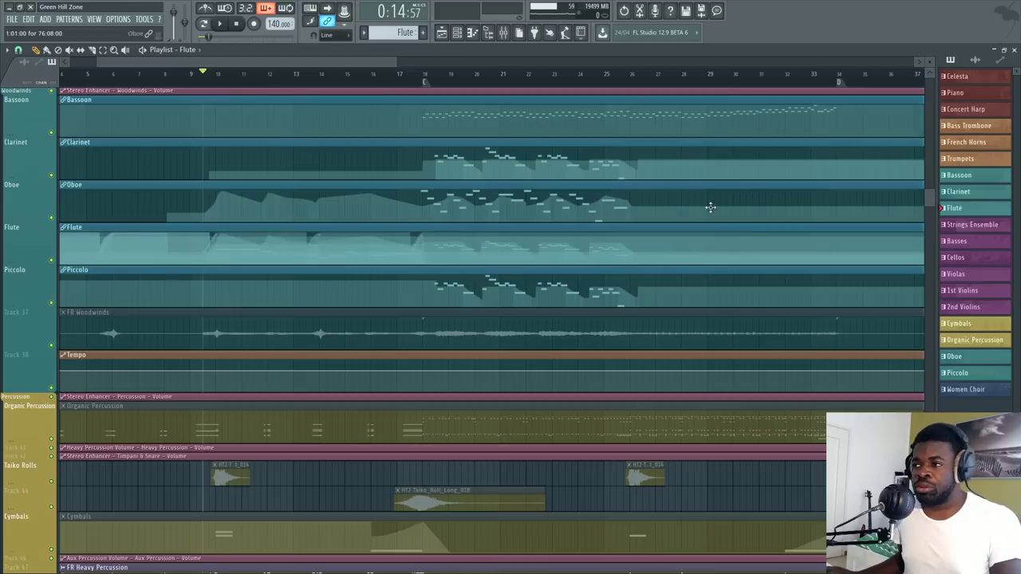
left_click_drag(930, 204, 929, 201)
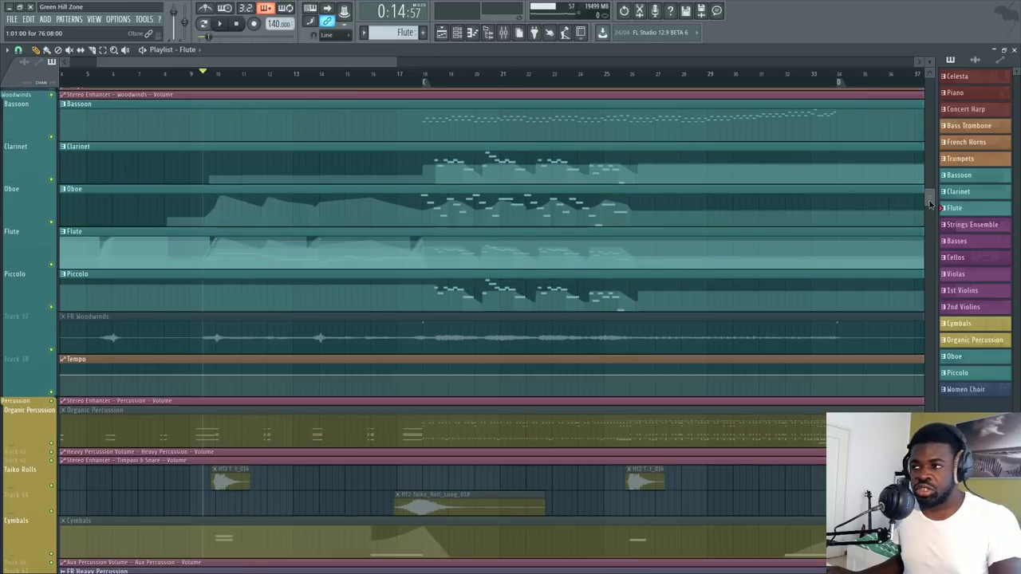
scroll(929, 204, "down", 1)
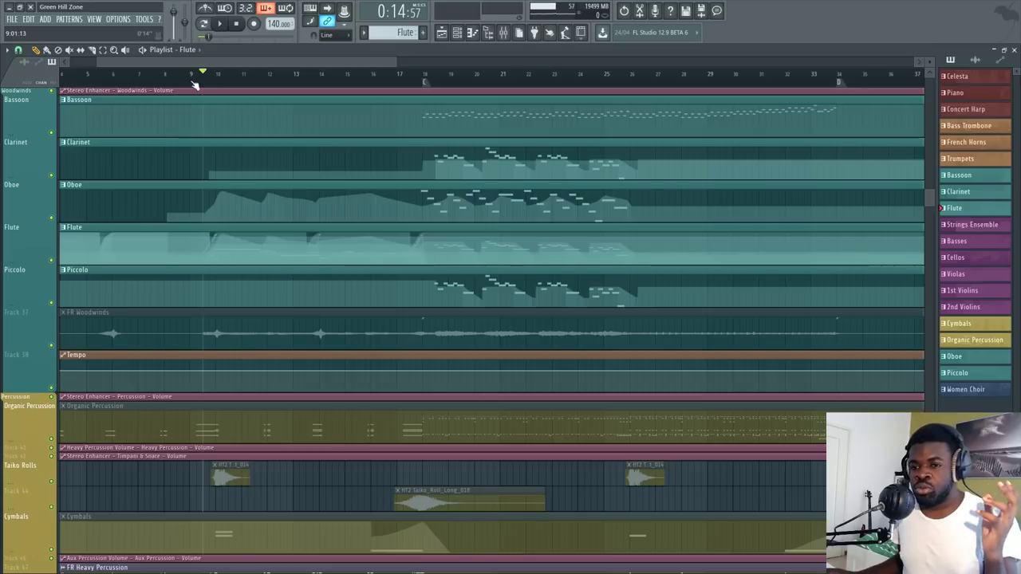
scroll(196, 73, "up", 2)
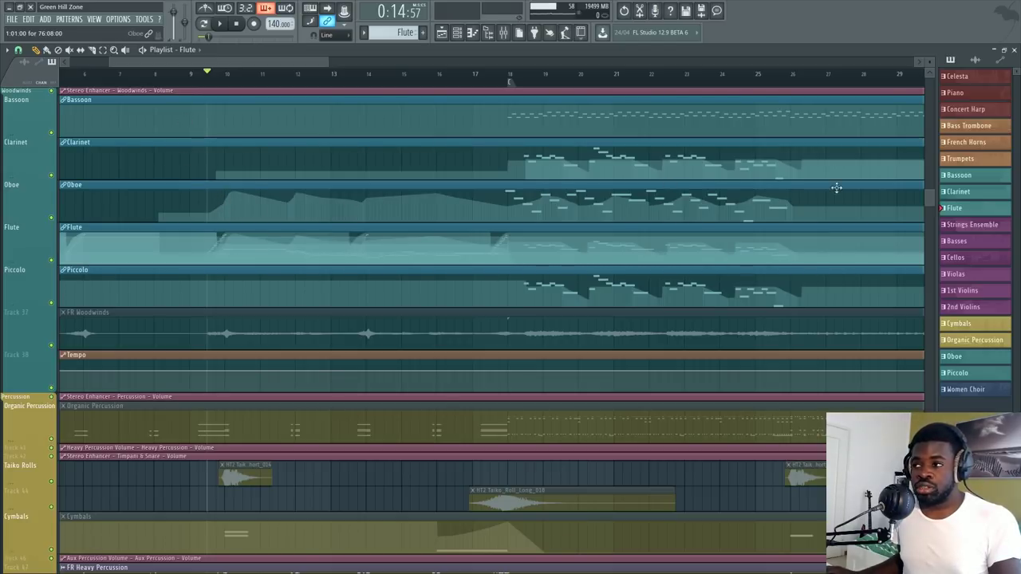
left_click_drag(929, 199, 931, 198)
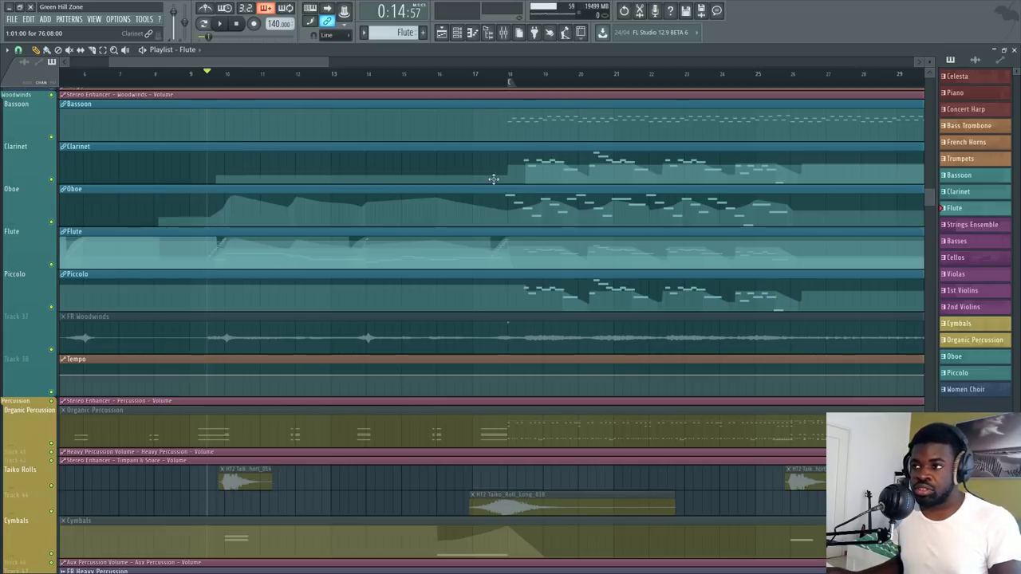
Open the Woodwinds Kontakt instance from the channel rack and expand its 11 Bassoon Articulations instrument.
key("F6")
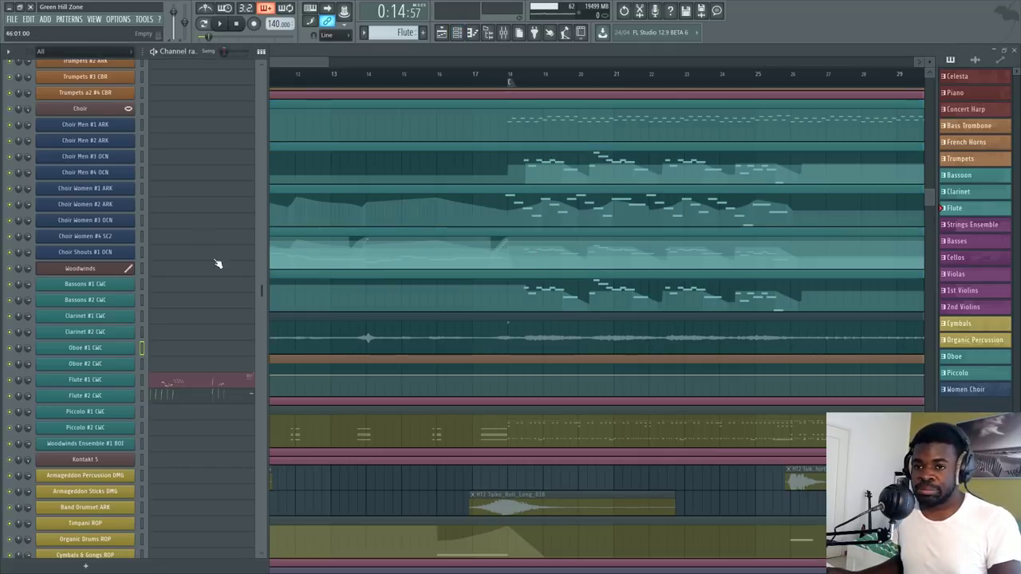
scroll(210, 300, "up", 3)
scroll(198, 322, "up", 3)
scroll(141, 315, "down", 5)
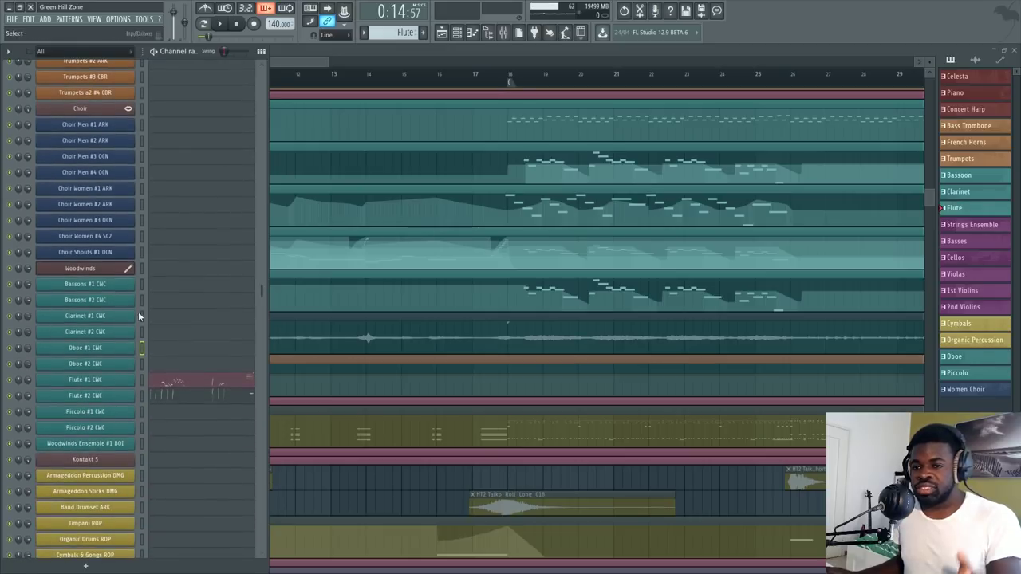
left_click(83, 269)
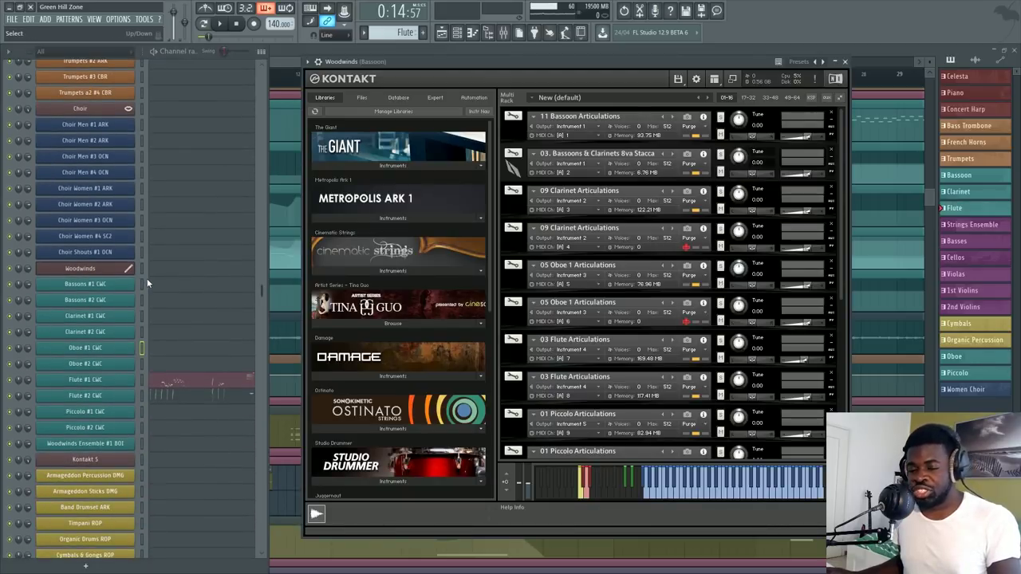
left_click(514, 134)
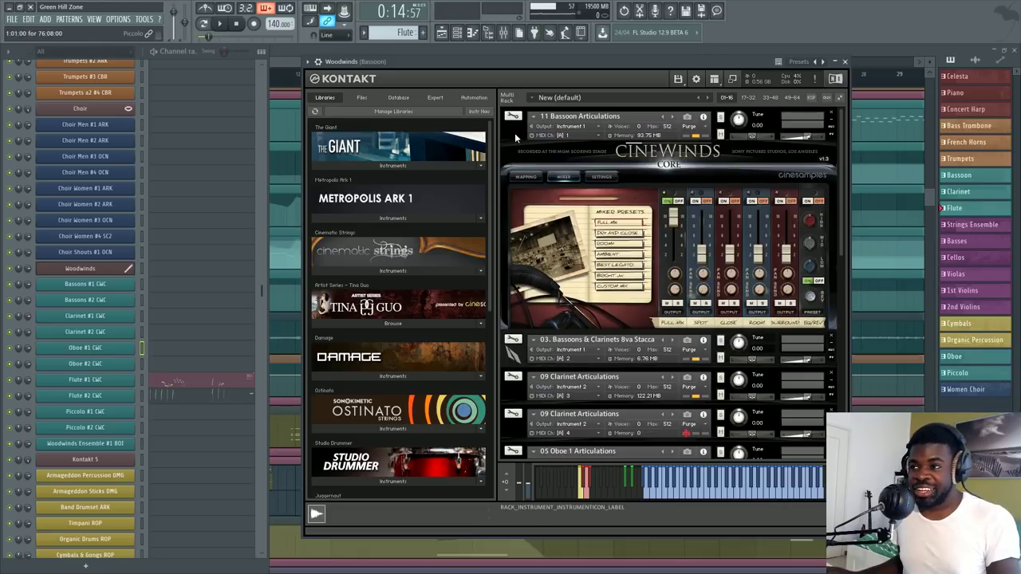
left_click_drag(521, 64, 517, 87)
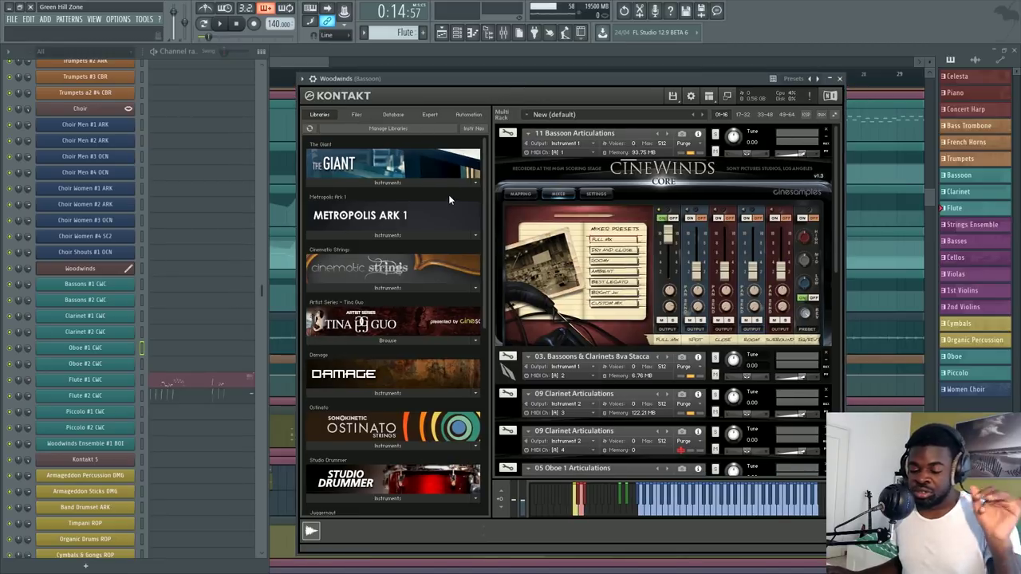
Collapse the 11 Bassoon Articulations instrument in Kontakt and return to the playlist.
left_click(507, 150)
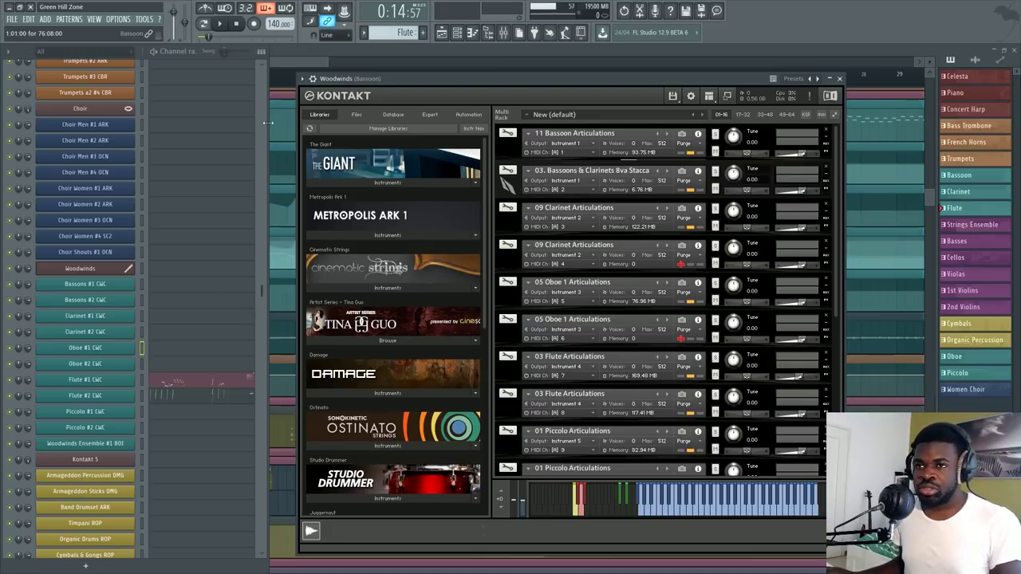
left_click(299, 64)
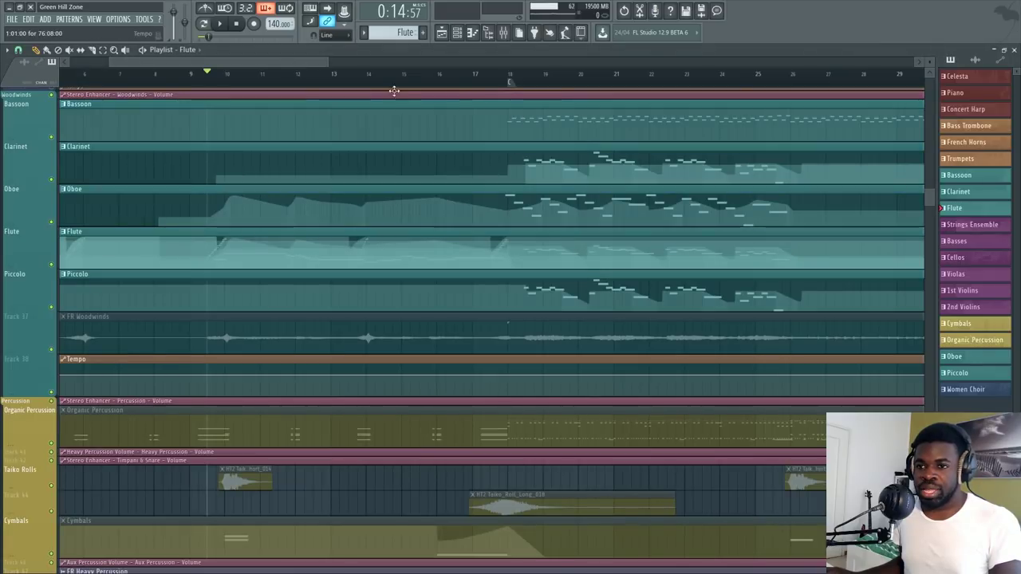
Open the Flute clip in the piano roll and examine the Flute #1 CWC melody between bars 11 and 26.
double_click(289, 253)
right_click(284, 248, "ctrl")
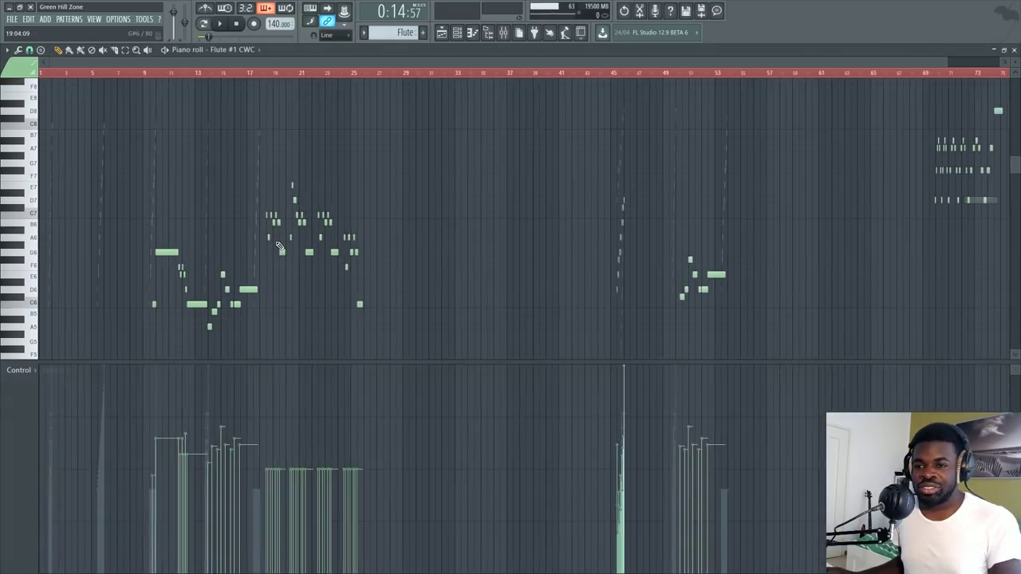
right_click(280, 244, "ctrl")
left_click(311, 74, "ctrl")
scroll(311, 73, "down", 1)
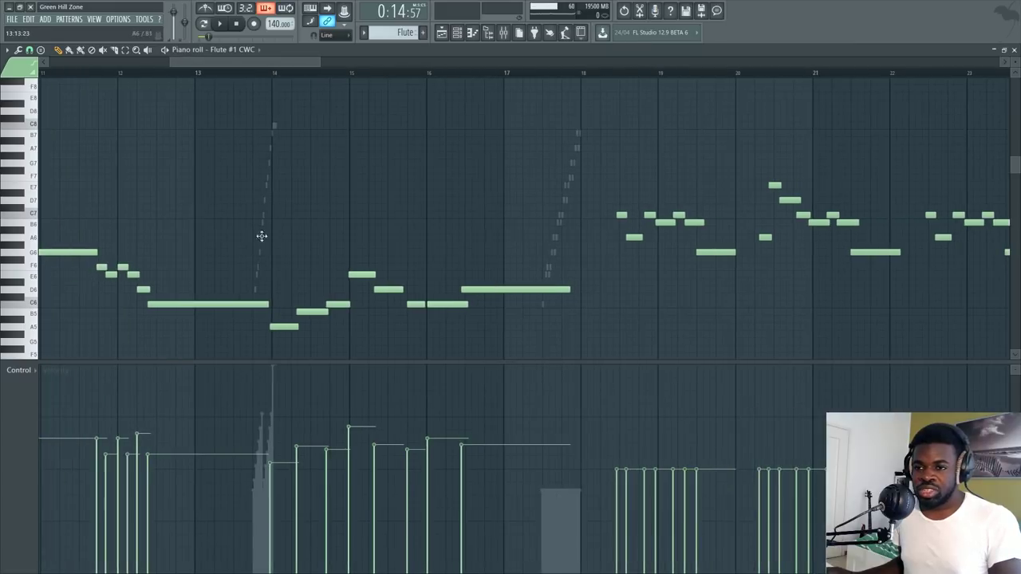
mouse_move(241, 63)
left_mouse_down()
mouse_move(372, 86)
mouse_move(276, 106)
mouse_move(303, 96)
left_mouse_up()
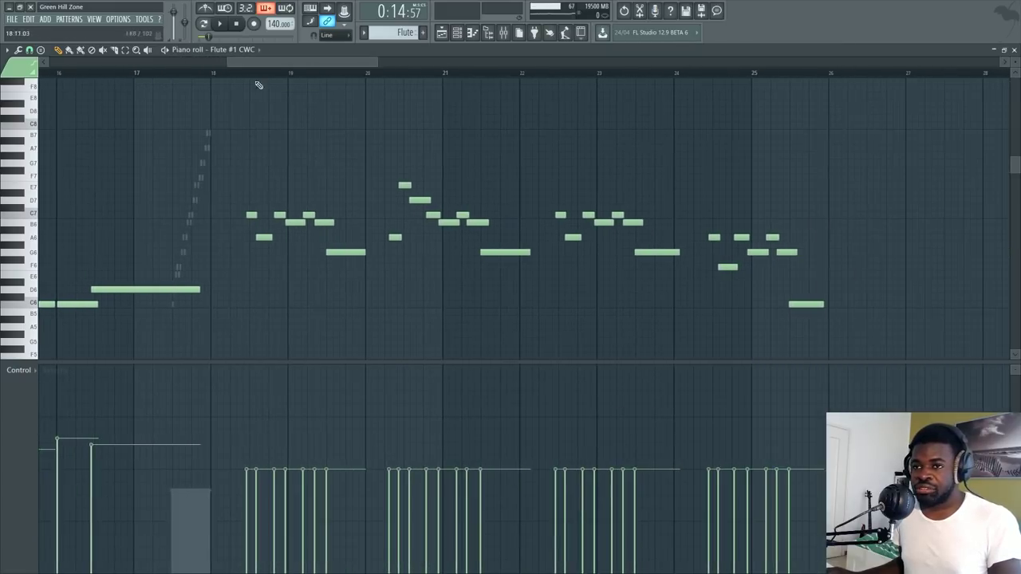
Play the flute passage from bar 18 with only the Woodwinds tracks soloed in the playlist, and stop playback.
left_click(222, 73)
left_click(219, 24)
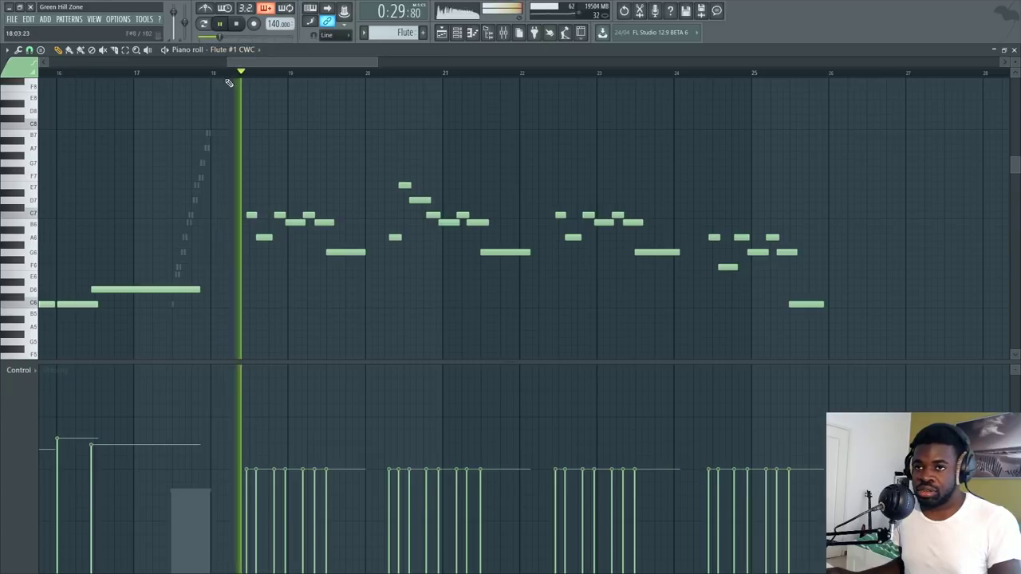
key("F5")
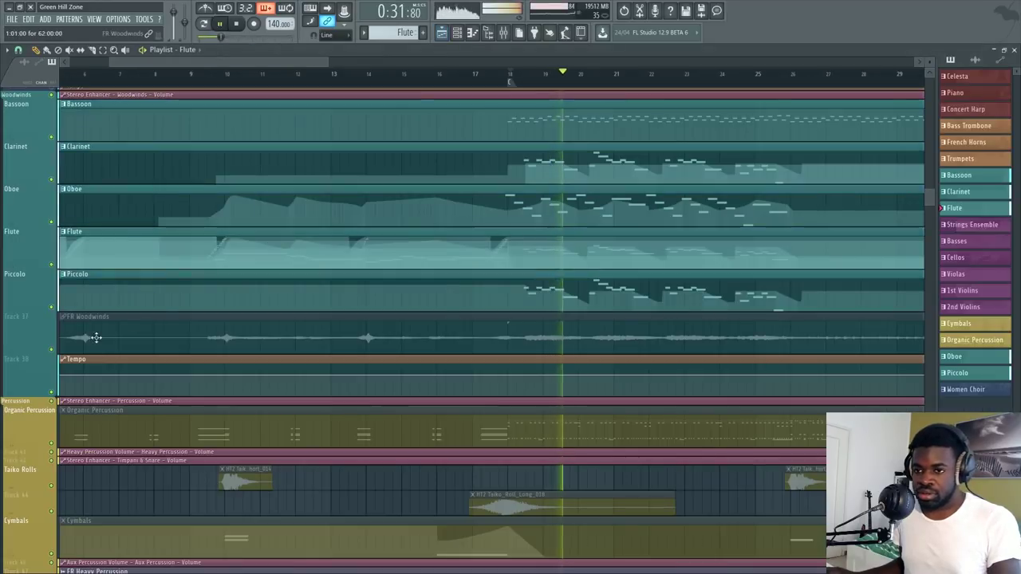
key("space")
key("space")
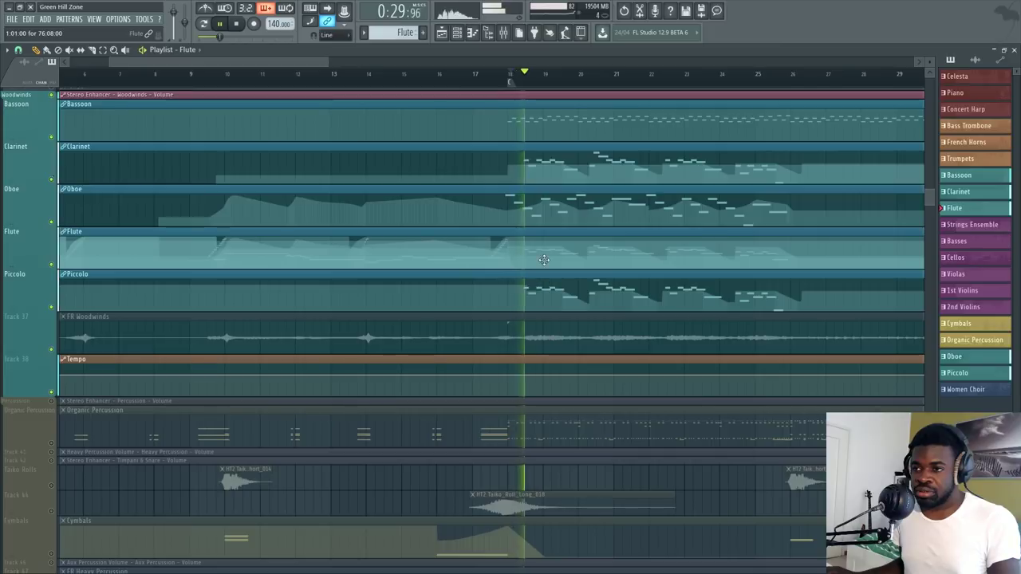
key("F7")
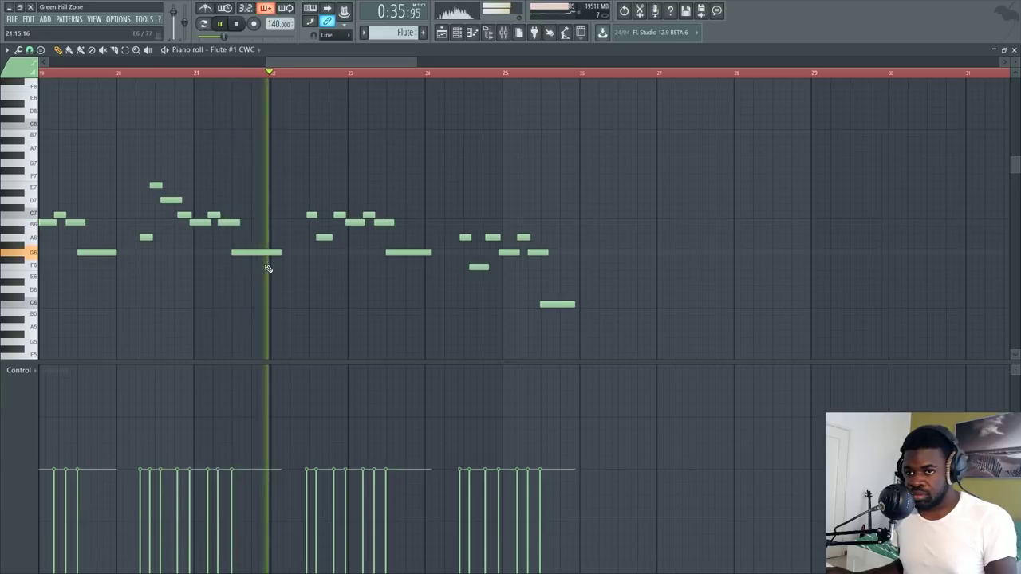
key("space")
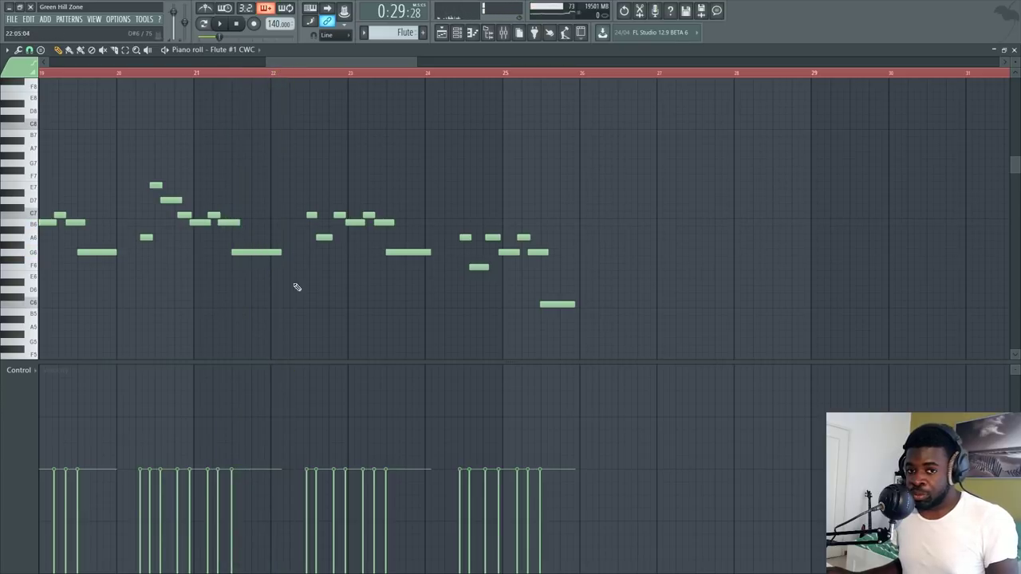
Examine the Flute #1 CWC notes and velocities, comparing the phrases before bar 18 with those after it.
left_click_drag(417, 64, 390, 64)
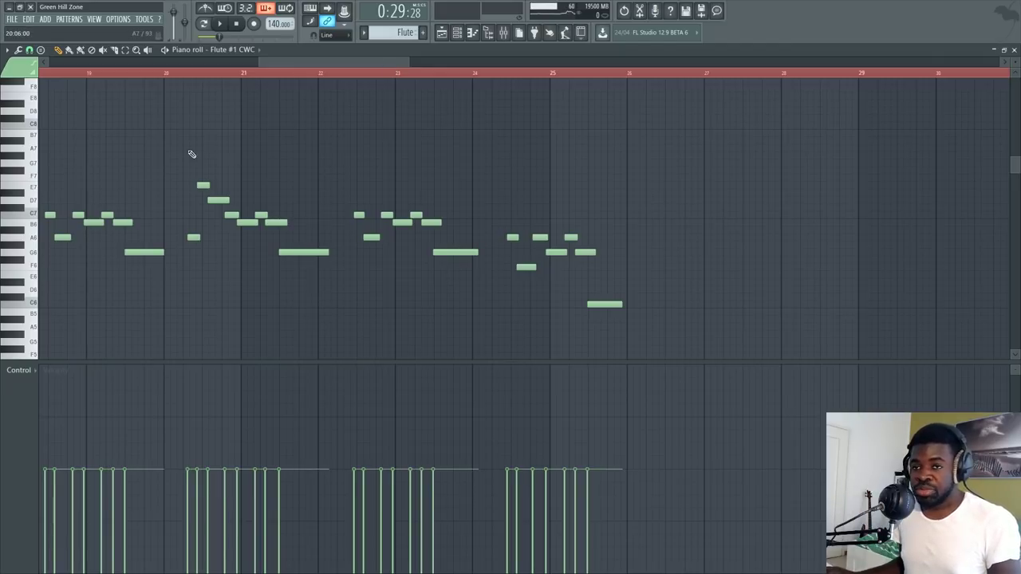
mouse_move(311, 65)
left_mouse_down()
mouse_move(224, 94)
mouse_move(255, 98)
mouse_move(240, 101)
left_mouse_up()
left_click(303, 73)
left_click_drag(124, 221, 447, 371)
left_click(297, 144, "ctrl")
left_click_drag(414, 204, 89, 359)
left_click(143, 185, "ctrl")
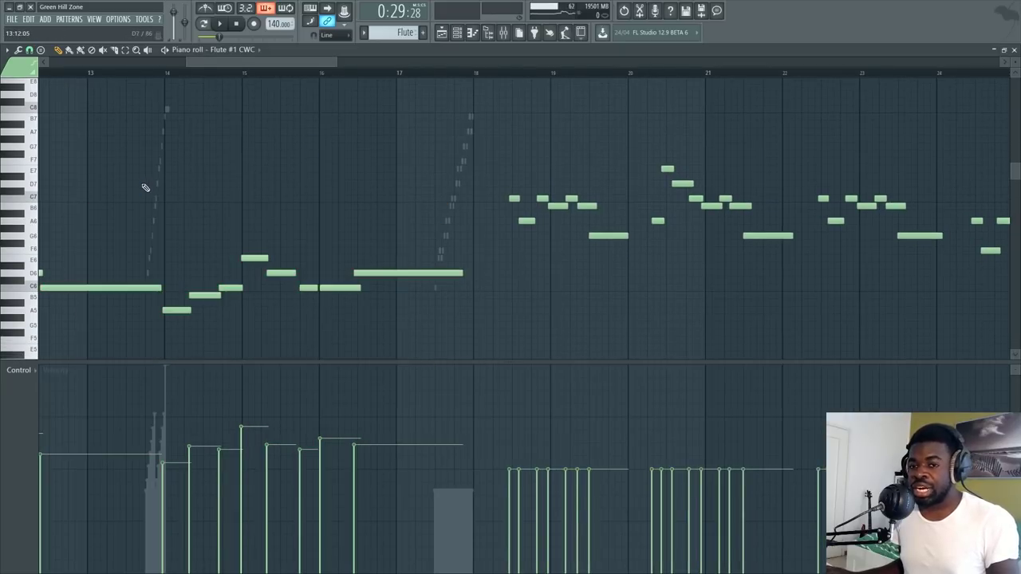
left_click_drag(275, 66, 261, 69)
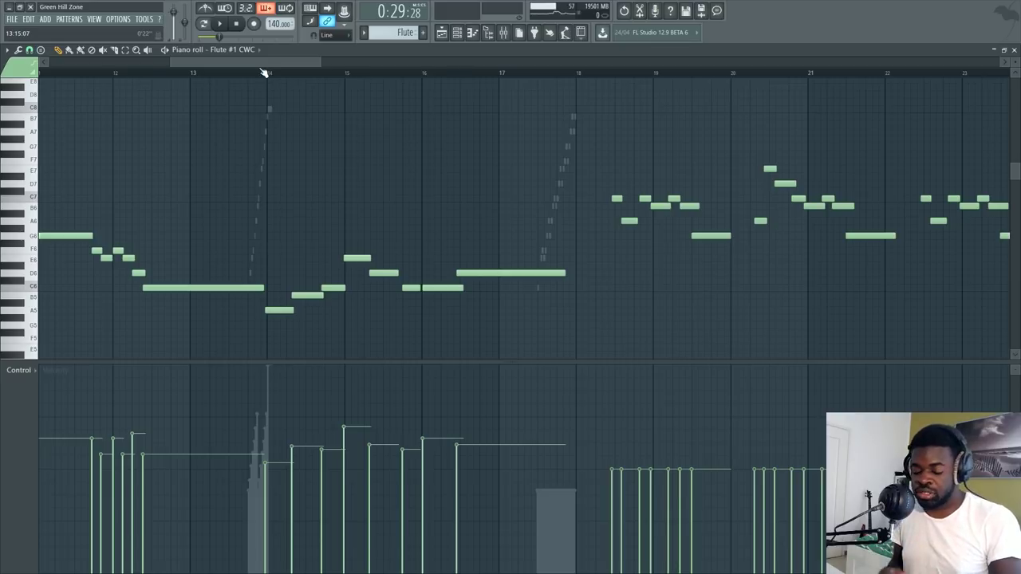
Open the Piccolo clip from the playlist and bring the Piccolo #1 CWC notes of bars 18 to 26 into view.
key("F5")
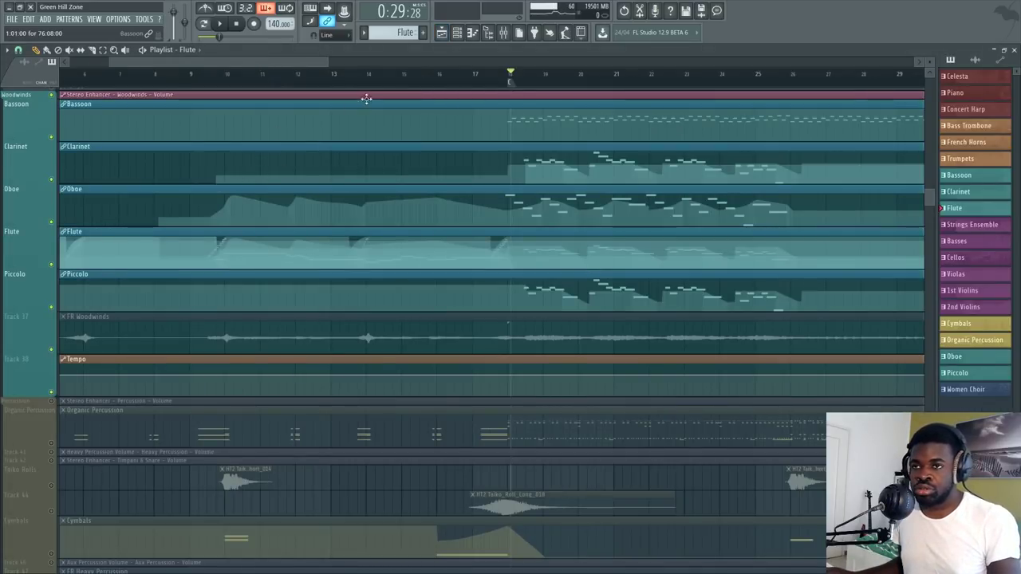
scroll(391, 80, "down", 2)
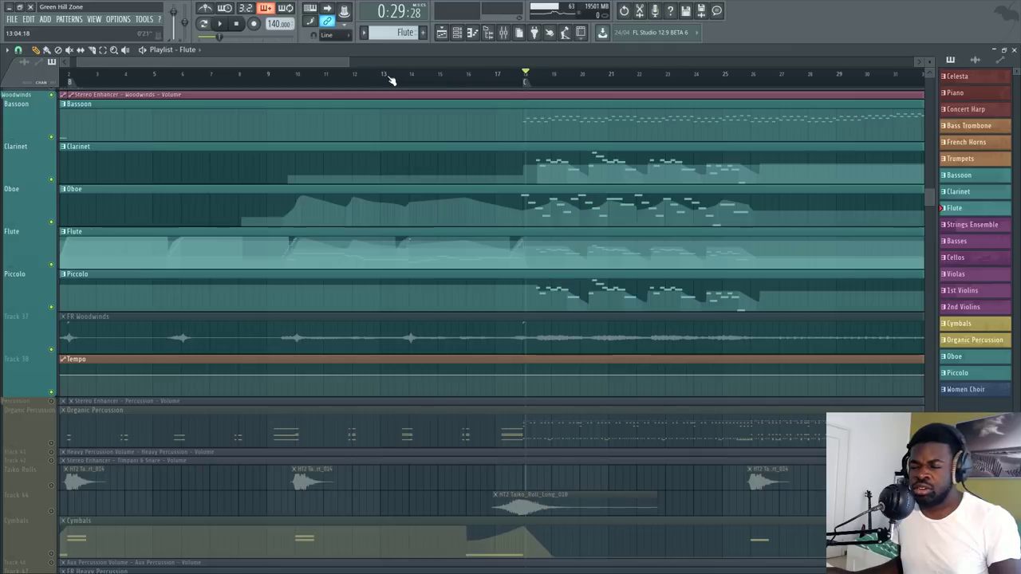
scroll(369, 77, "down", 1)
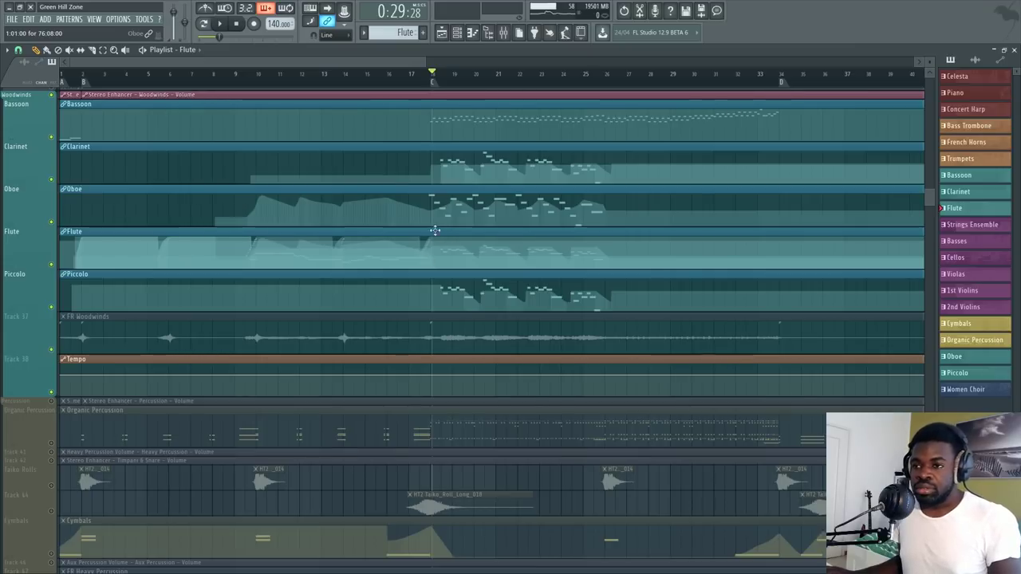
double_click(429, 288)
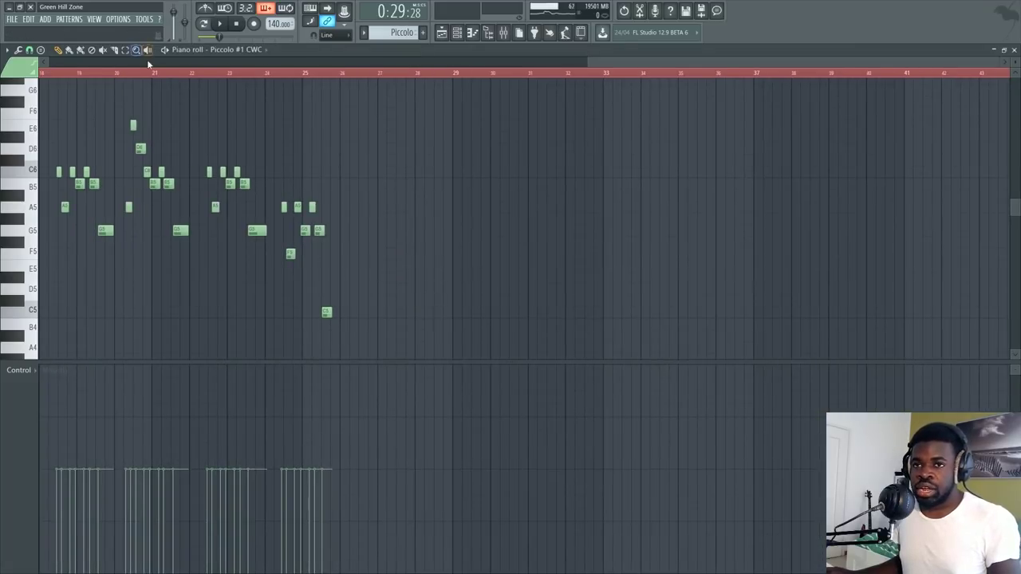
scroll(162, 81, "left", 5)
left_click_drag(750, 64, 836, 67)
scroll(868, 77, "up", 3)
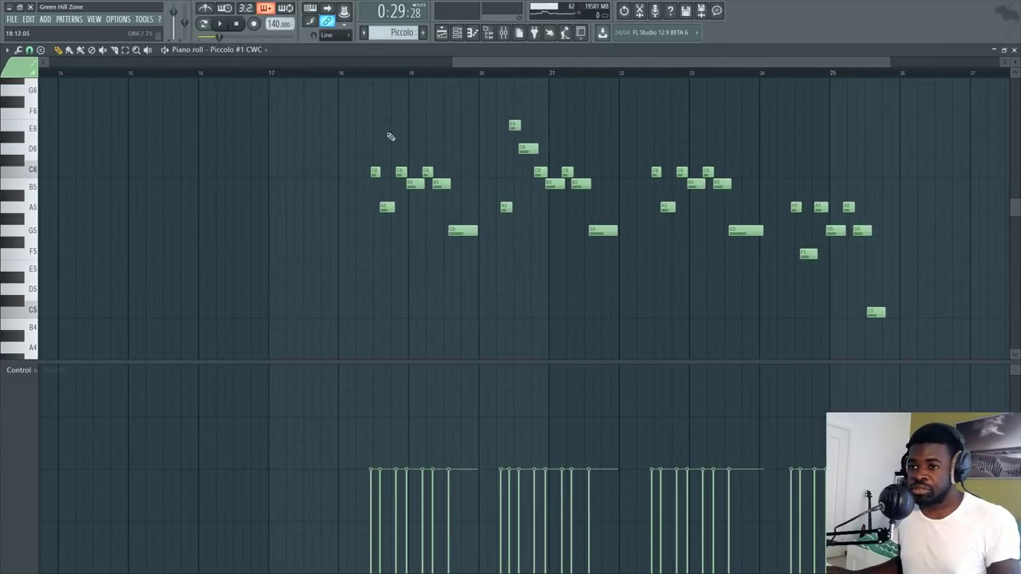
Box-select the Piccolo #1 CWC melody to point it out, check the Flute #1 CWC piano roll again and return to the playlist.
left_click_drag(311, 112, 892, 323, "ctrl")
left_click(936, 307, "ctrl")
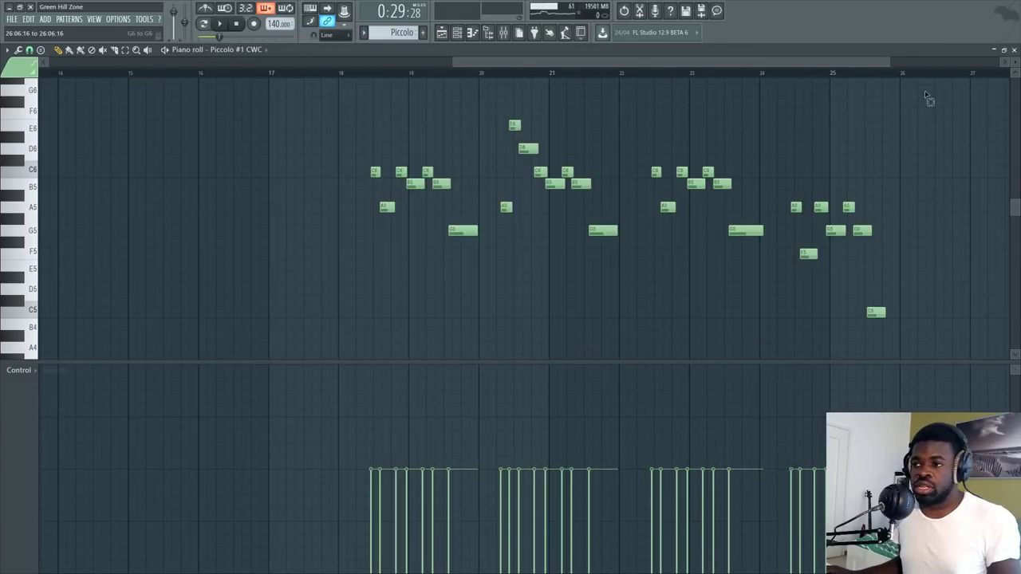
left_click_drag(924, 86, 346, 313, "ctrl")
left_click(296, 306)
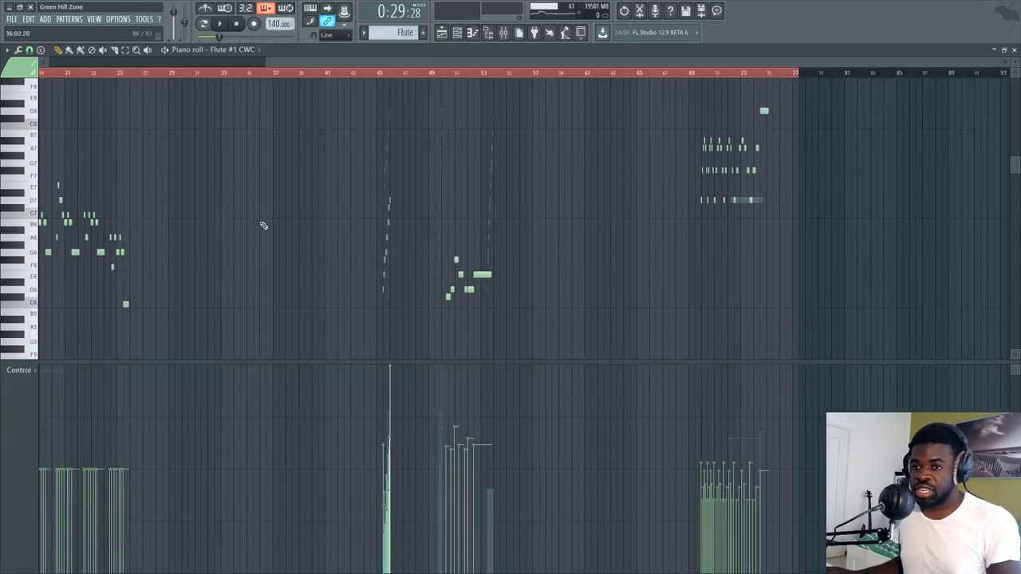
key("F5")
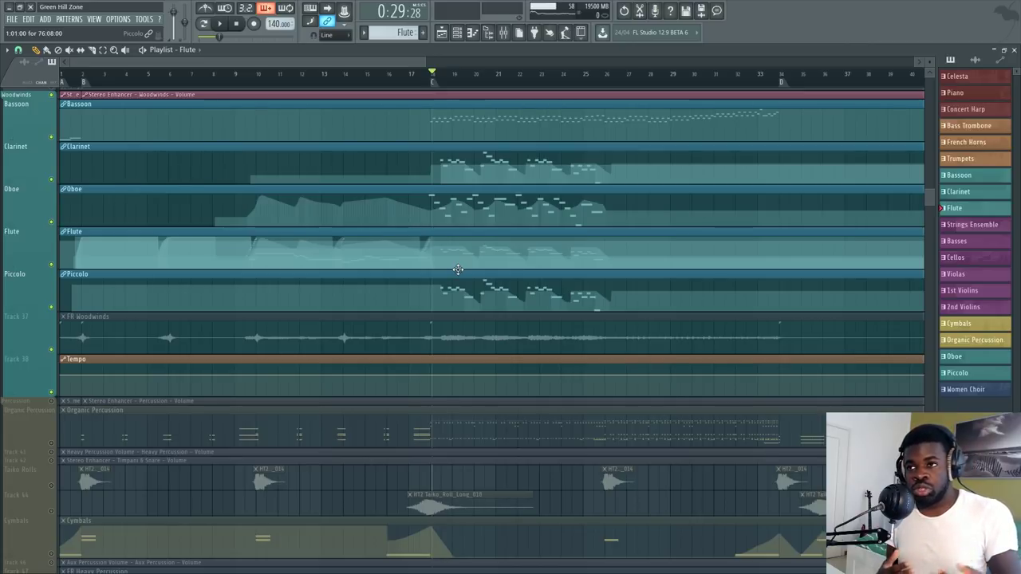
Examine how the woodwind clips sit against the brass, choir and percussion tracks across the playlist, especially from bar 18 onward.
left_click_drag(423, 62, 585, 61)
scroll(316, 421, "up", 5)
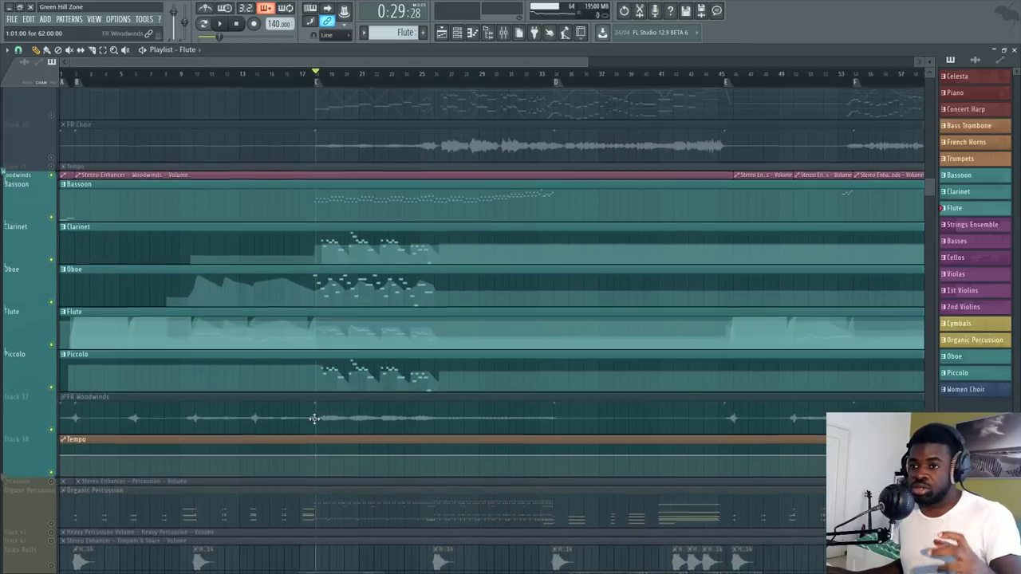
scroll(316, 421, "up", 5)
scroll(315, 421, "down", 7)
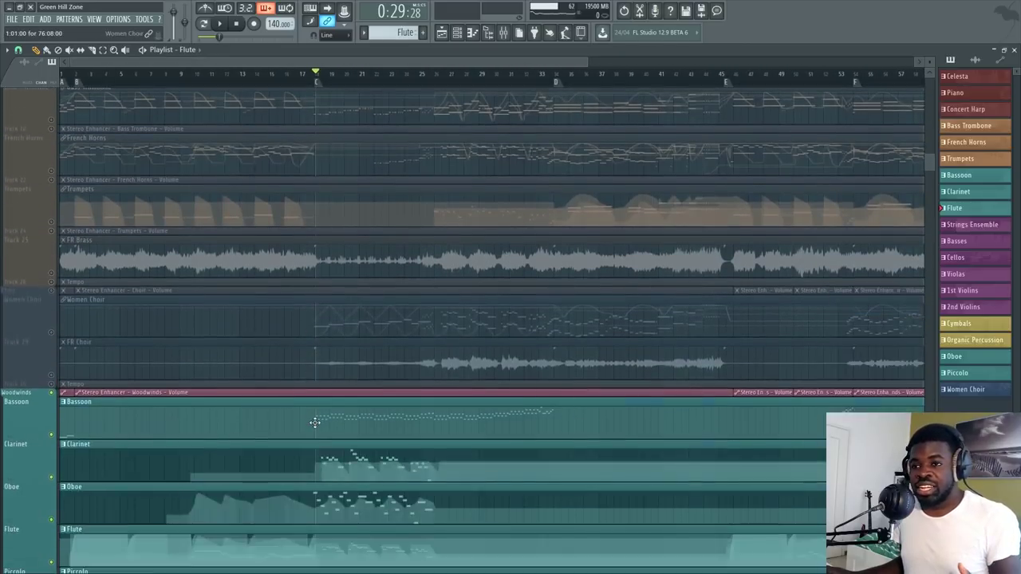
scroll(314, 421, "down", 2)
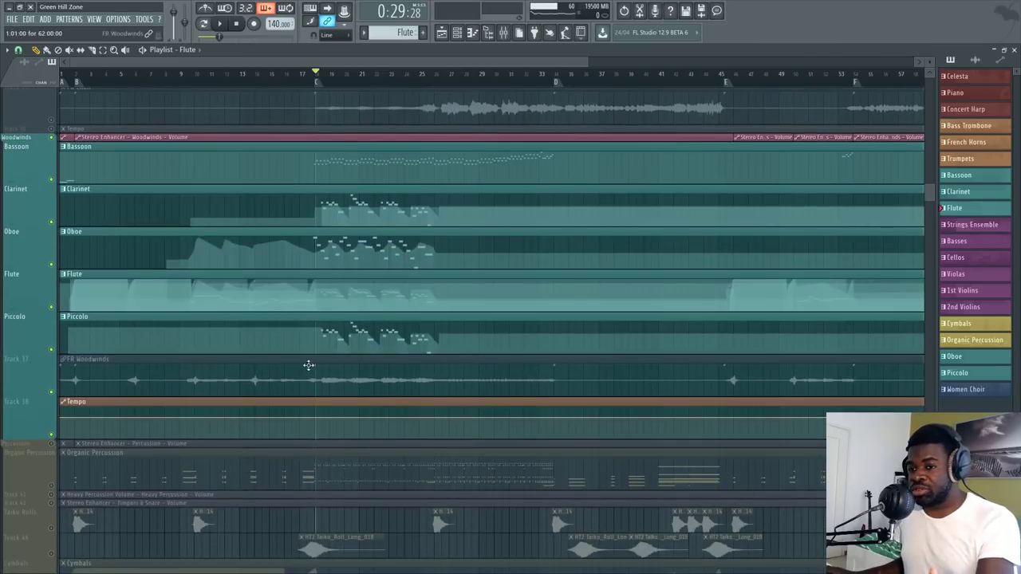
scroll(311, 367, "up", 8)
scroll(327, 387, "down", 1)
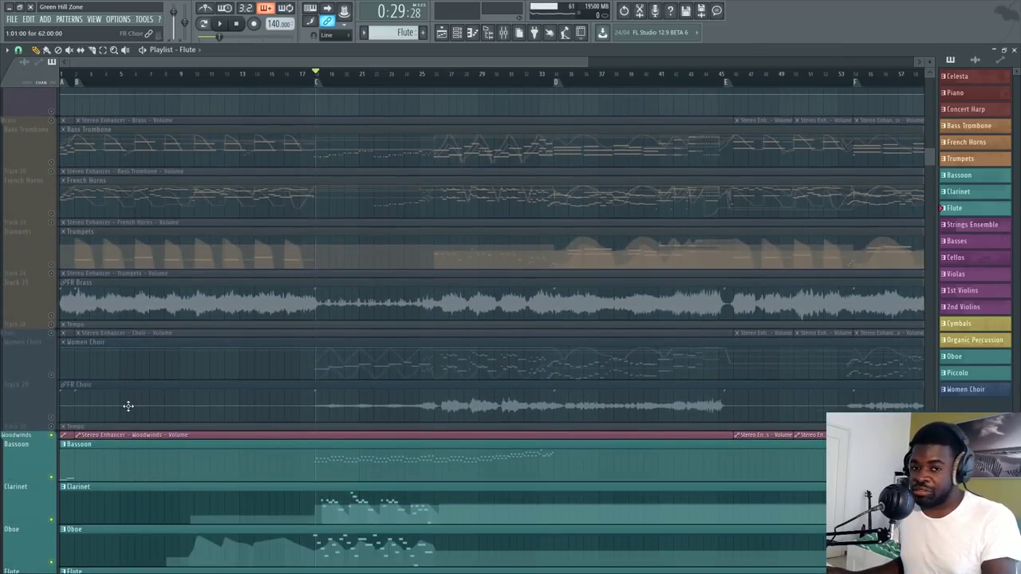
scroll(128, 406, "down", 8)
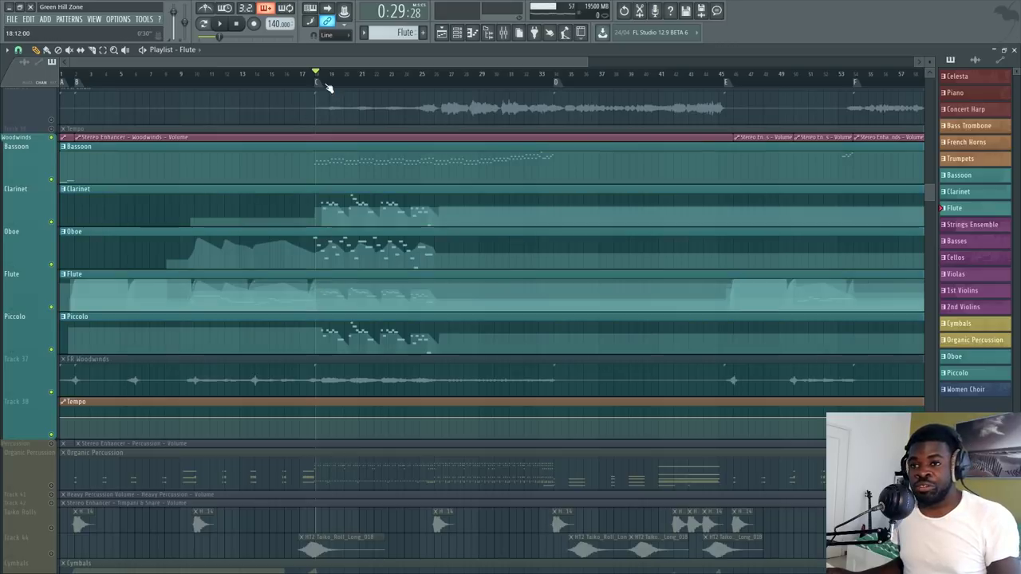
scroll(327, 87, "up", 2)
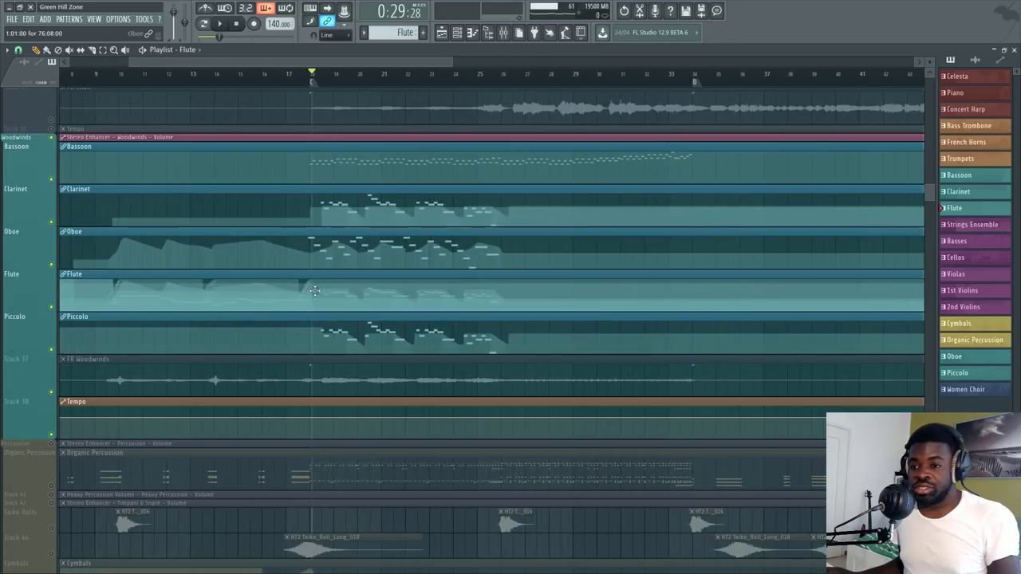
scroll(447, 224, "up", 4)
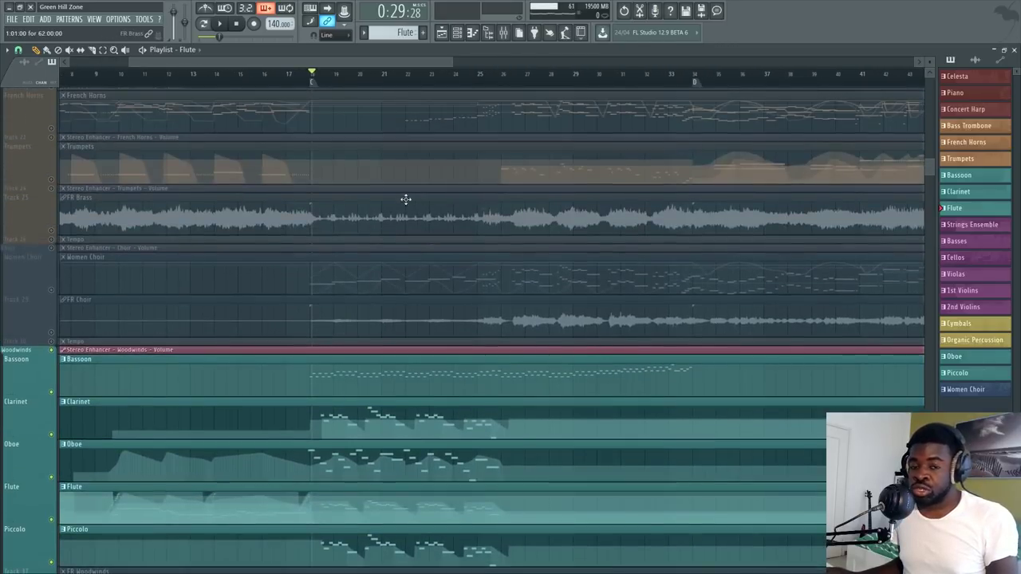
scroll(399, 212, "down", 2)
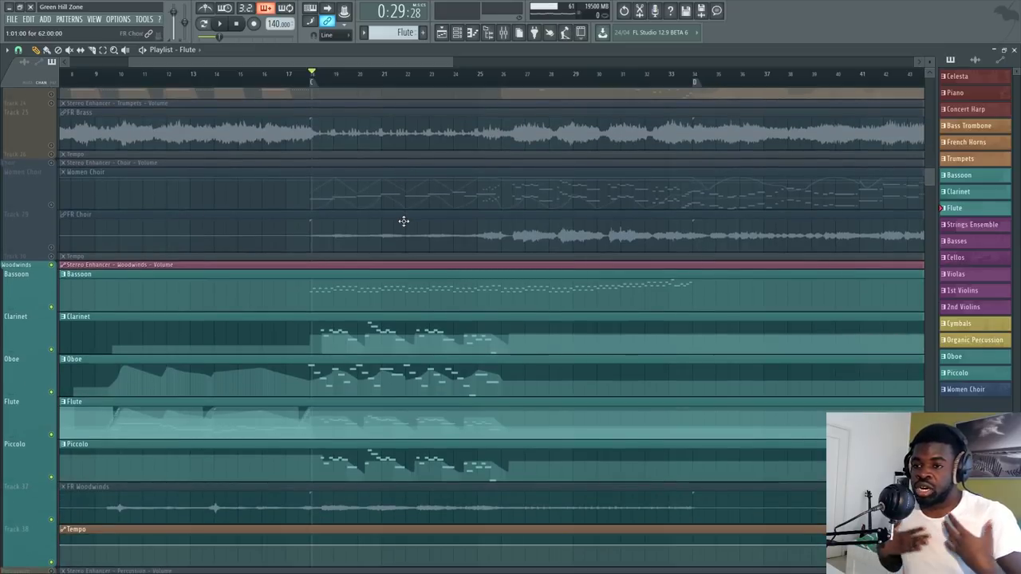
scroll(404, 221, "down", 4)
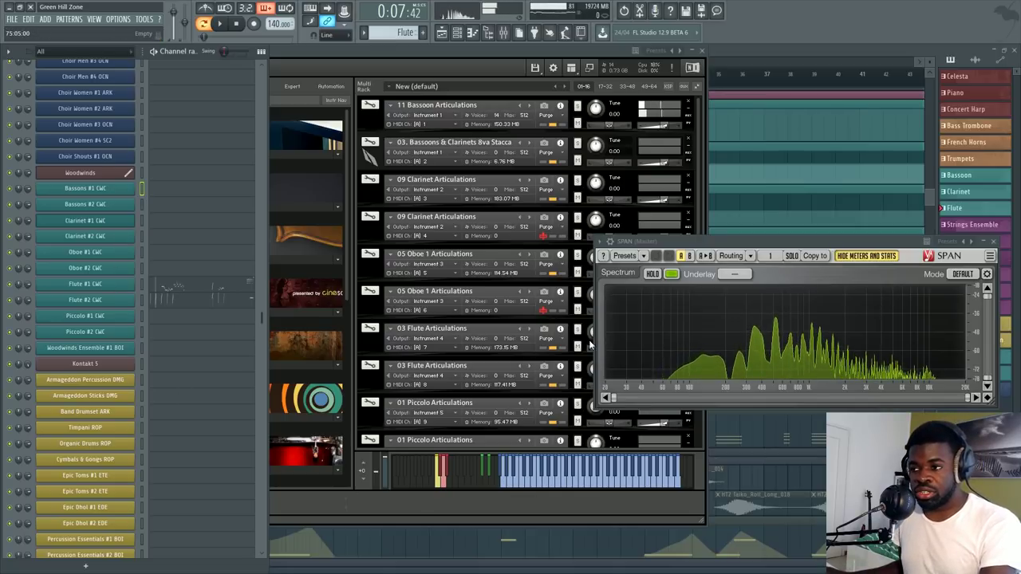
Audition the Bassoons #1, Clarinet #1 and Piccolo #1 channels with the Kontakt instruments and the SPAN spectrum in view.
left_click(142, 220)
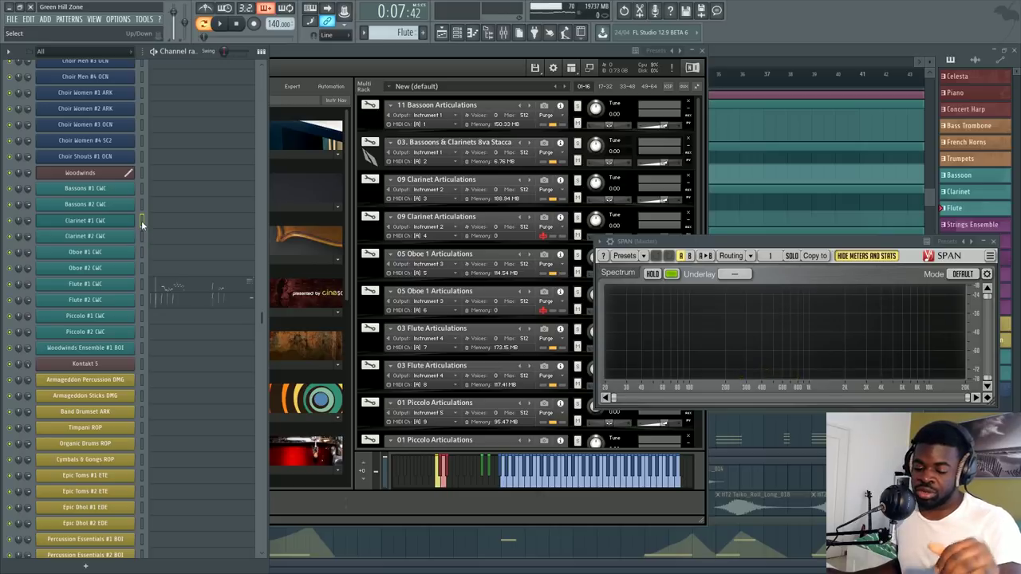
left_click(142, 189)
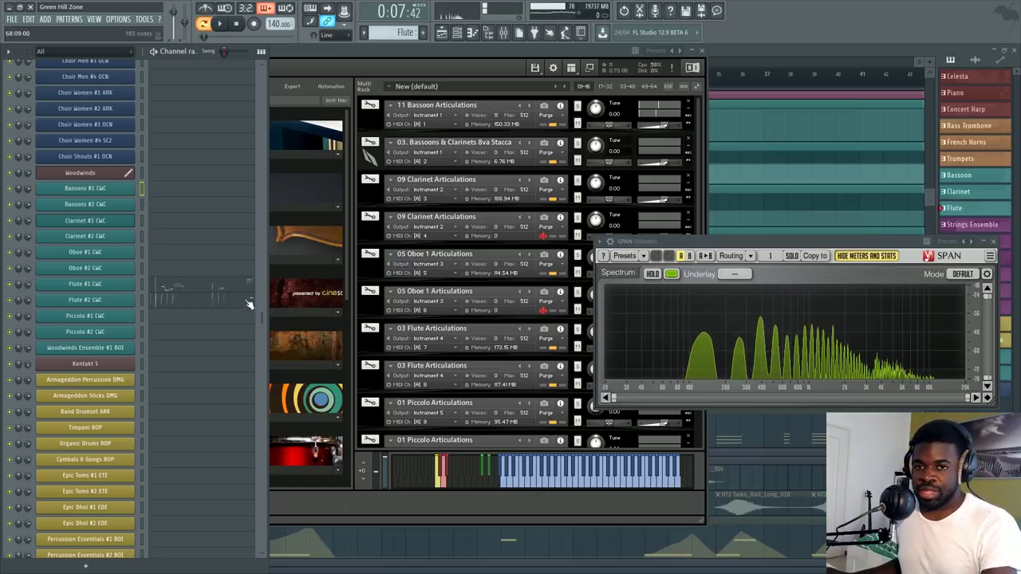
left_click(142, 221)
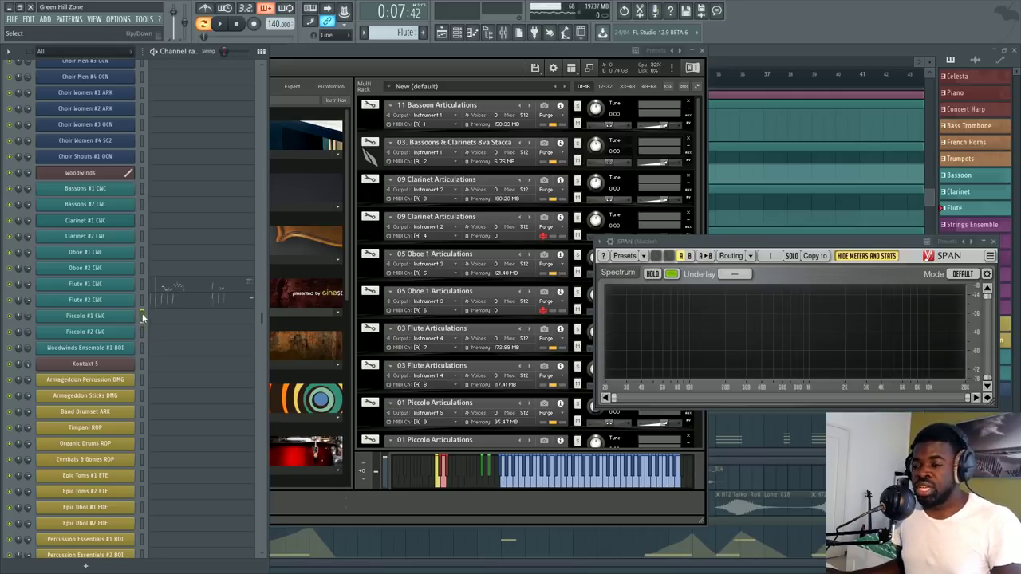
left_click(430, 80)
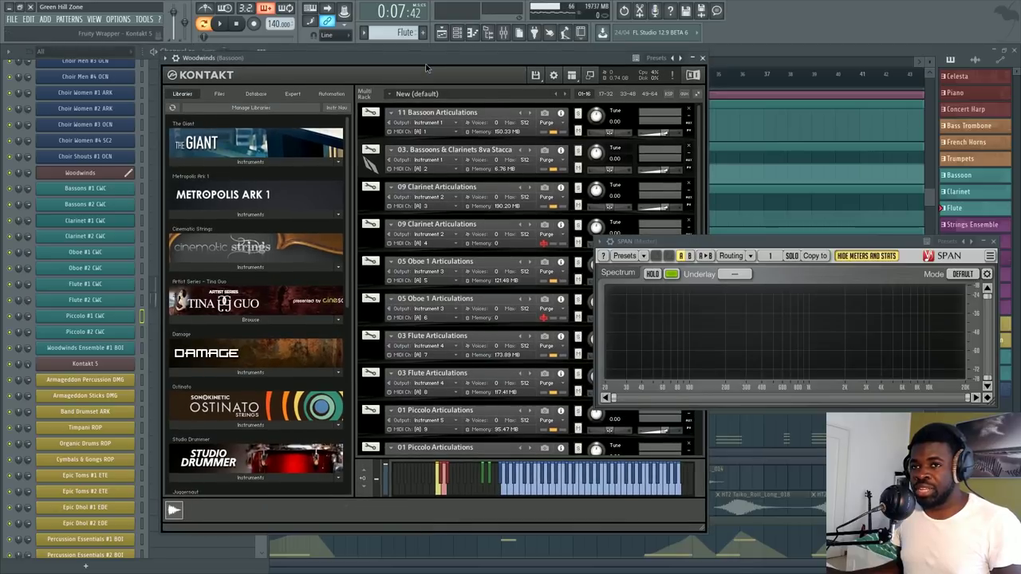
left_click(182, 50)
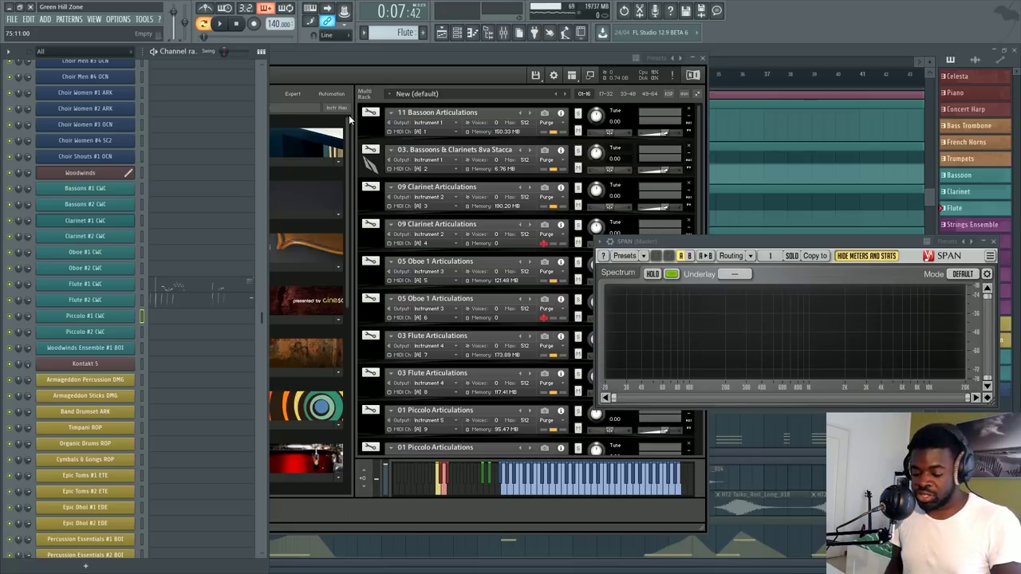
Open the Piano #1 GNT channel's articulation controller and arrange its window and the SPAN analyzer so both stay in view.
scroll(222, 290, "up", 10)
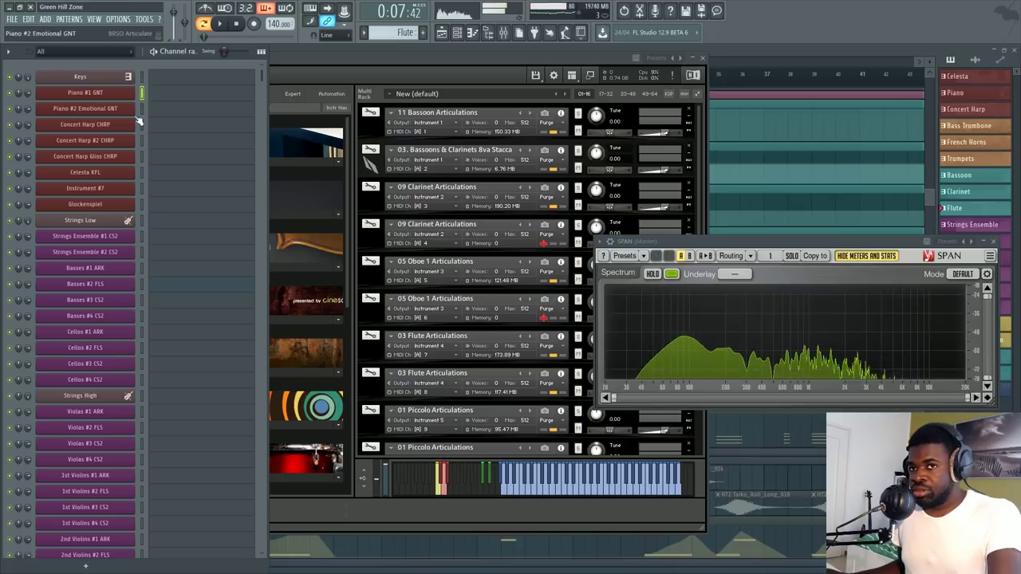
left_click(111, 94)
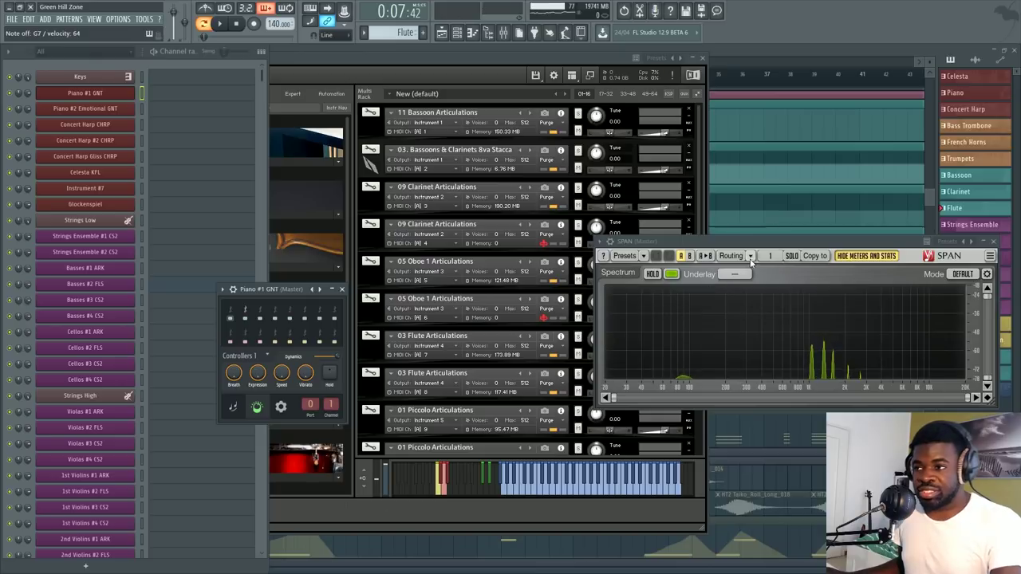
left_click_drag(749, 245, 709, 232)
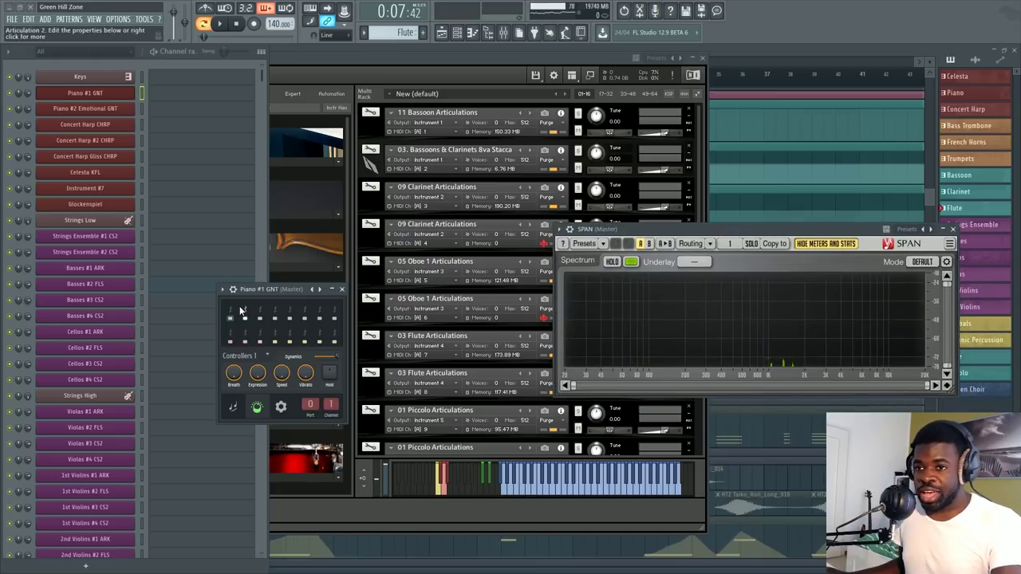
left_click_drag(273, 294, 328, 256)
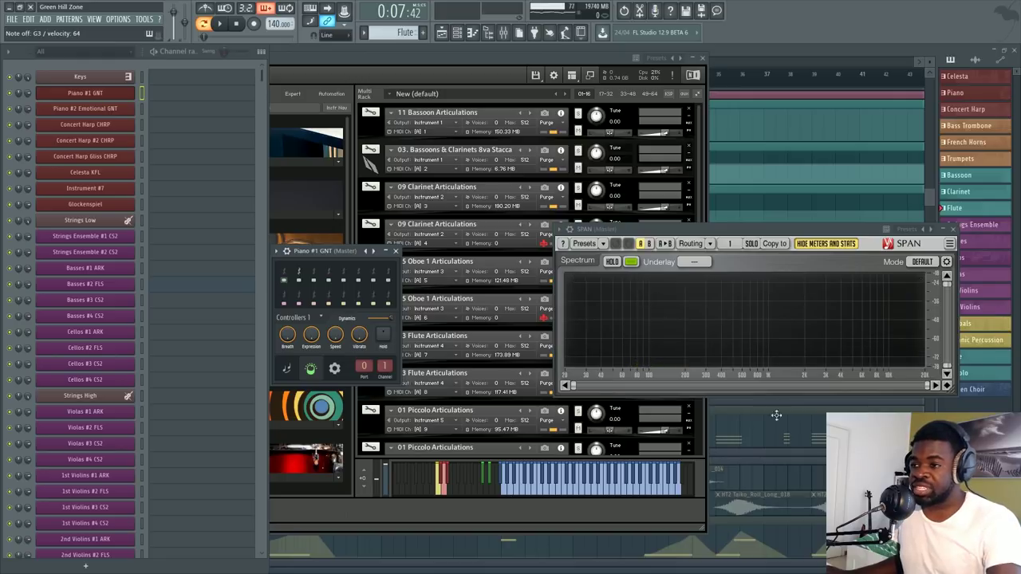
Audition the Flute #2 CWC channel from the Woodwinds group while watching its spectrum in SPAN.
scroll(213, 331, "down", 3)
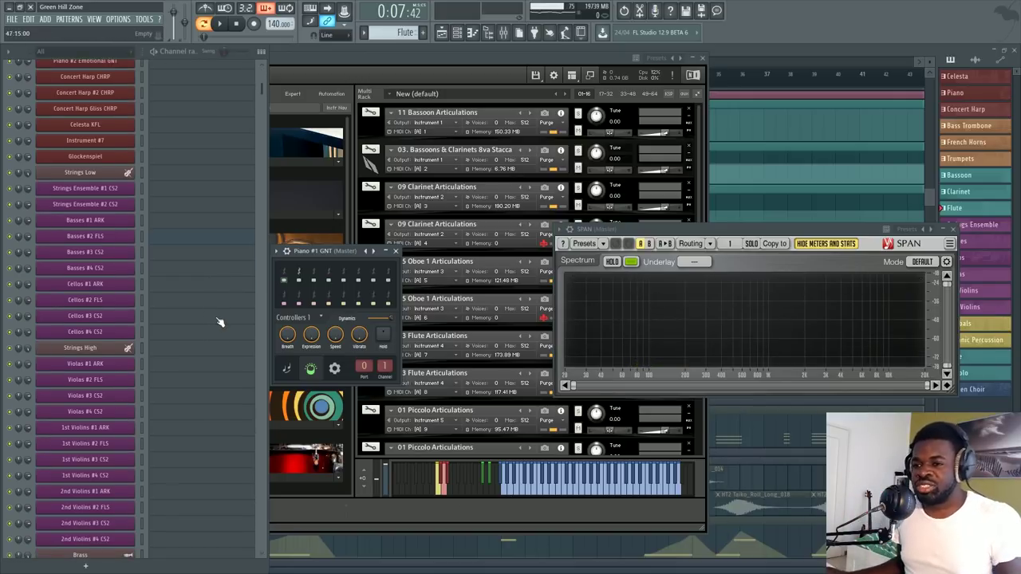
scroll(220, 322, "down", 15)
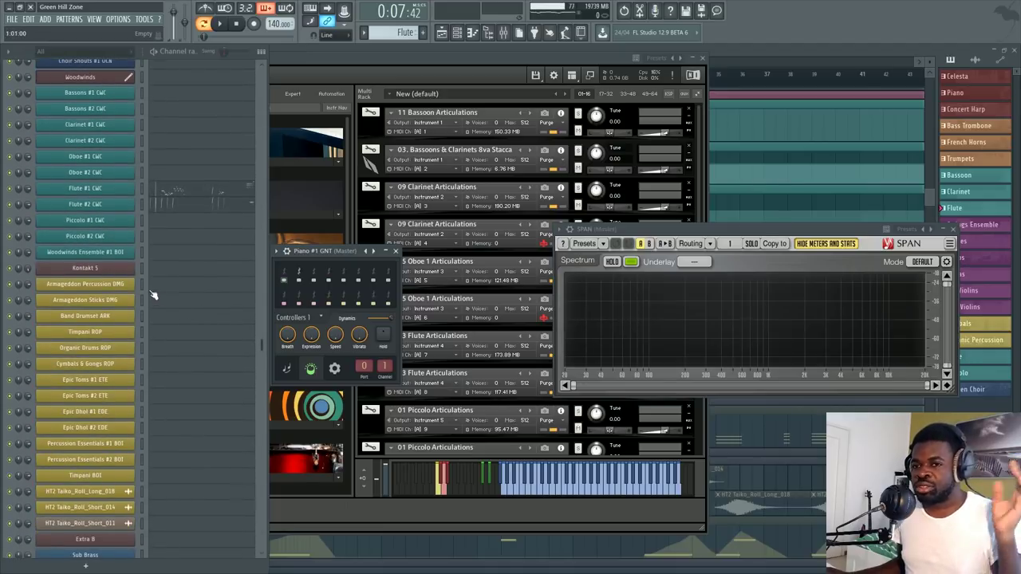
left_click(142, 205)
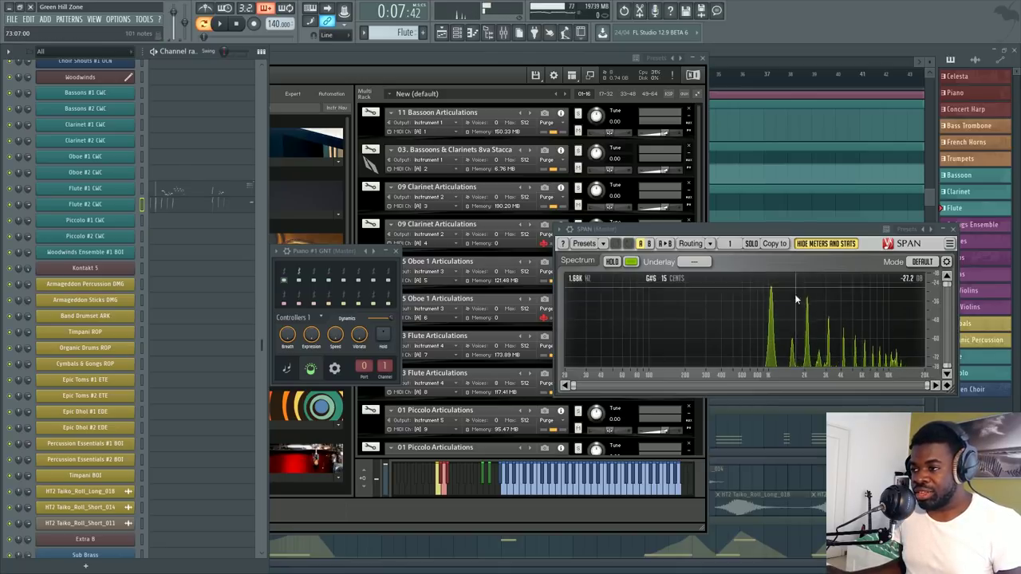
Open the Flute #2 CWC notes in the piano roll and play the rising run leading into bar 10.
left_click(162, 194)
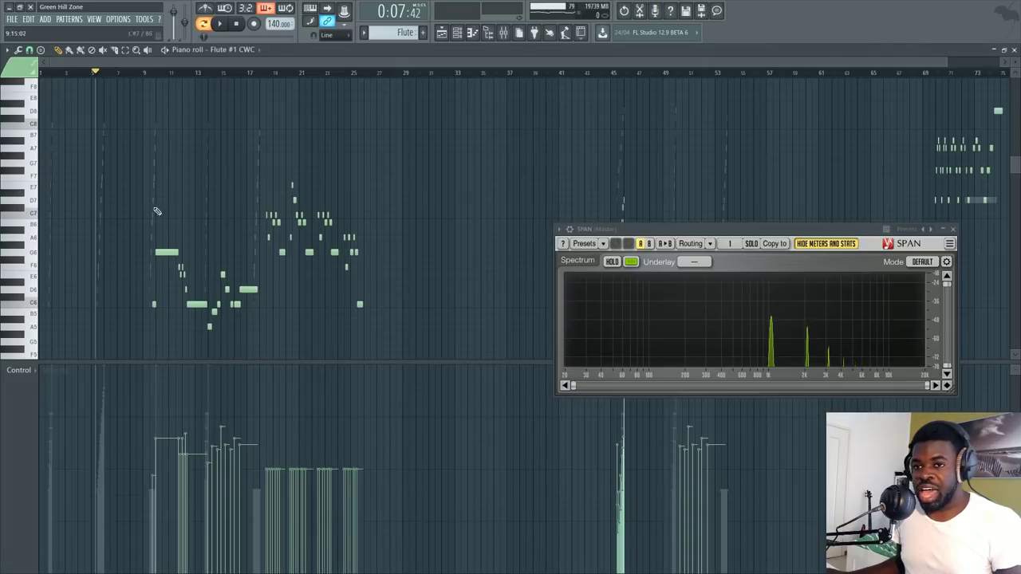
right_click(97, 269)
right_click(98, 269)
key("F6")
key("F6")
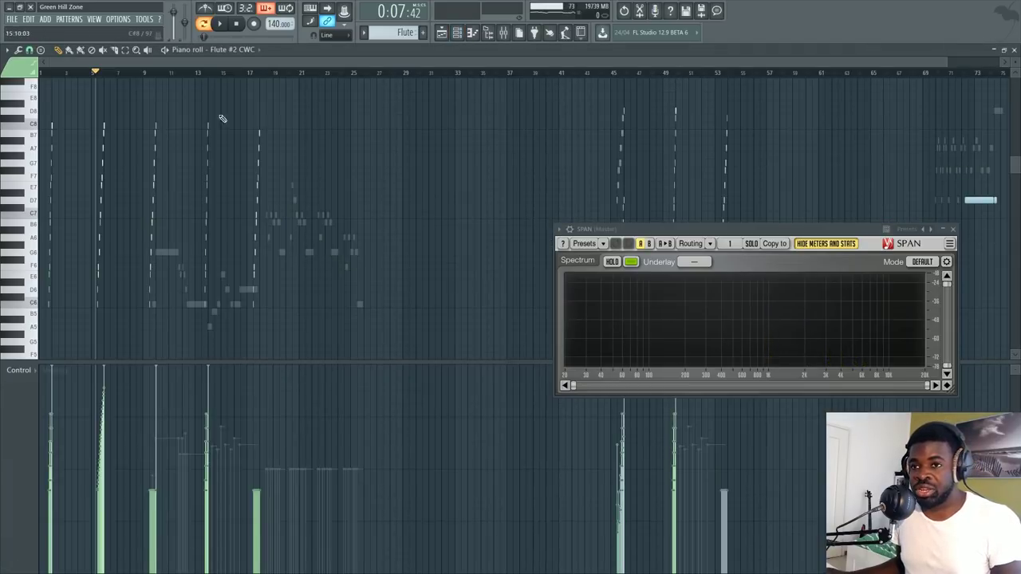
scroll(102, 73, "up", 4)
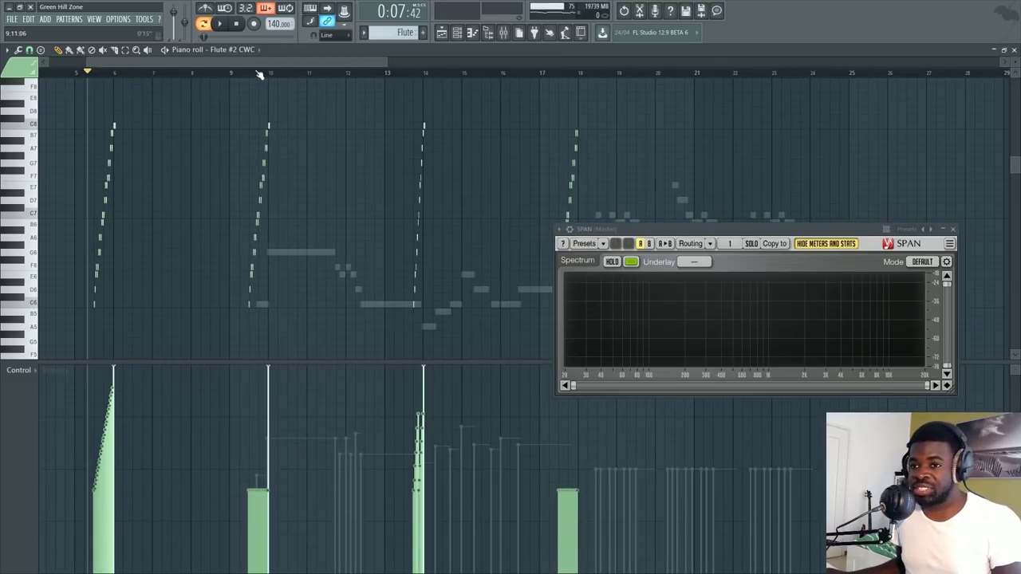
scroll(259, 75, "up", 8)
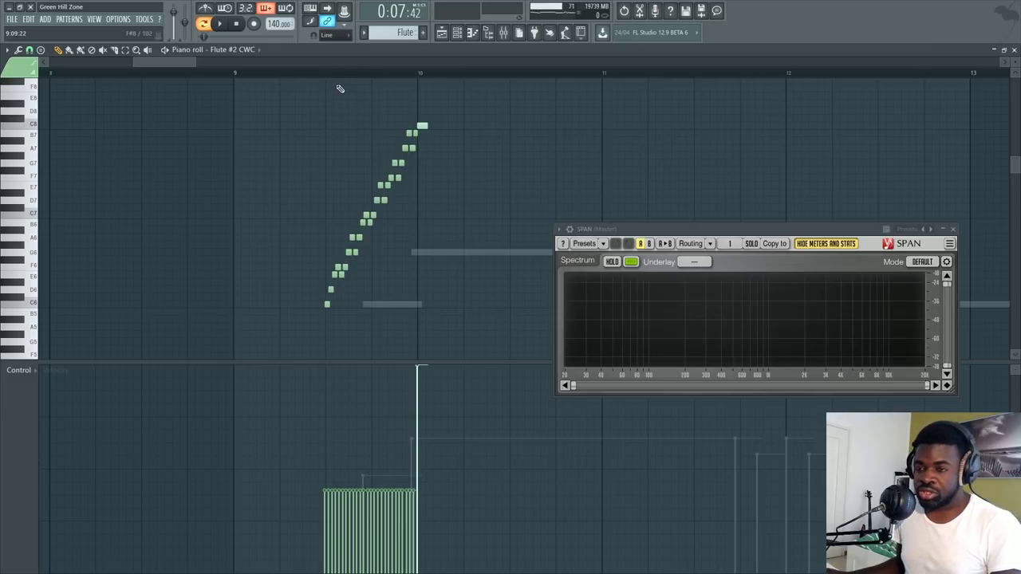
scroll(324, 71, "down", 1)
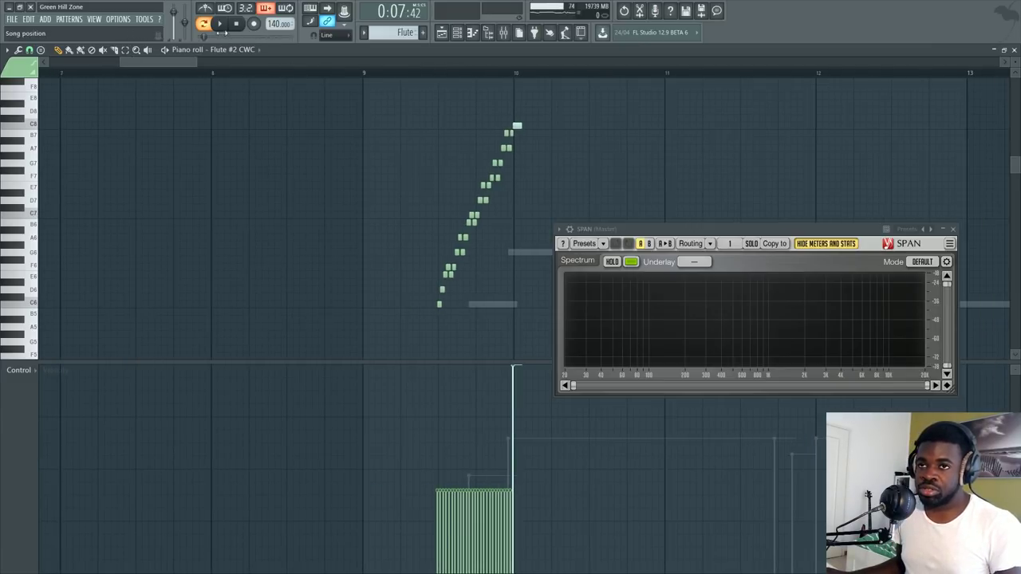
left_click(426, 72)
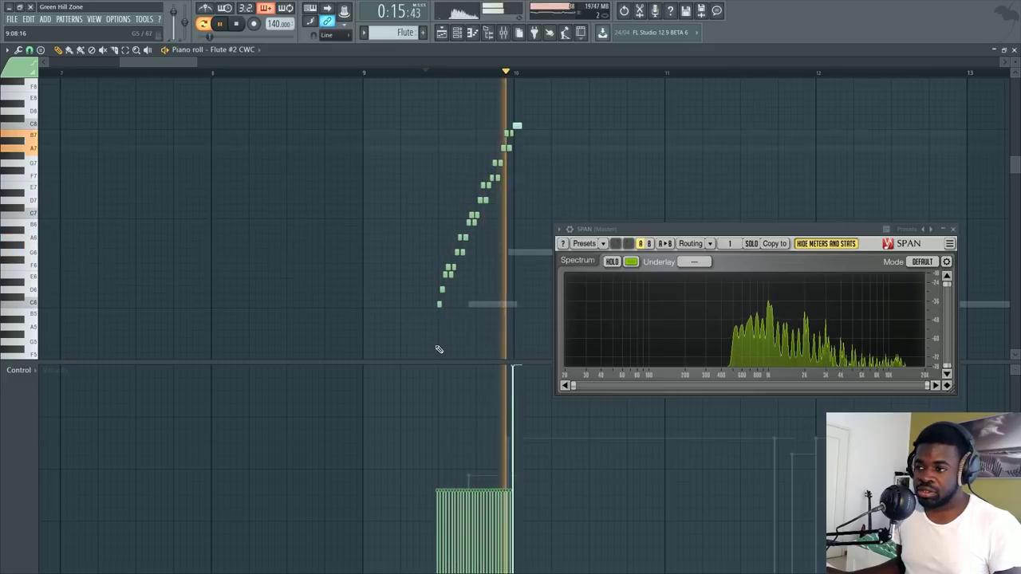
key("space")
Set the FL Studio ASIO buffer size to 2048 and replay the Flute #2 CWC run into bar 10.
left_click(118, 18)
left_click(132, 37)
left_click(375, 144)
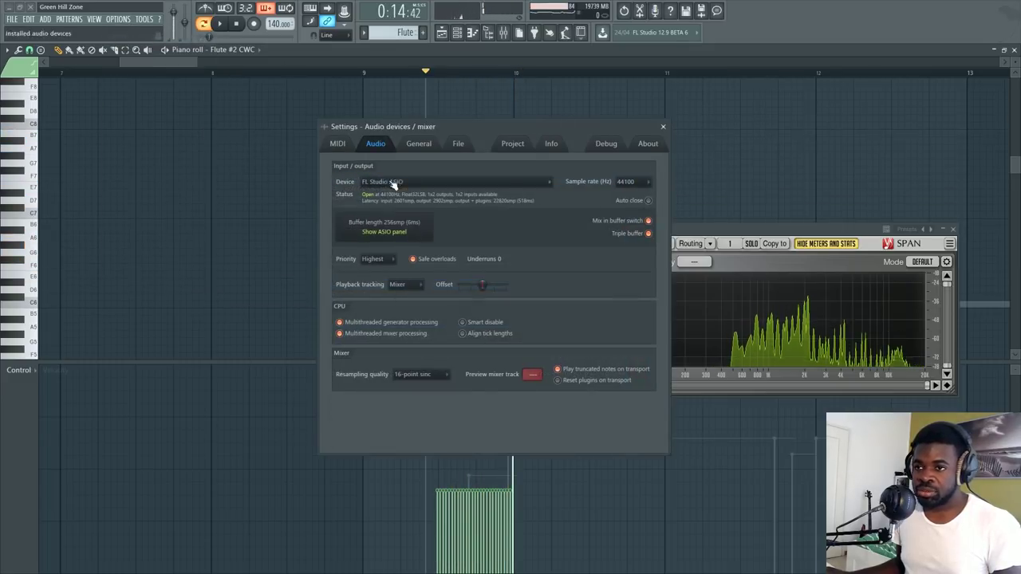
left_click(528, 258)
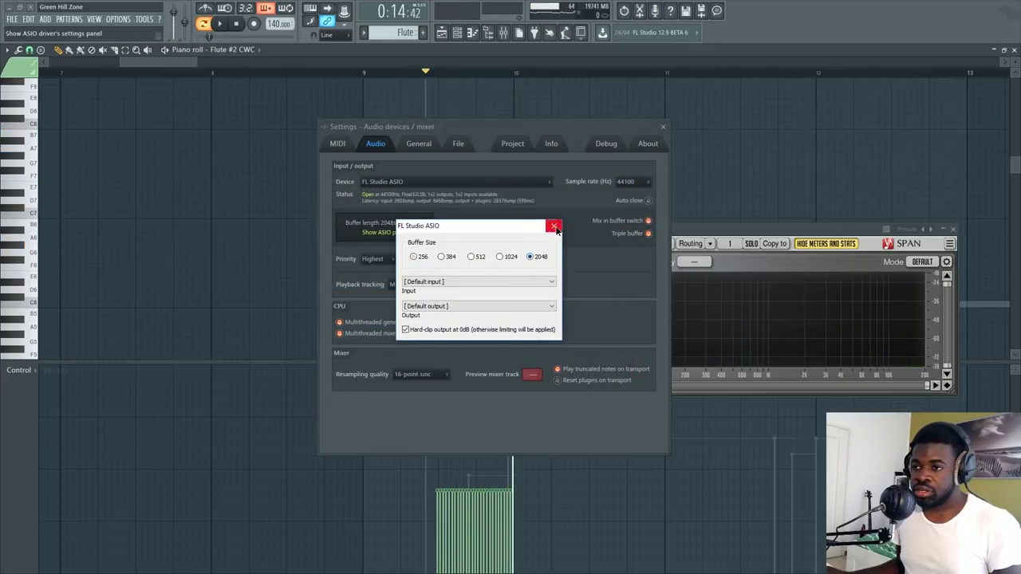
left_click(554, 226)
left_click(662, 126)
key("space")
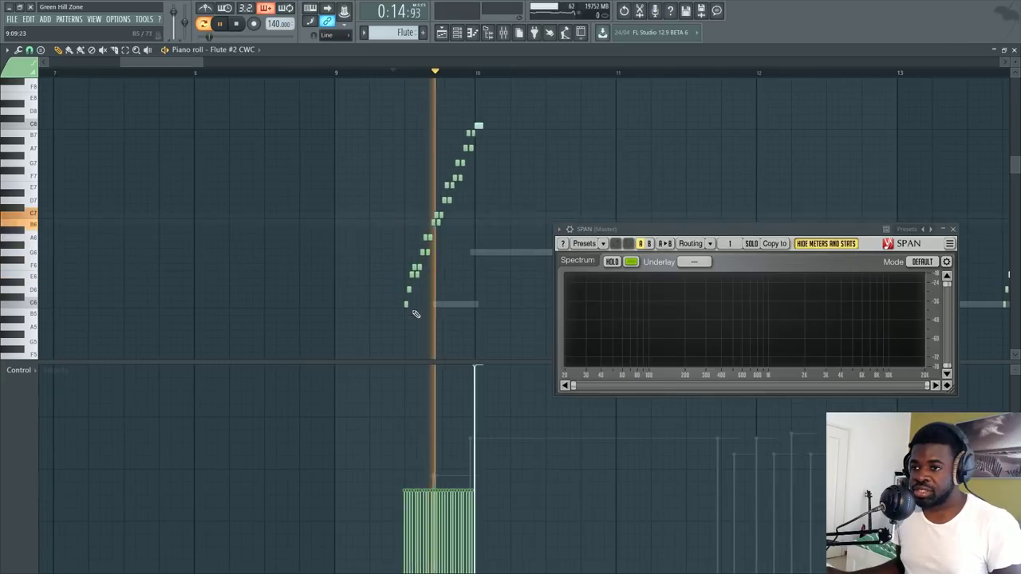
key("space")
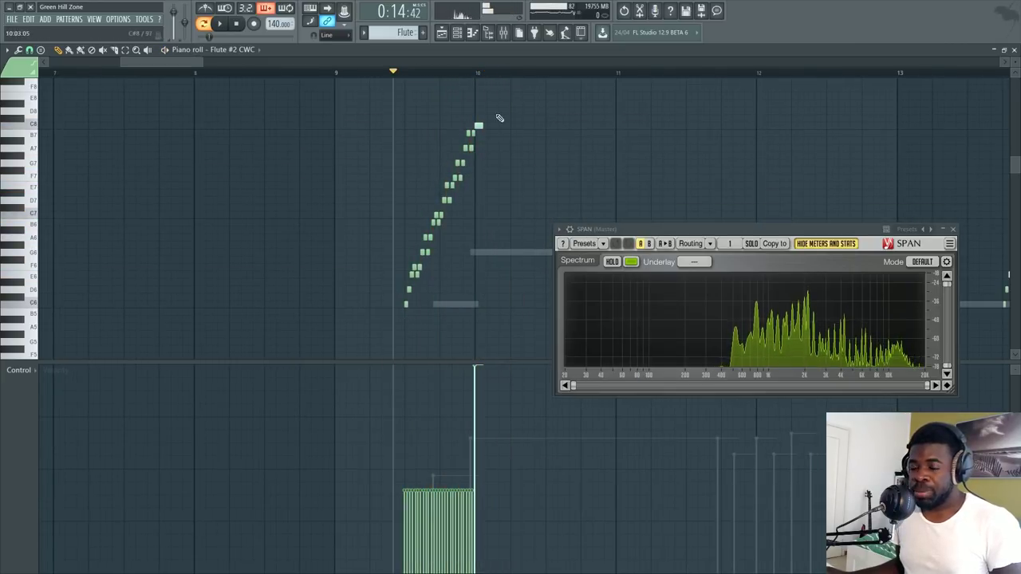
Select and copy the notes of the rising Flute #2 CWC run that leads into bar 10.
key("ctrl+a")
left_click_drag(367, 339, 388, 294)
key("ctrl+a")
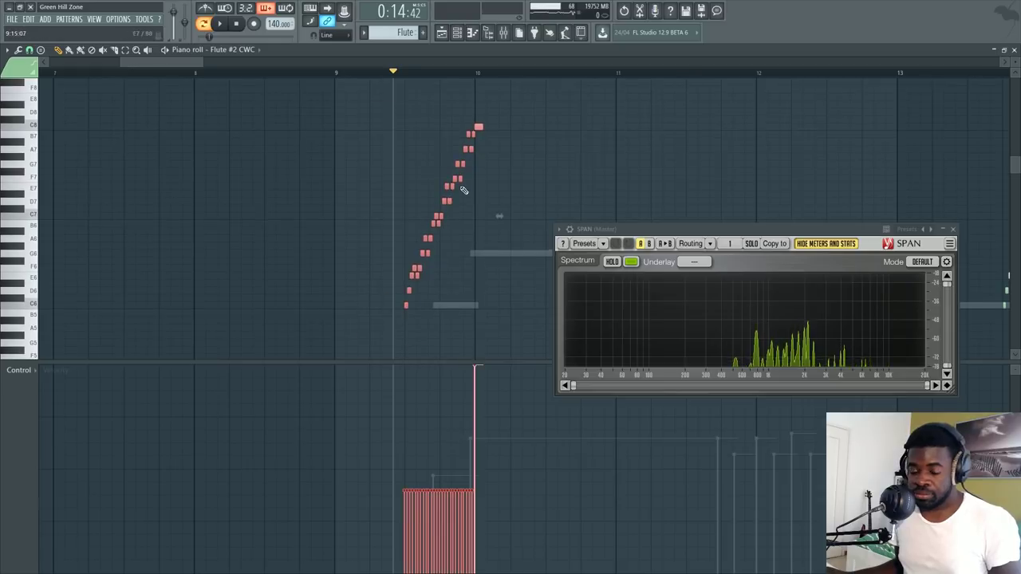
key("ctrl+v")
key("ctrl+z")
key("ctrl+c")
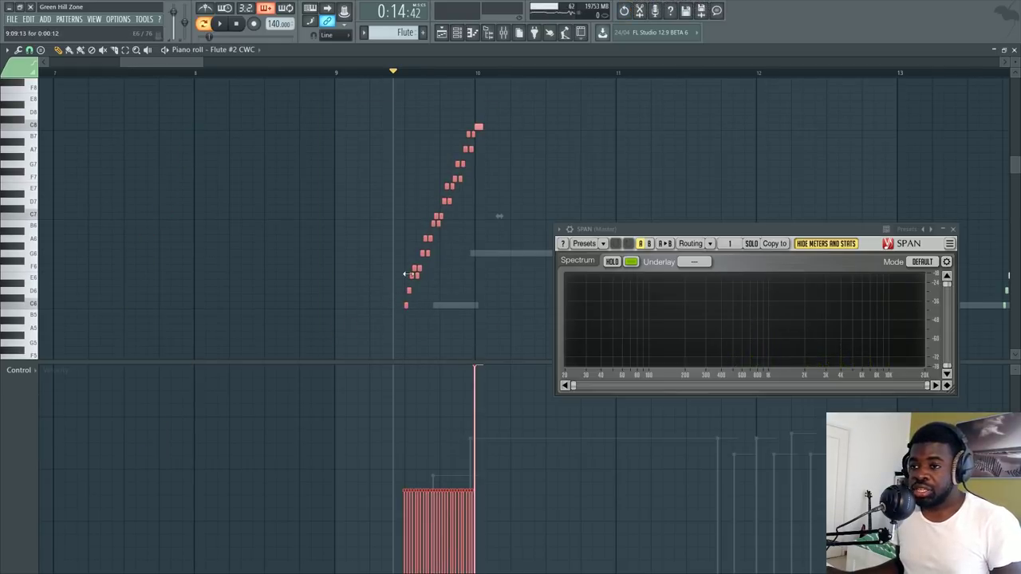
scroll(455, 74, "up", 4)
scroll(548, 73, "down", 3)
left_click_drag(579, 101, 403, 319)
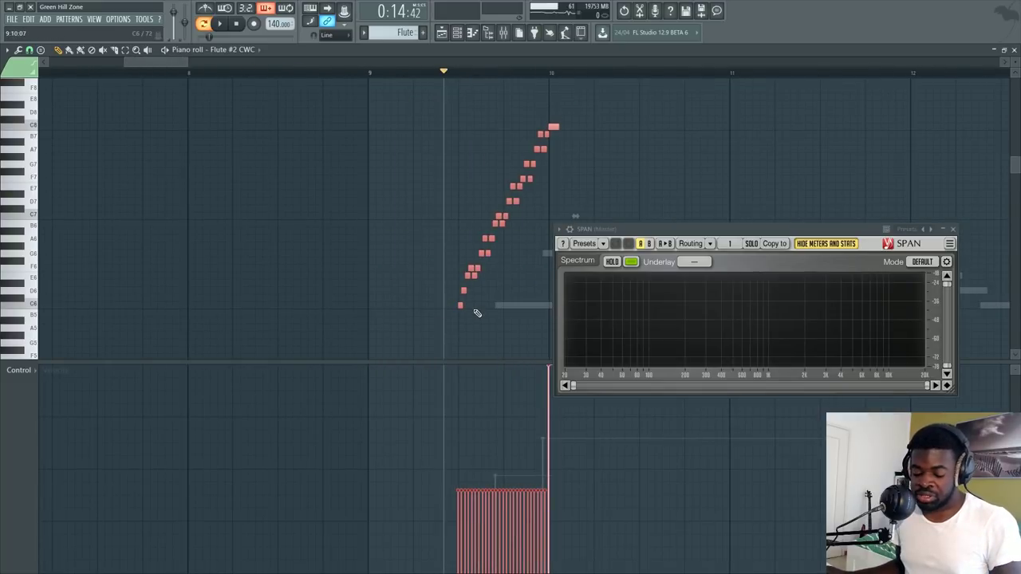
Compare the Flute #2 CWC runs leading into bars 6, 10, 14 and 18, highlighting the bar 10 run and clearing the selection.
right_click(341, 230, "ctrl")
right_click(431, 209, "ctrl")
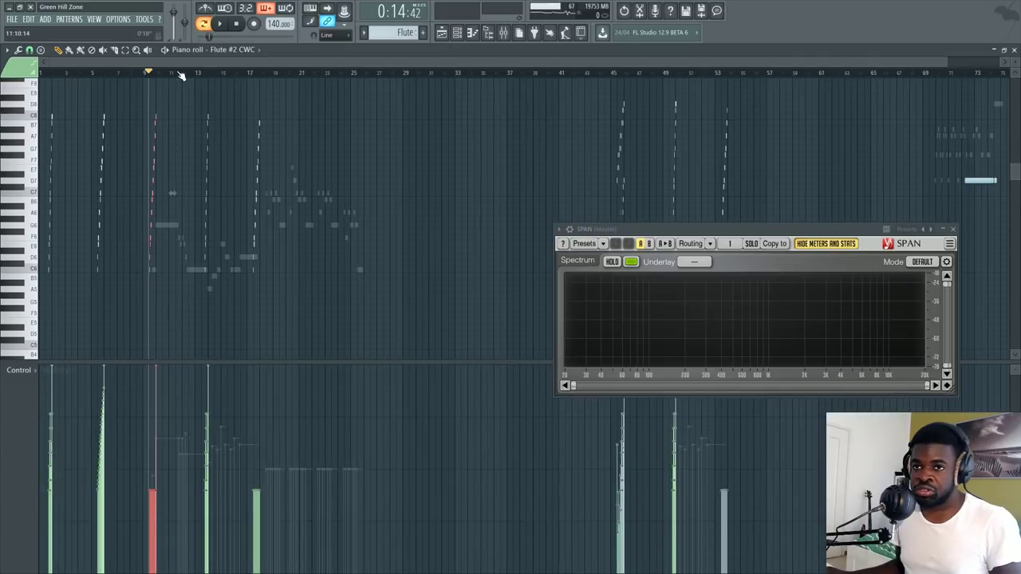
scroll(181, 76, "up", 5)
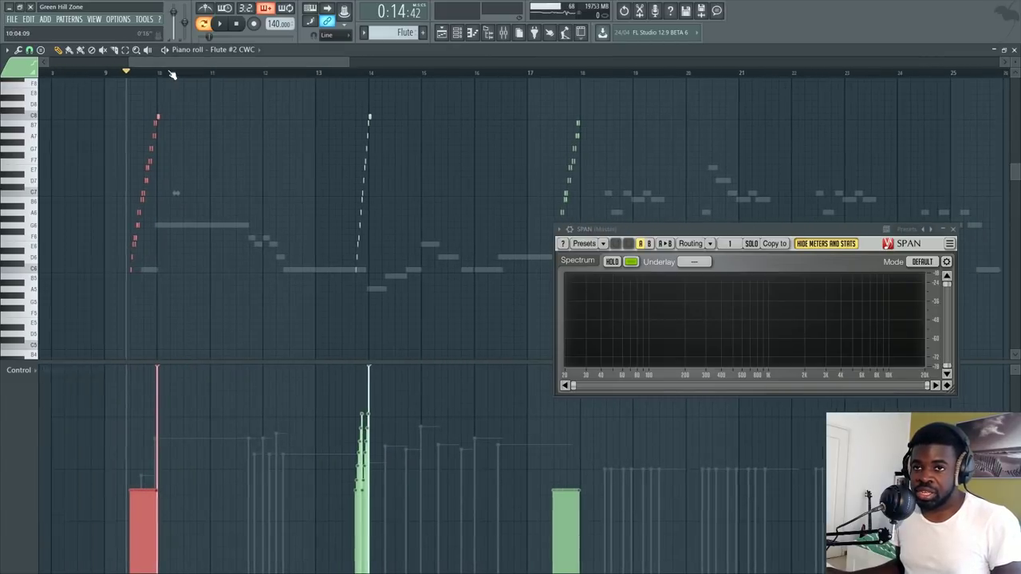
scroll(172, 74, "up", 5)
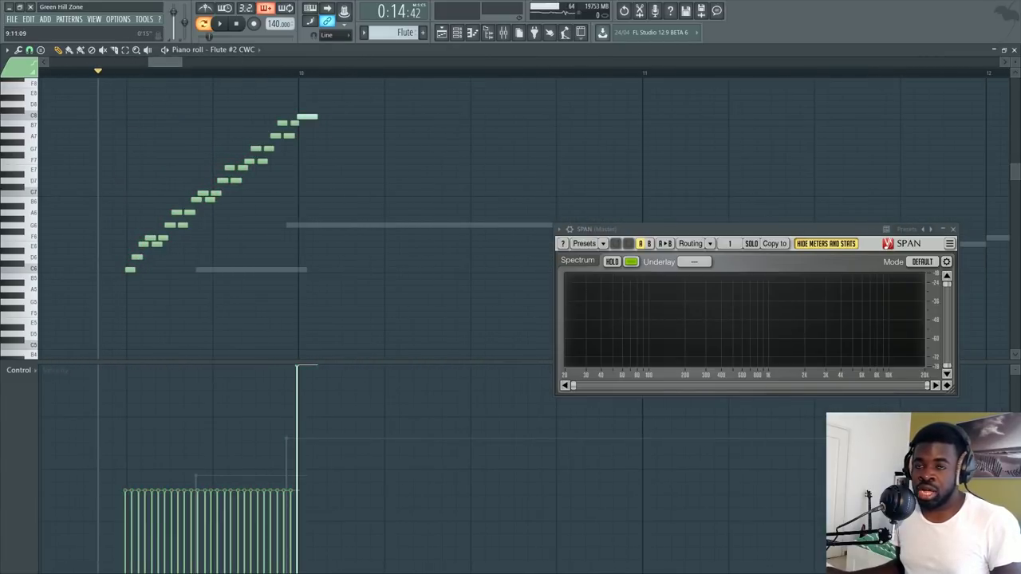
scroll(178, 69, "down", 2)
left_click_drag(393, 103, 279, 283)
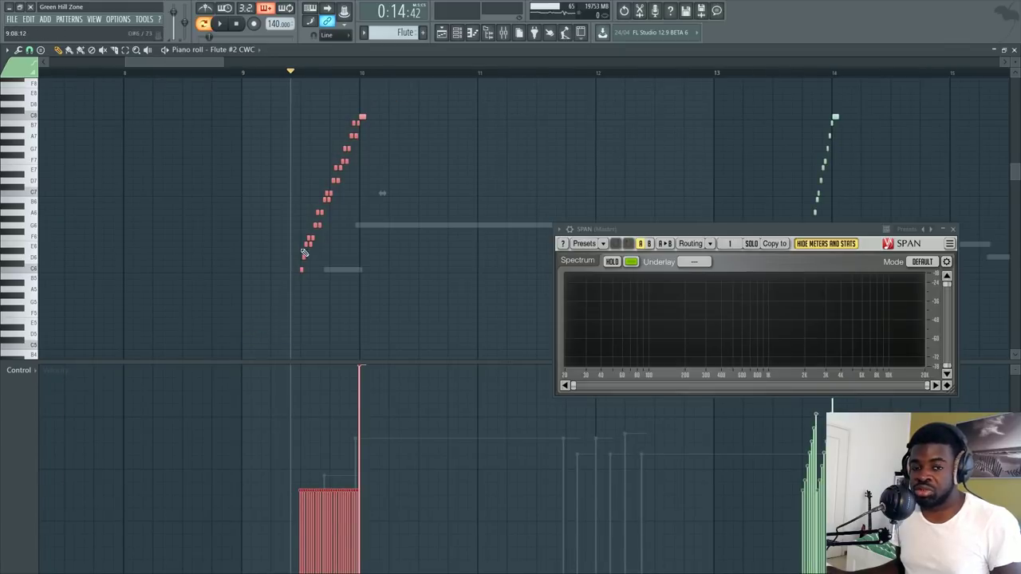
key("ctrl+d")
scroll(519, 76, "down", 2)
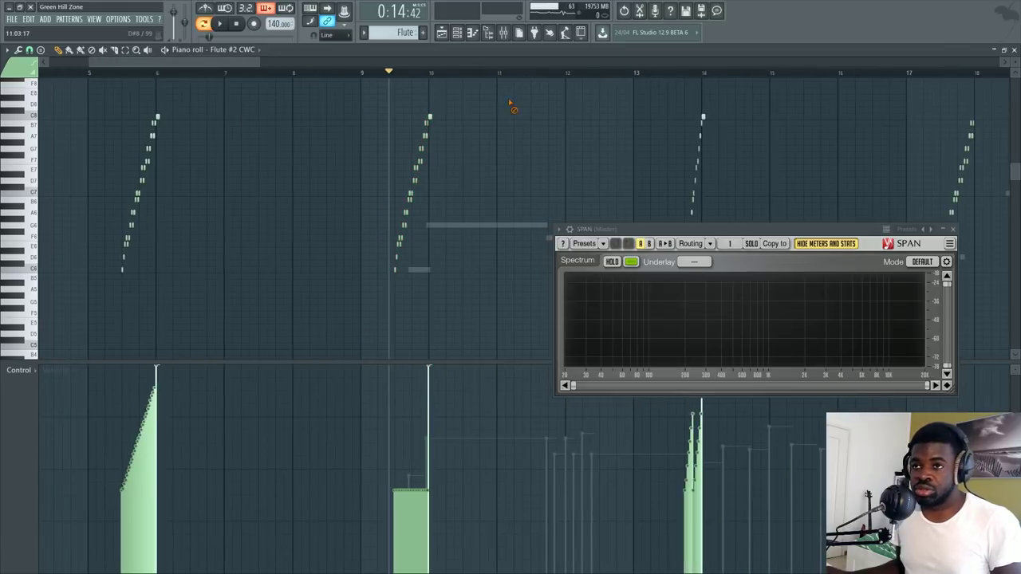
Choose another note colour from the Leg, Stac, Trills Min and Trills Maj articulation palette and audition a high flute key.
left_click(15, 64)
left_click(14, 116)
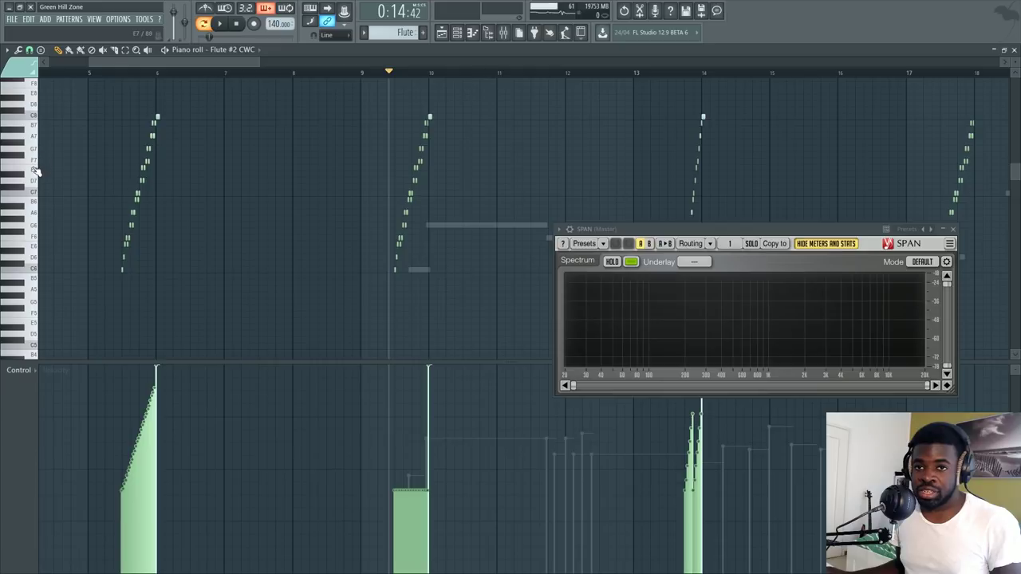
left_click(34, 169)
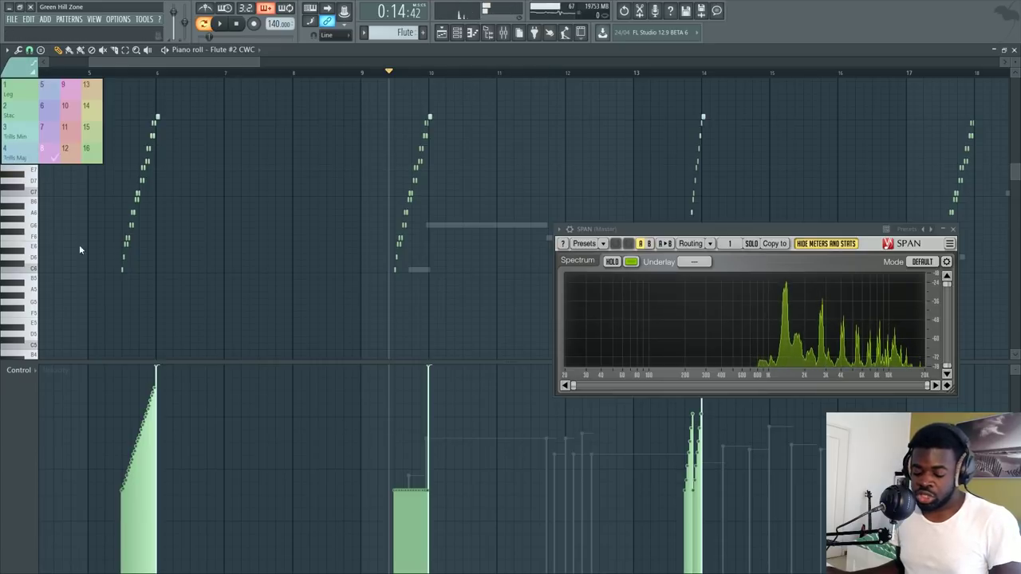
Audition the Piano #1 GNT channel for comparison and reopen the Flute #2 CWC piano roll.
key("F6")
scroll(147, 139, "up", 15)
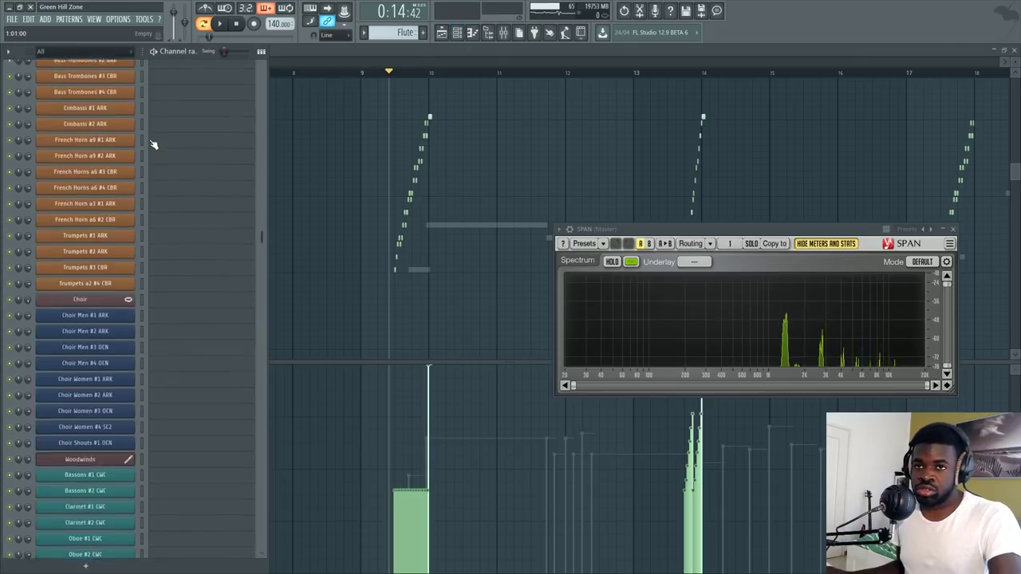
left_click(143, 92)
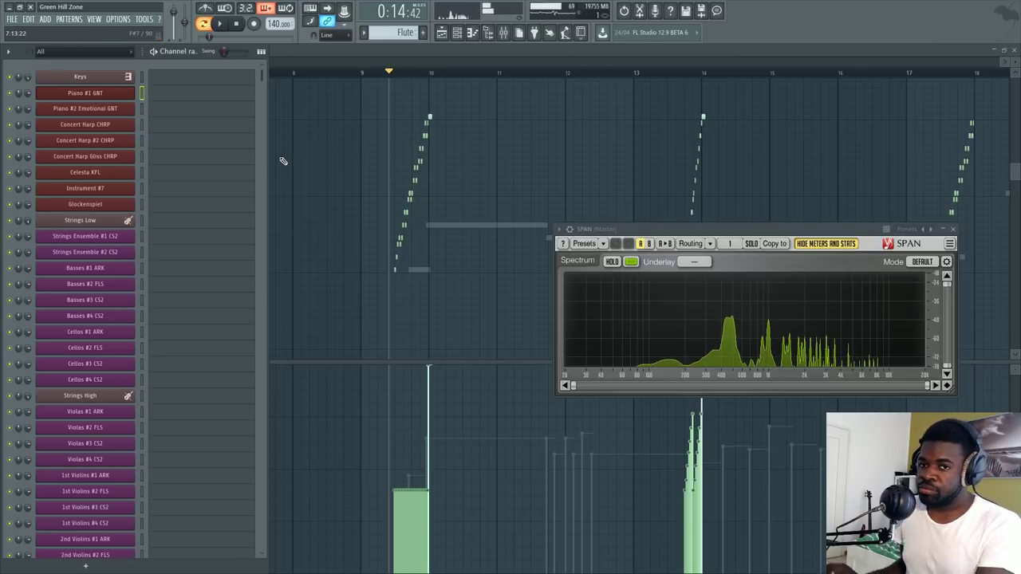
scroll(152, 314, "down", 10)
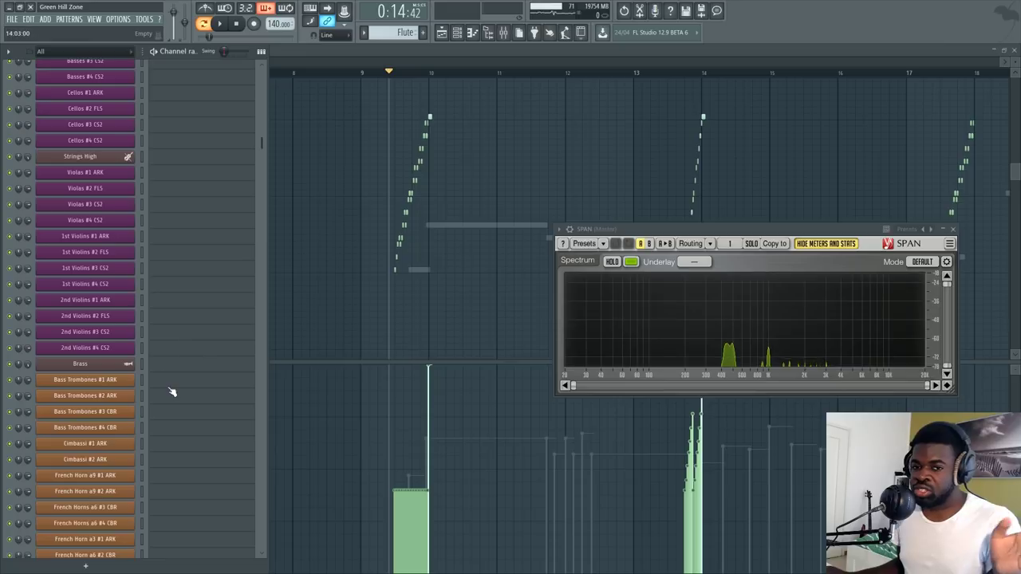
scroll(171, 392, "down", 15)
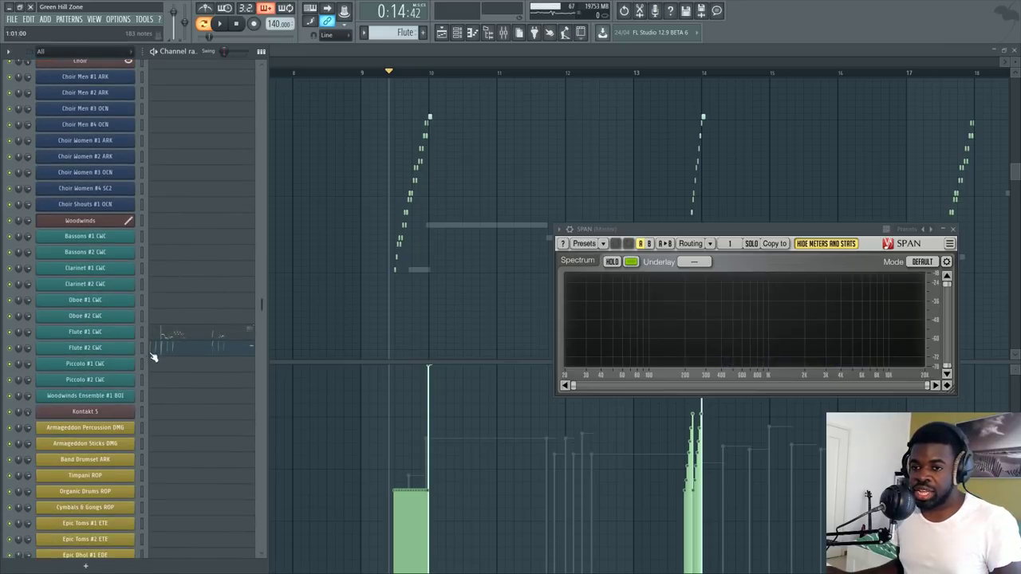
left_click(158, 351)
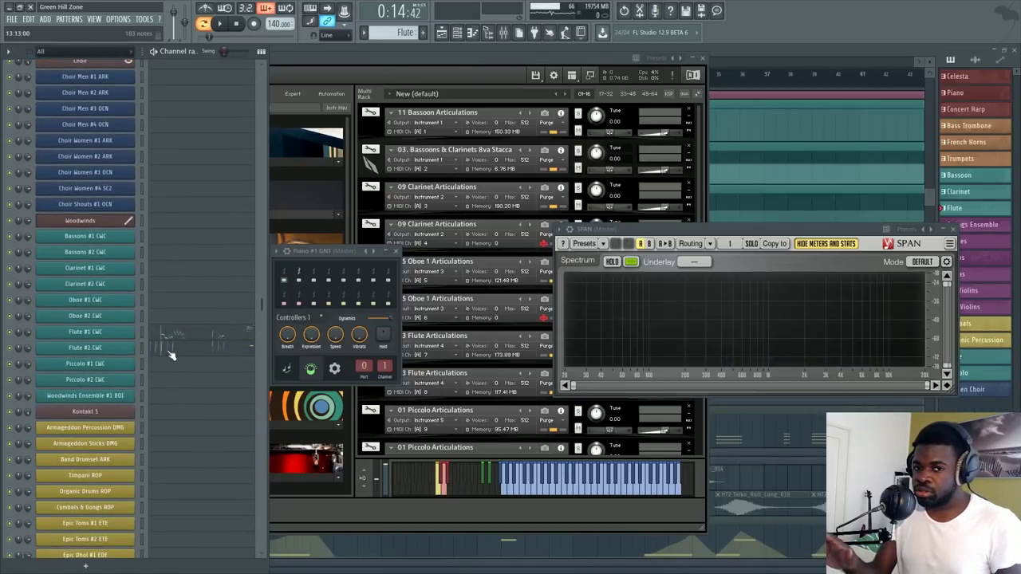
left_click(170, 355)
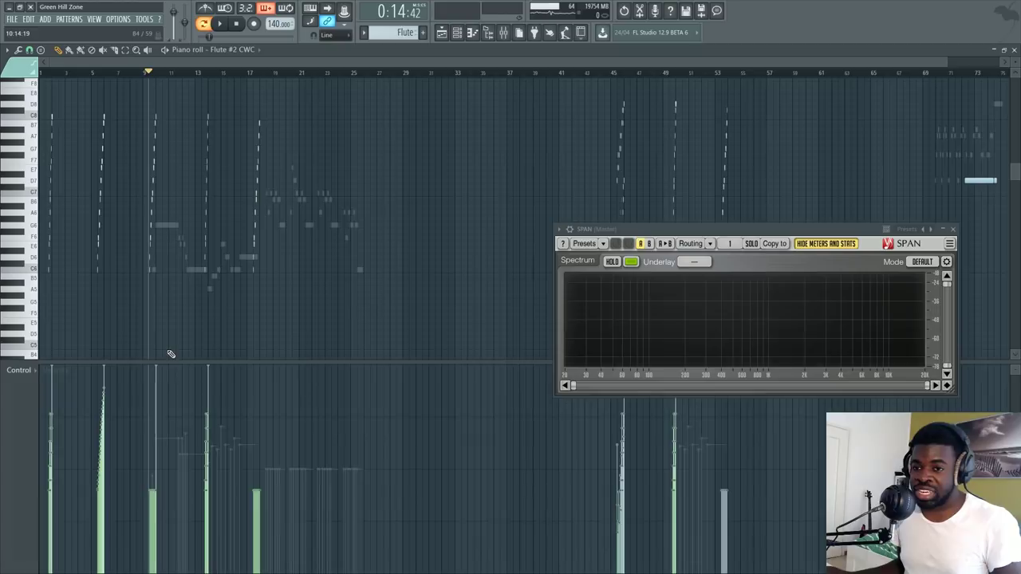
left_click(9, 78)
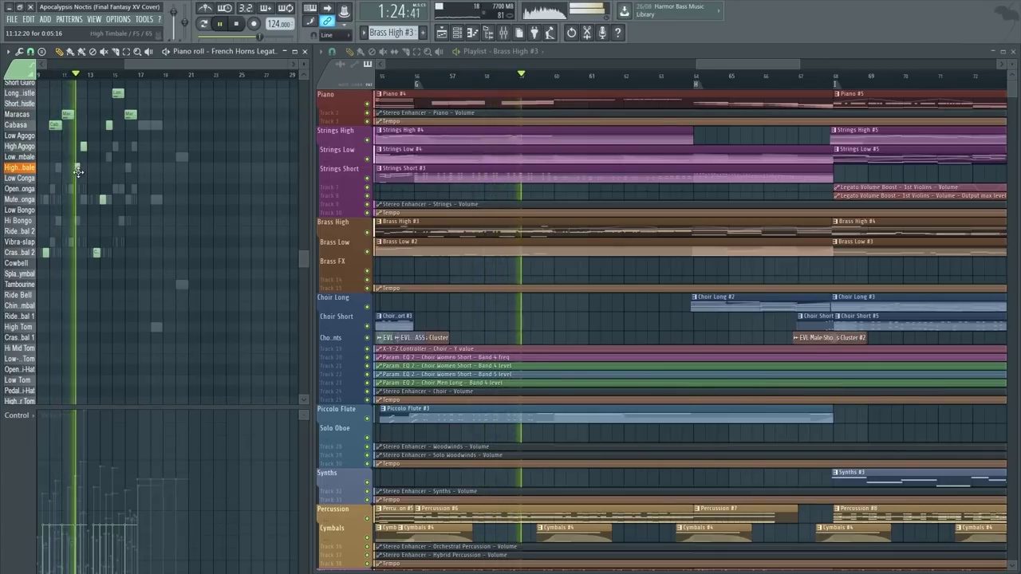
Open the Piano #4 clip of the Apocalypsis Noctis project in the piano roll during playback.
double_click(561, 101)
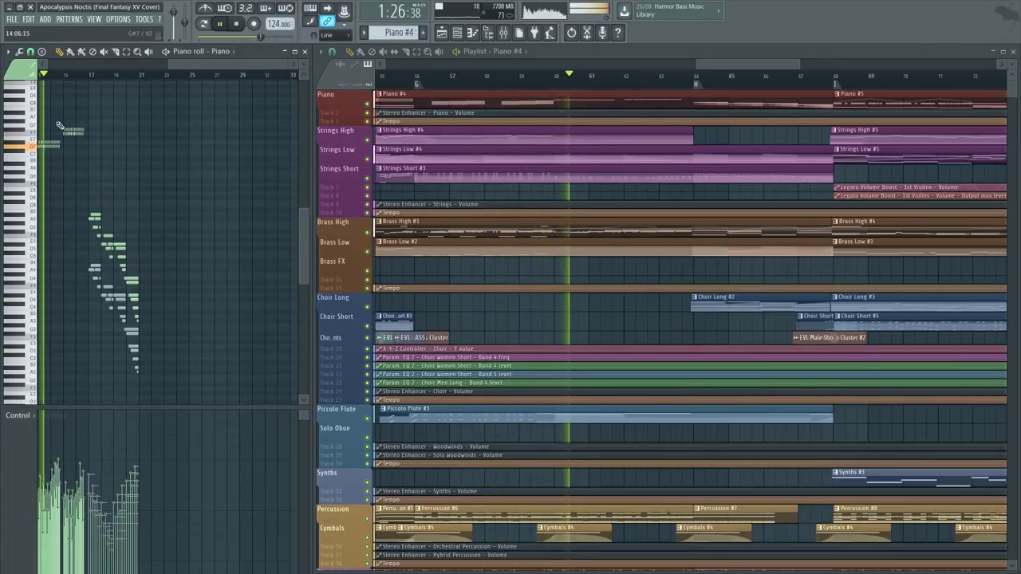
Examine the repeated high notes around bars 13 to 16 in the Piano #4 piano roll.
left_click(86, 65)
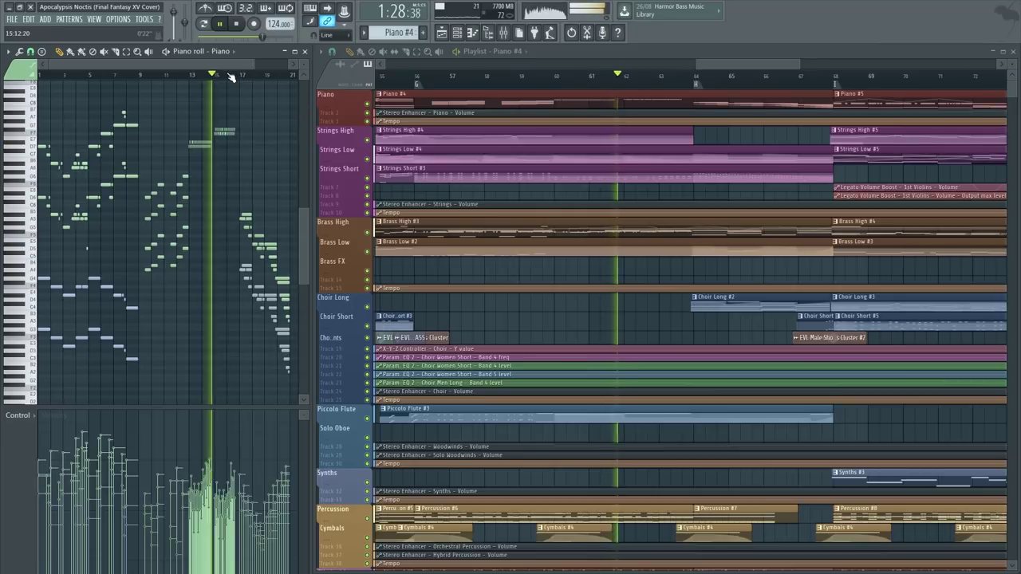
scroll(231, 76, "up", 4)
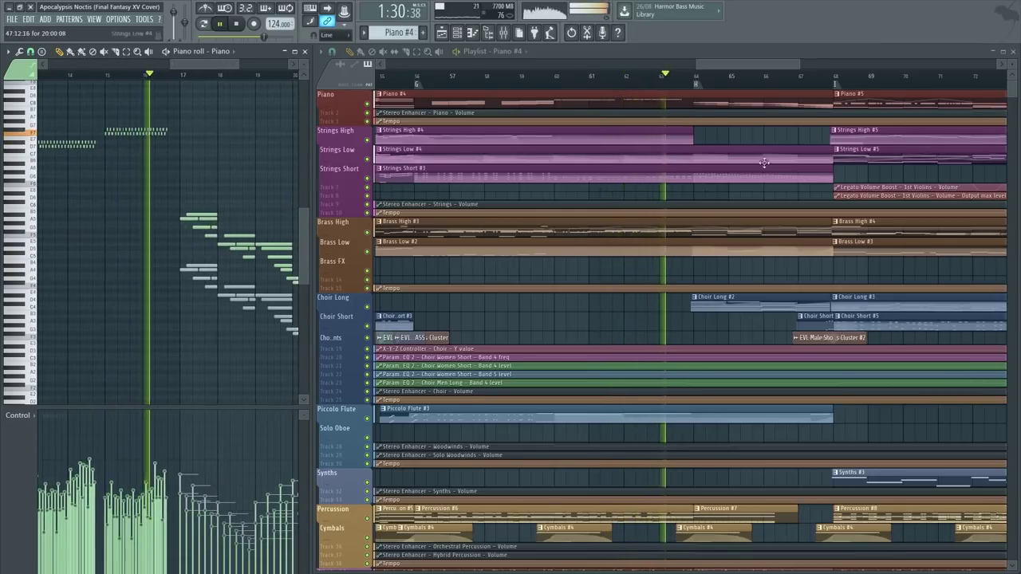
Open the Choir Long #2 clip and the Strings Short #3 clip in the piano roll during playback.
double_click(703, 296)
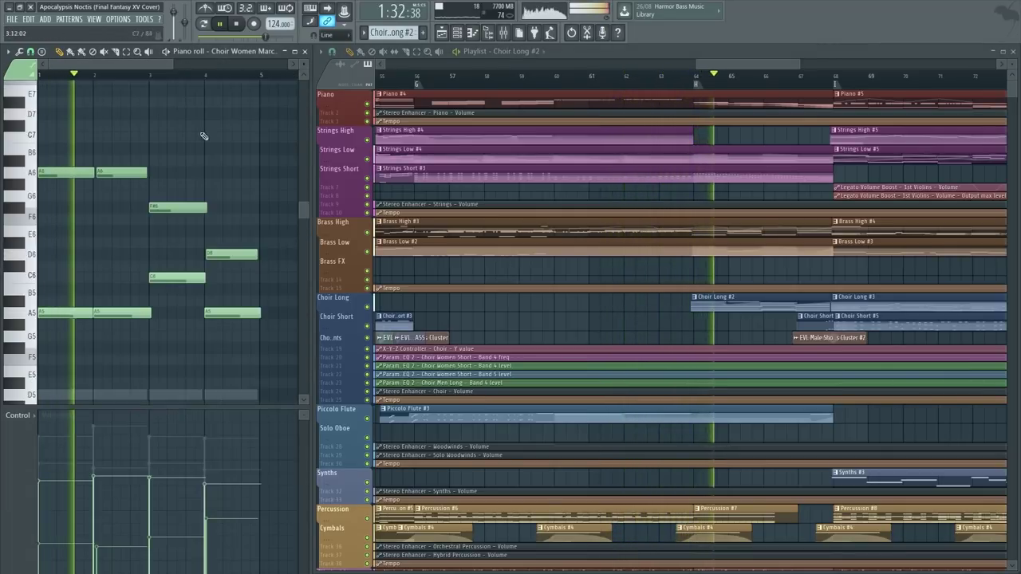
left_click_drag(769, 65, 793, 64)
double_click(647, 176)
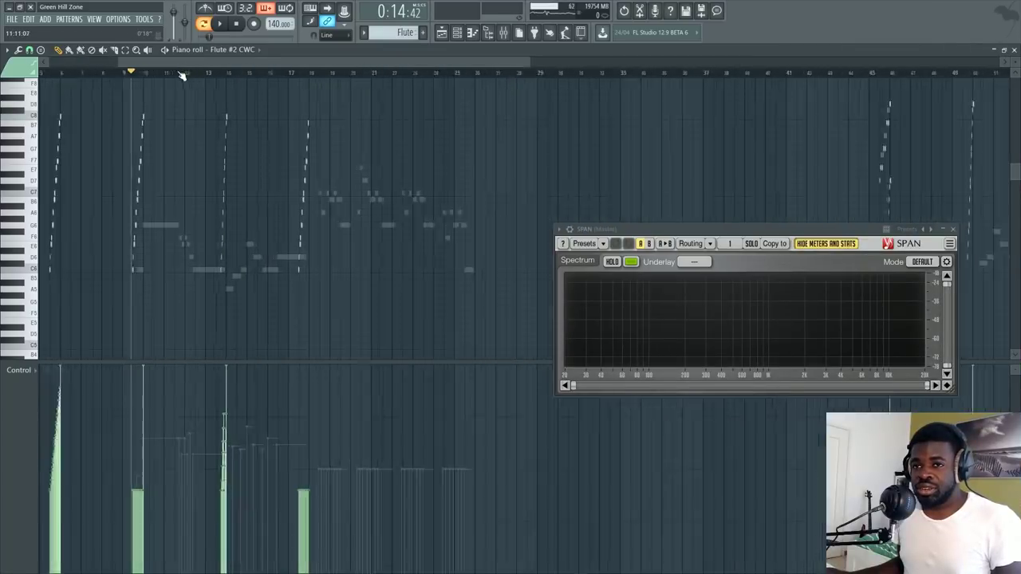
Switch the Green Hill Zone piano roll to the Flute #1 CWC notes and play the phrase starting at bar 18.
scroll(182, 75, "up", 3)
double_click(108, 222)
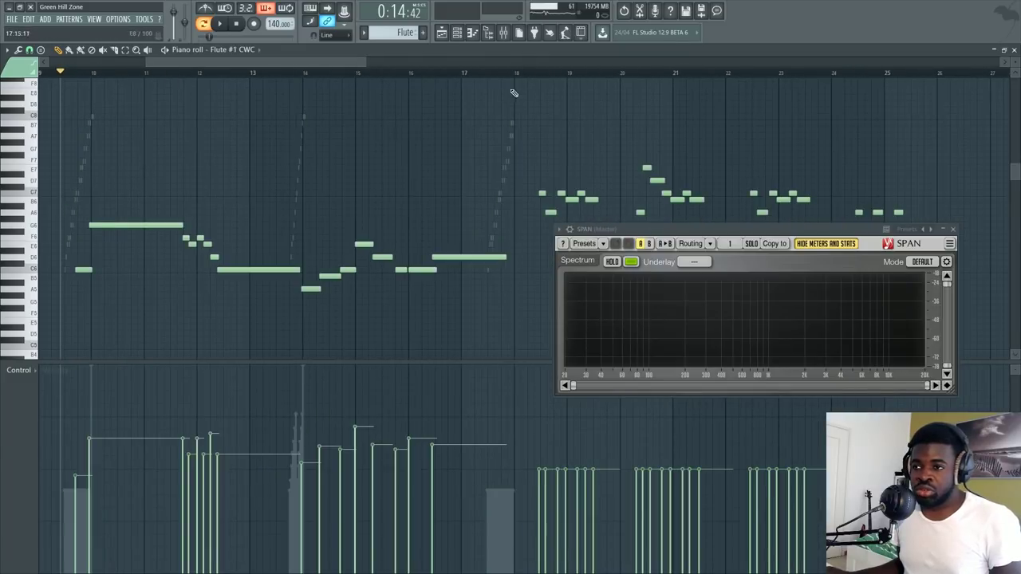
scroll(278, 79, "down", 3)
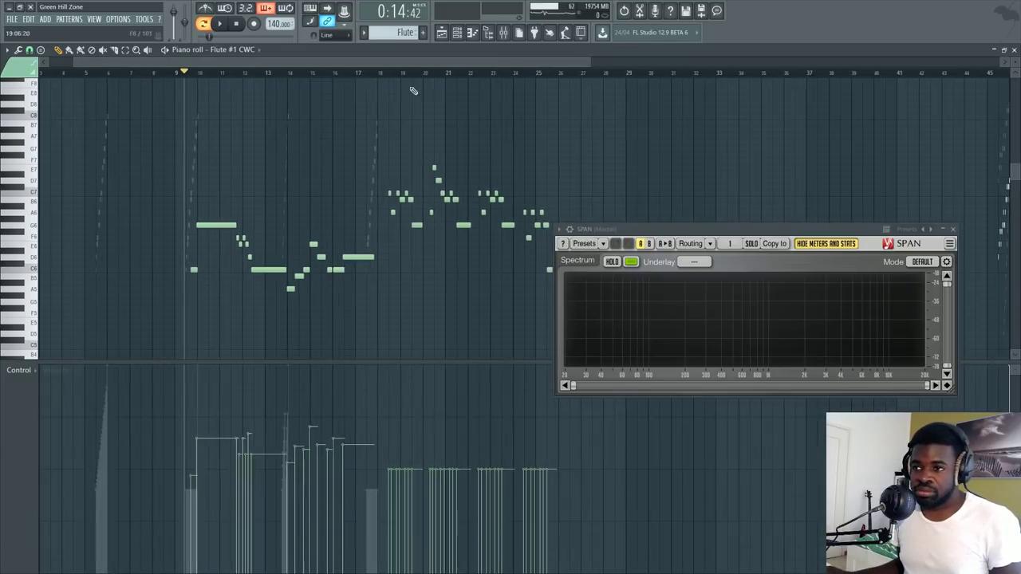
left_click(391, 80)
key("space")
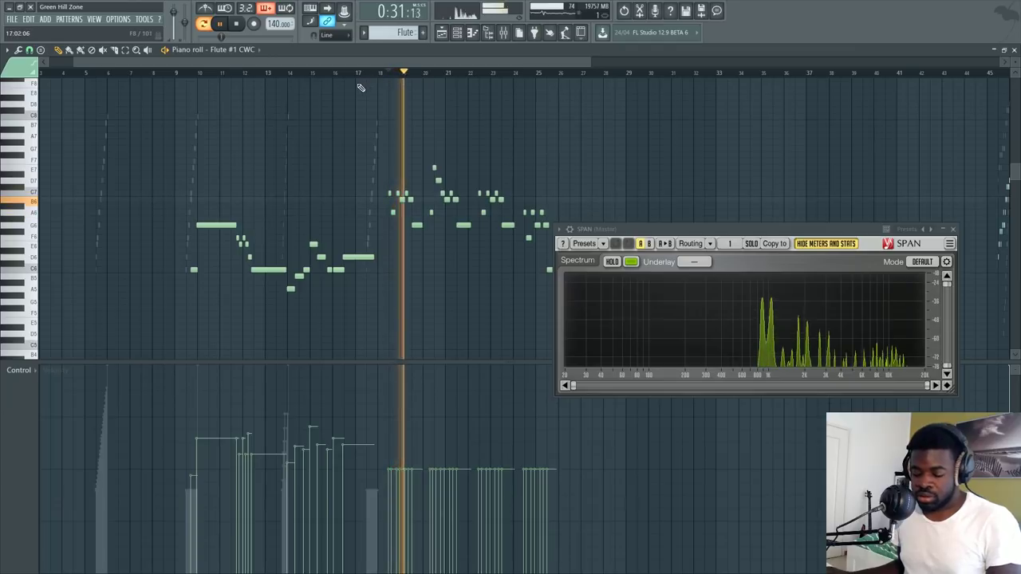
Return to the playlist and unsolo the woodwinds so that every track group is active.
key("F5")
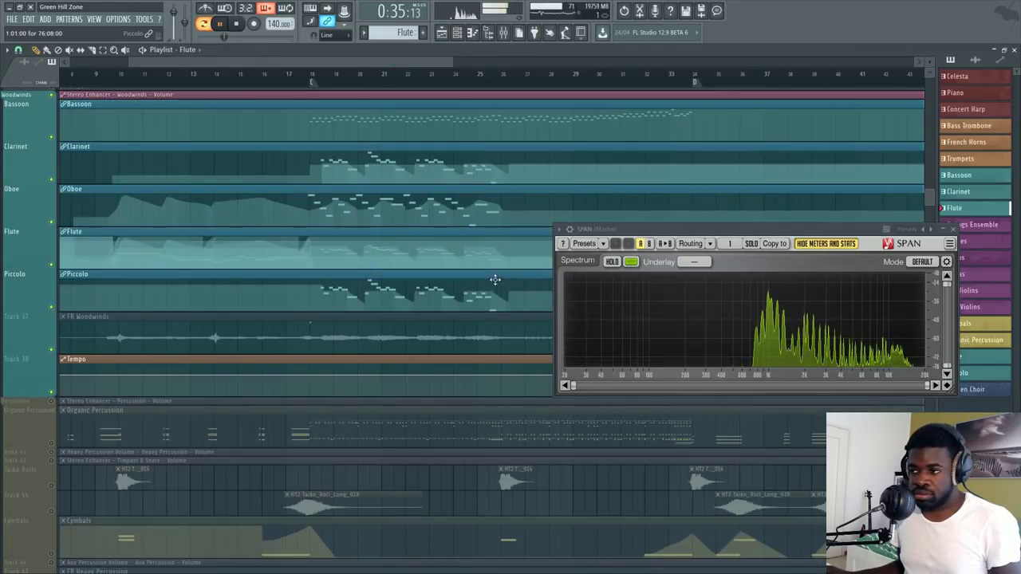
scroll(355, 96, "down", 2)
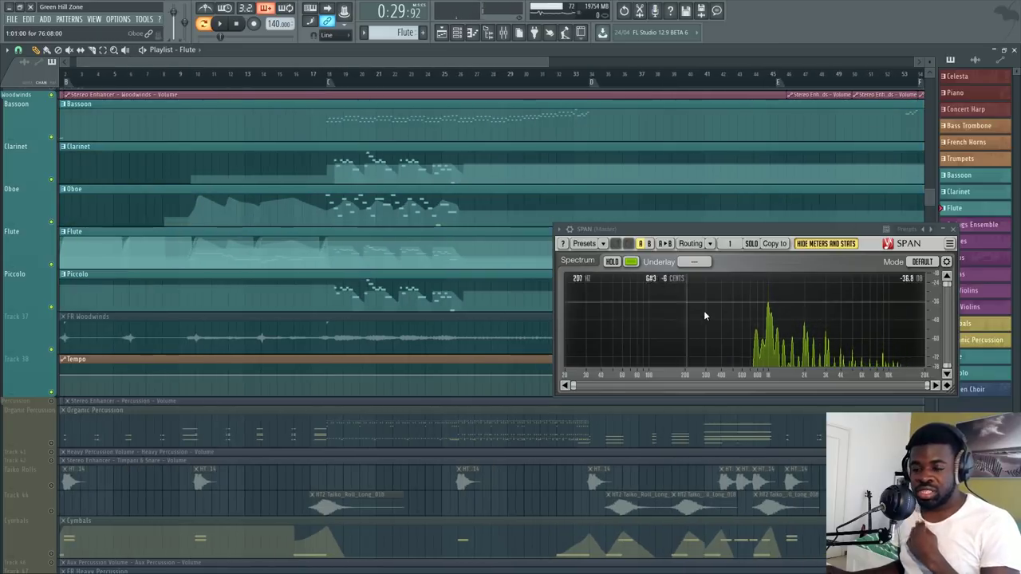
left_click_drag(350, 63, 450, 74)
scroll(171, 246, "up", 5)
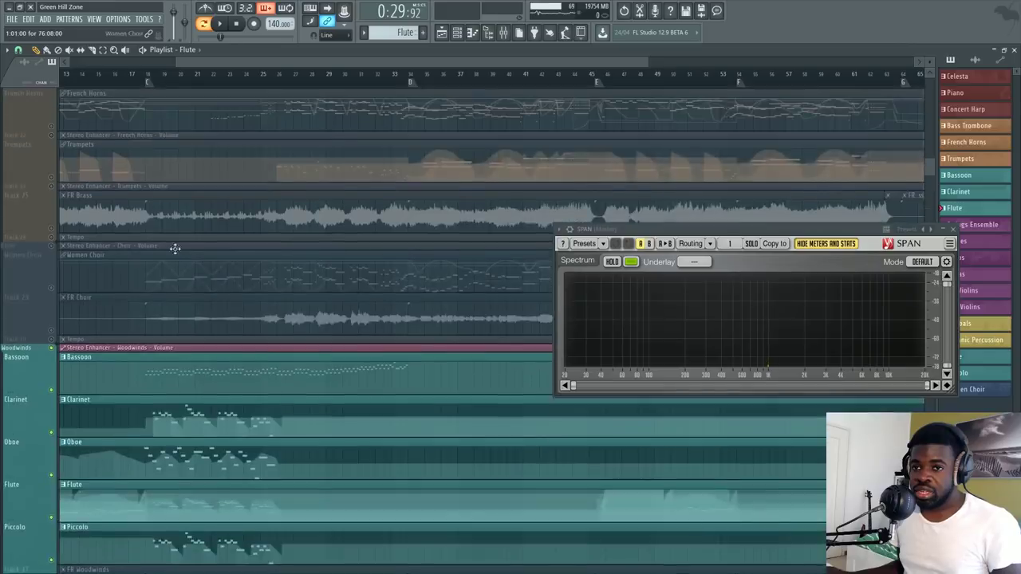
scroll(164, 221, "down", 3)
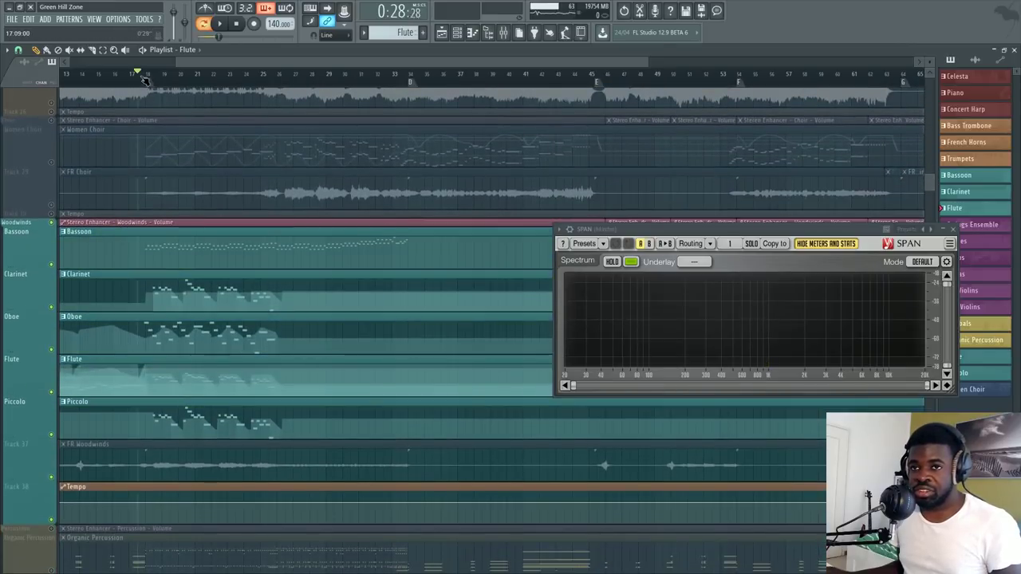
right_click(51, 264)
right_click(51, 264)
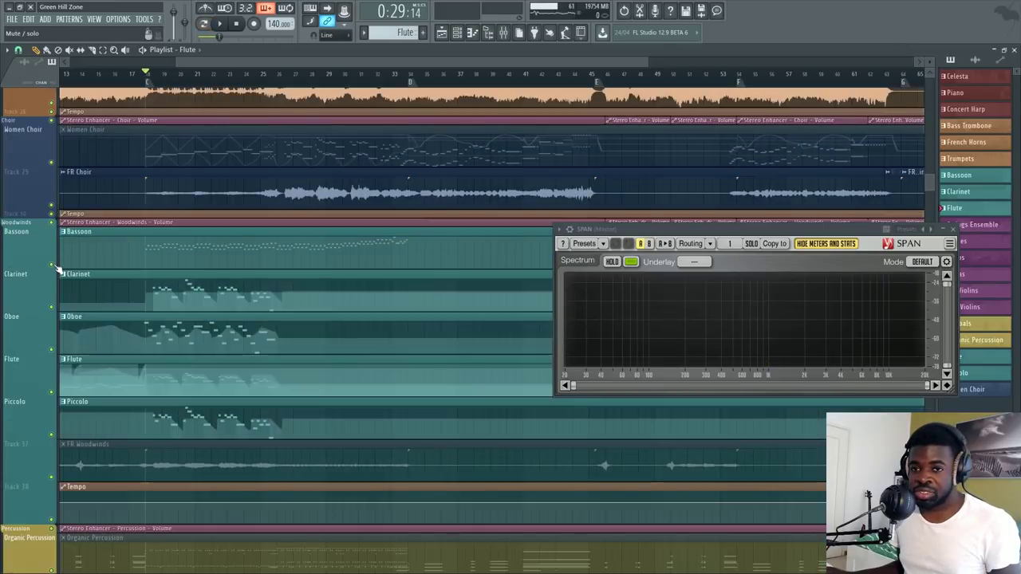
Mute the Woodwinds group and play the arrangement from about bar 17, clearing the stray time selection.
left_click(51, 223)
left_click(127, 74)
left_click_drag(128, 75, 136, 78)
key("space")
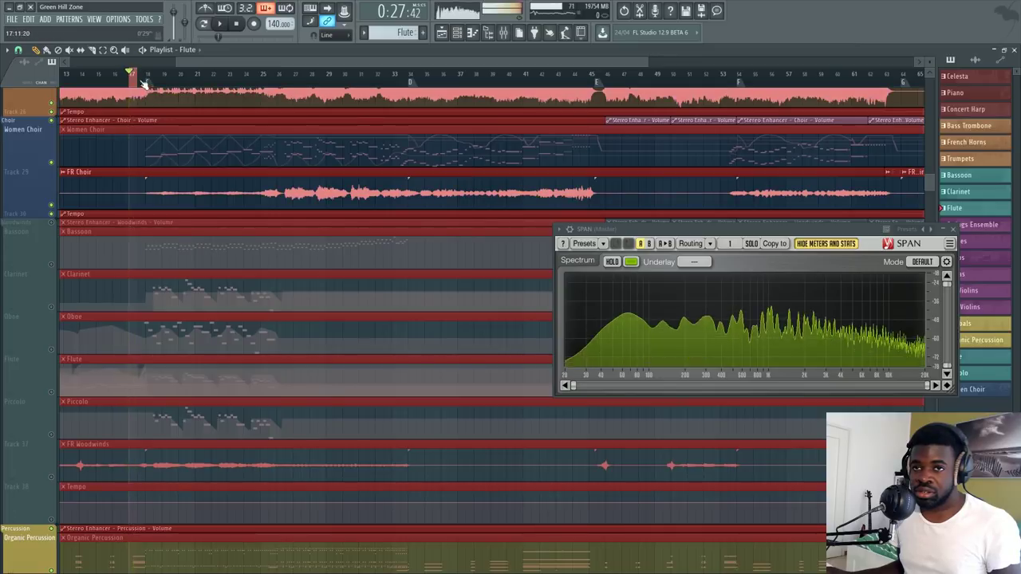
left_click(138, 82, "ctrl")
scroll(140, 82, "up", 2)
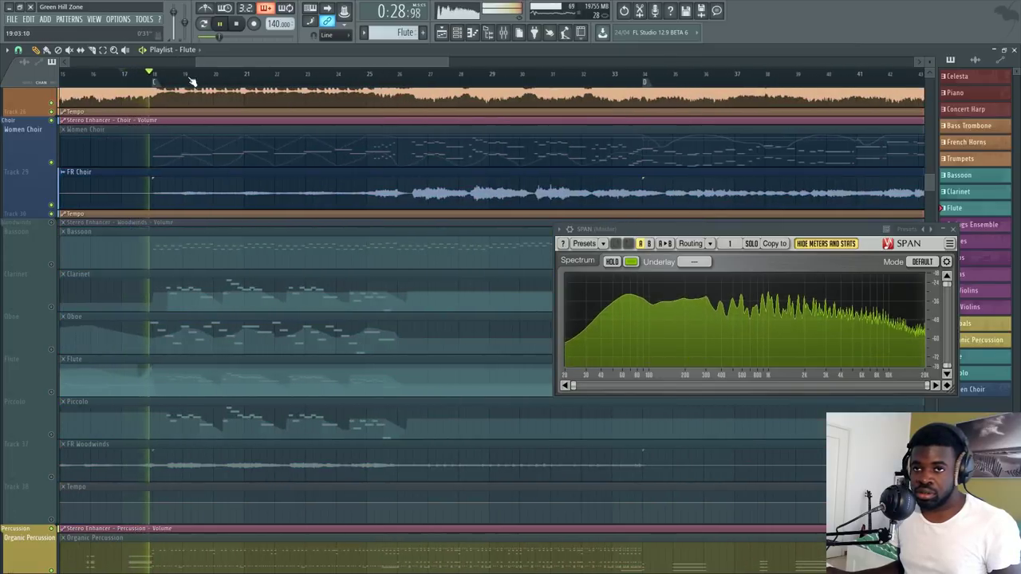
scroll(193, 78, "down", 2)
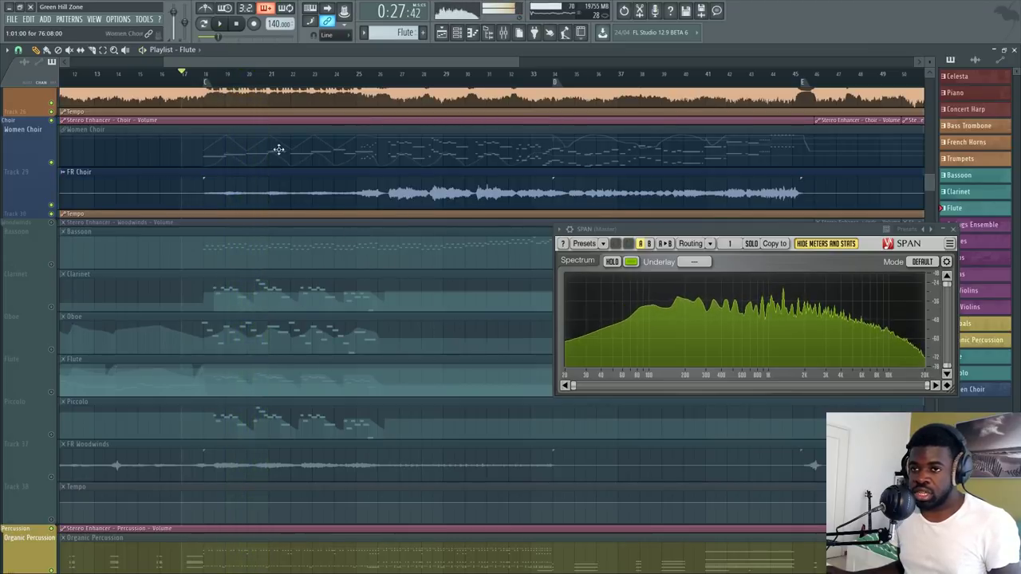
Unmute the Woodwinds group and play the same passage from about bar 17 for comparison.
scroll(278, 149, "up", 3)
scroll(248, 269, "down", 3)
left_click(59, 307)
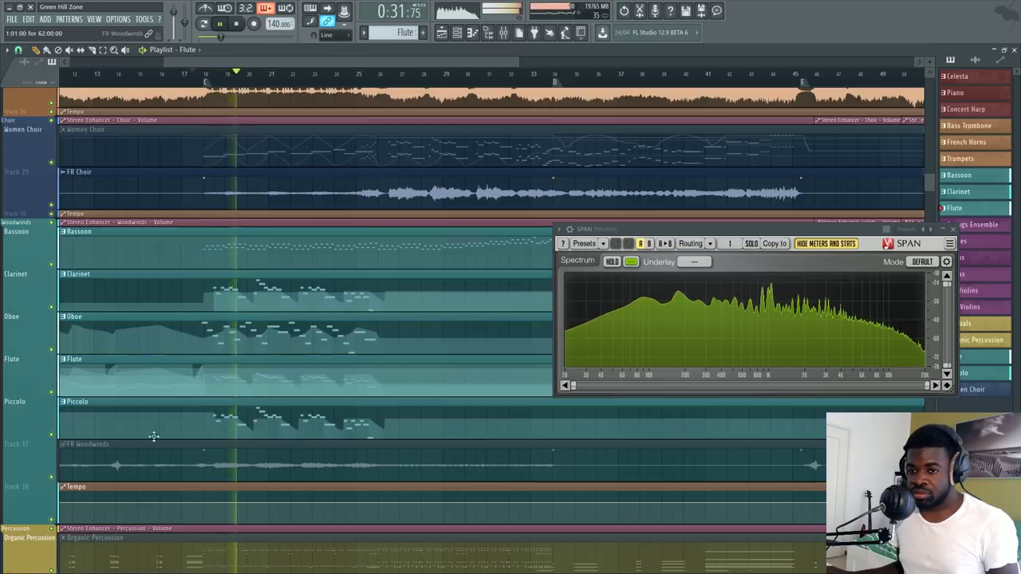
key("space")
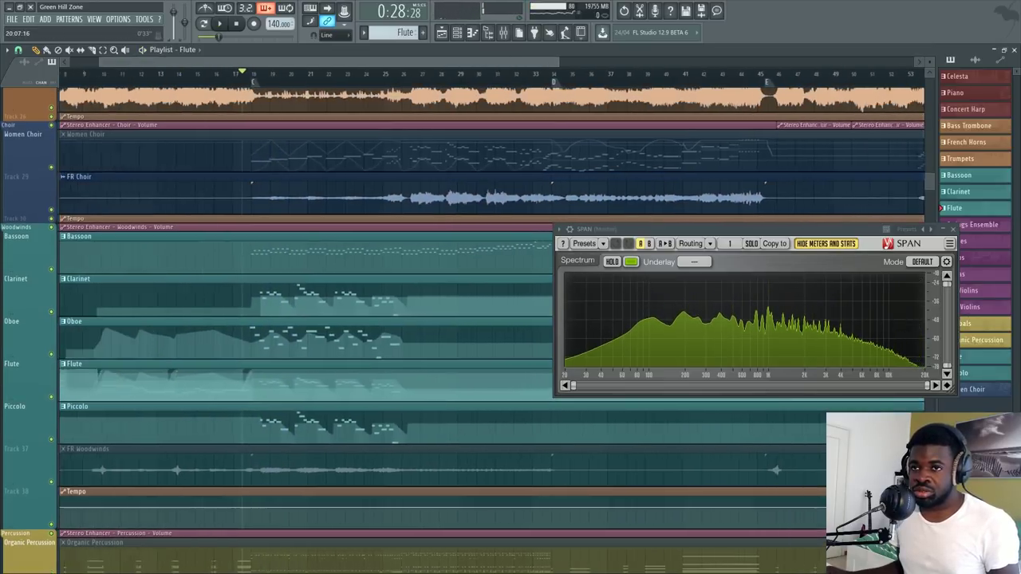
Solo the Flute and Piccolo tracks and play them together from about bar 20.
left_click_drag(300, 63, 304, 90)
scroll(258, 85, "up", 1)
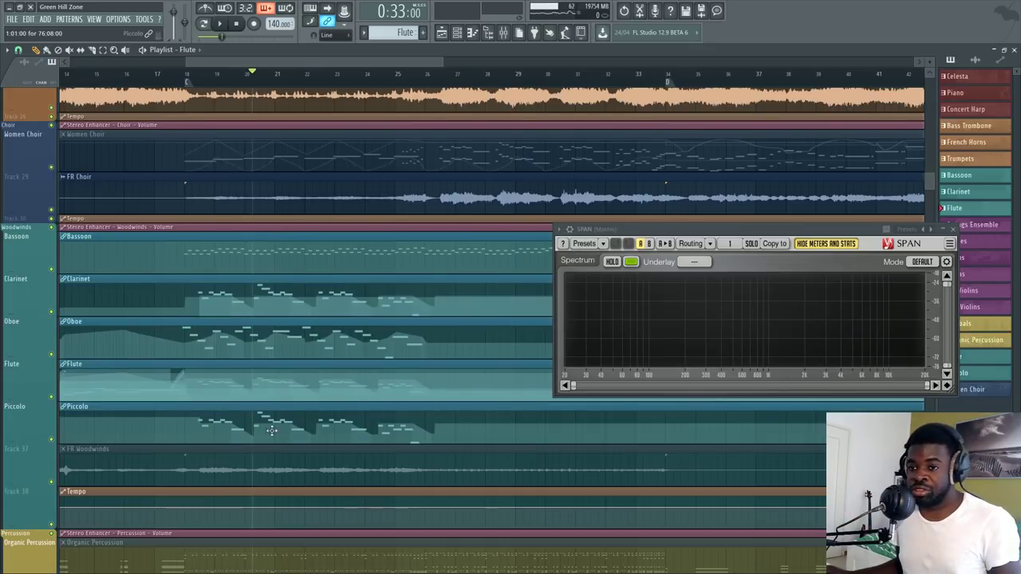
right_click(52, 397)
left_click(51, 439)
key("space")
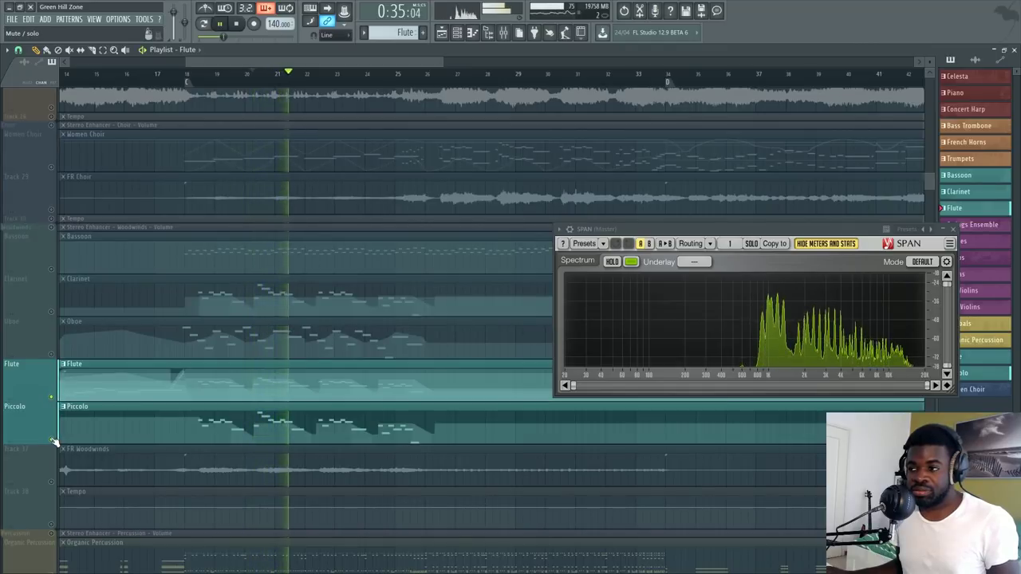
Unsolo the Flute and Piccolo, mute the Percussion group and play the passage from about bar 20.
key("space")
right_click(52, 440)
right_click(52, 439)
scroll(209, 338, "down", 6)
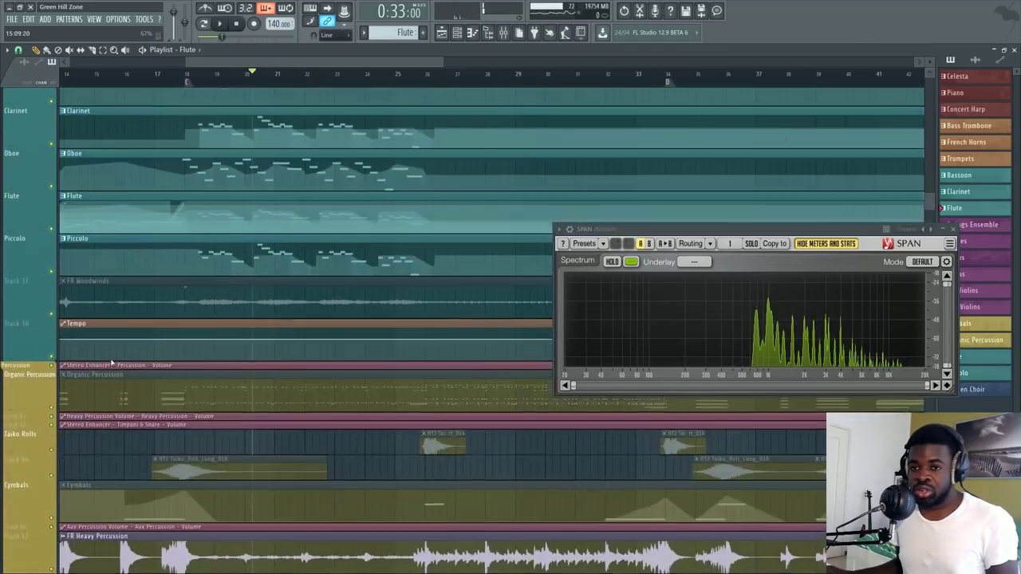
scroll(172, 319, "up", 4)
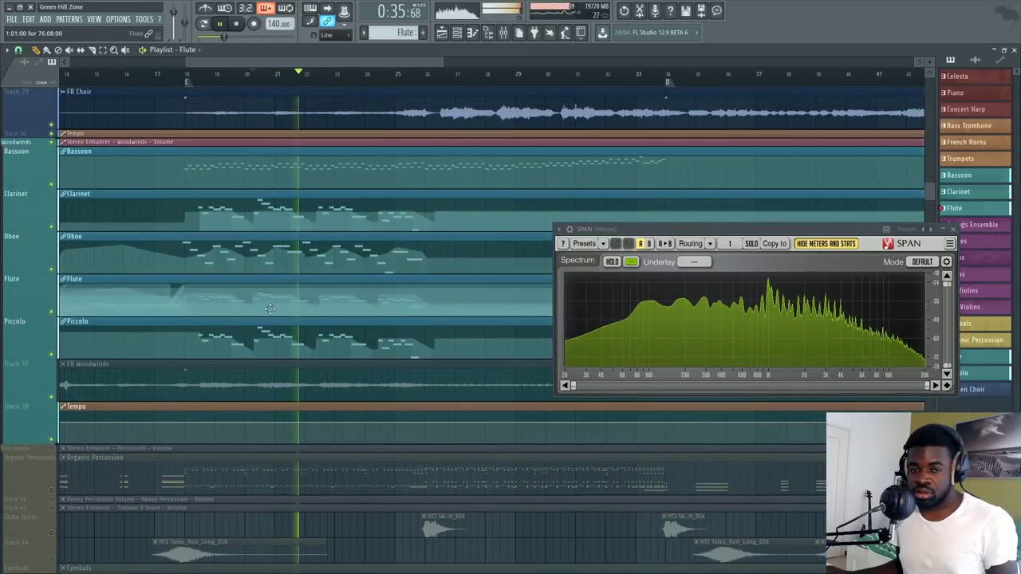
key("space")
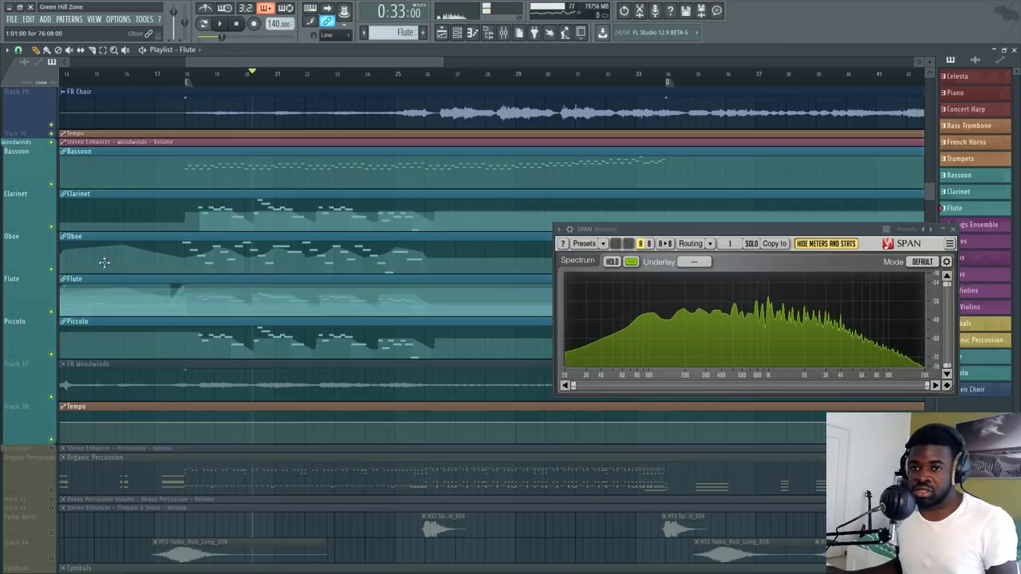
Mute the whole Woodwinds group and play the same section from about bar 22 without percussion.
left_click(51, 269, "shift")
left_click(292, 74)
scroll(292, 73, "down", 2)
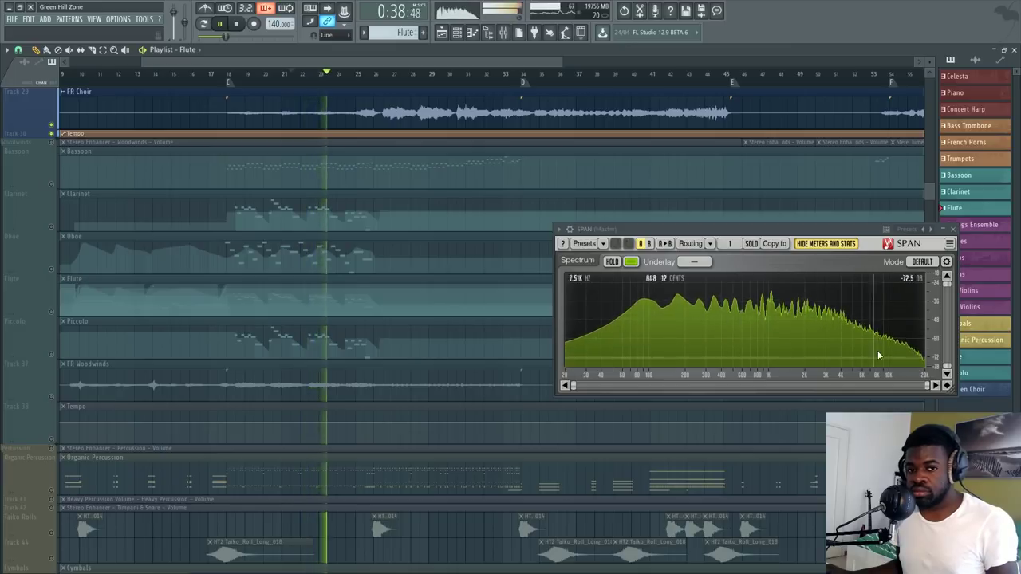
Reactivate the Woodwinds and Percussion groups and stop playback.
right_click(52, 185)
right_click(52, 184)
key("space")
scroll(363, 62, "down", 1)
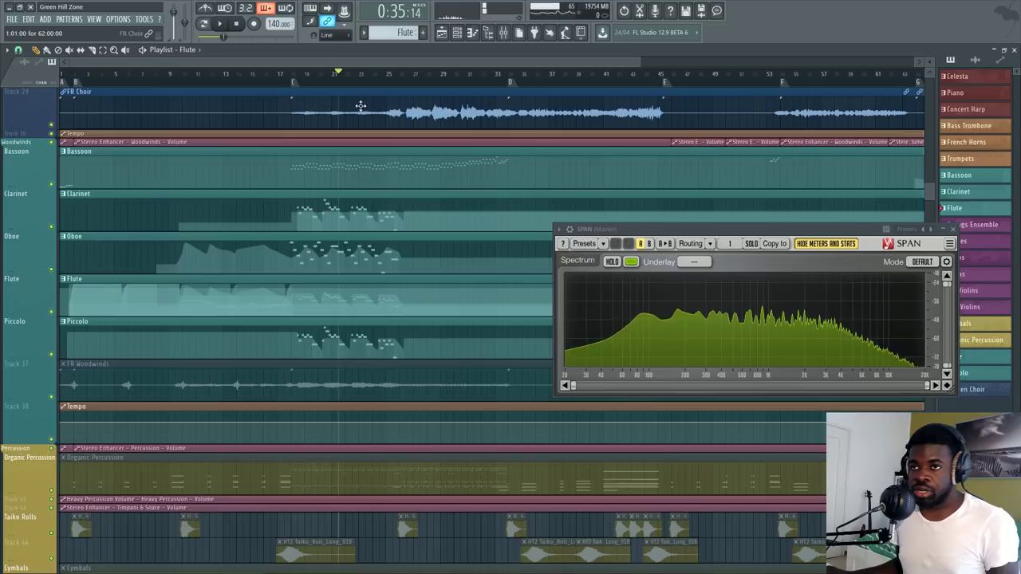
Place the playhead near bar 67 in the closing section and start playing the full arrangement.
left_click_drag(399, 62, 694, 91)
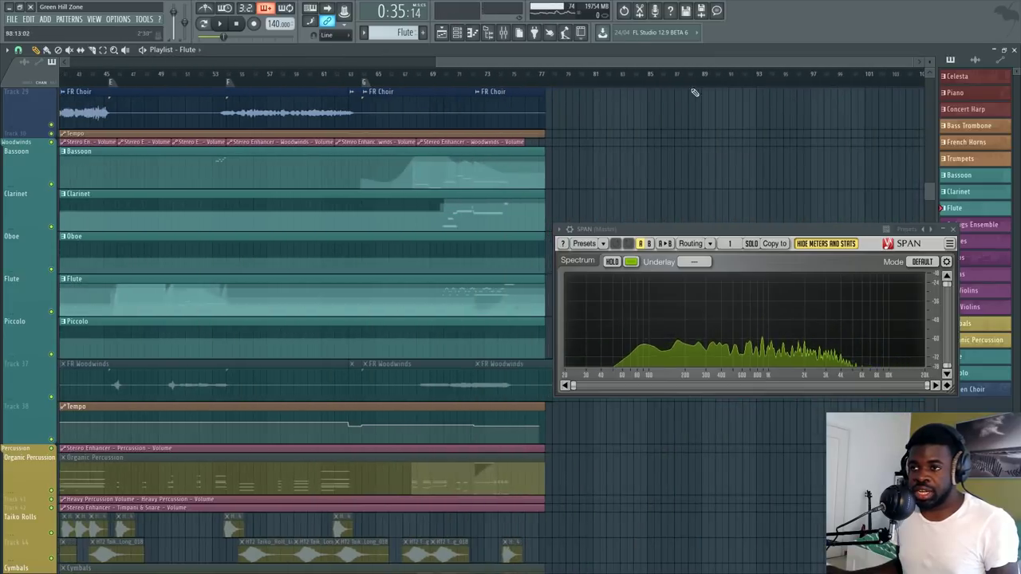
scroll(517, 91, "up", 1)
scroll(517, 91, "up", 2)
left_click_drag(558, 64, 651, 72)
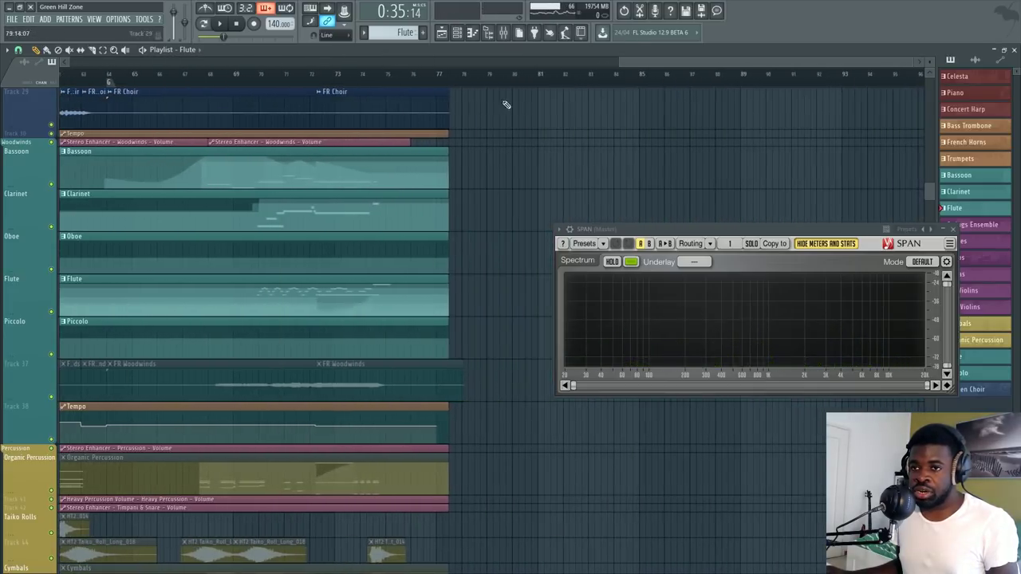
scroll(206, 76, "up", 2)
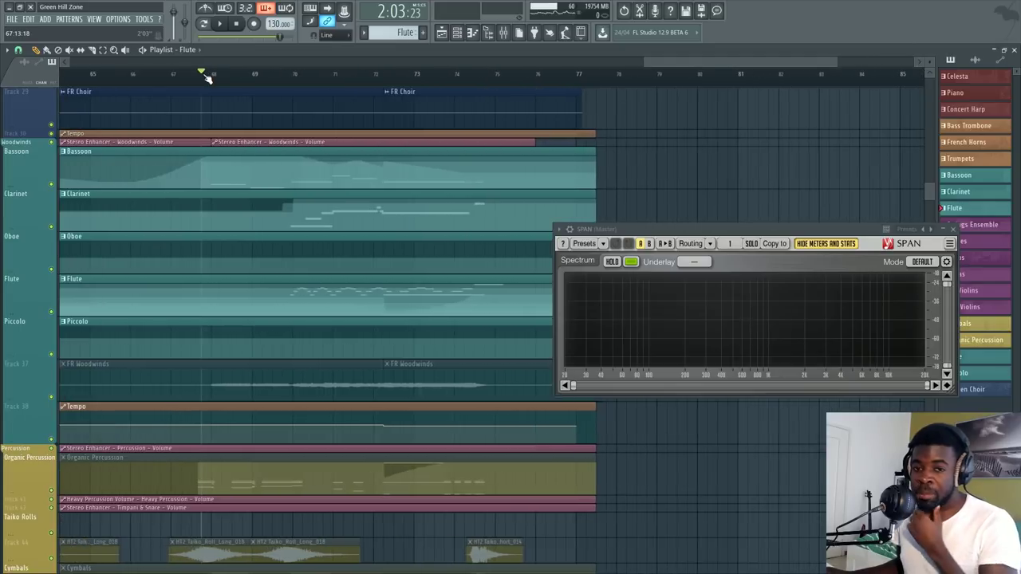
scroll(208, 78, "down", 3)
scroll(351, 121, "up", 3)
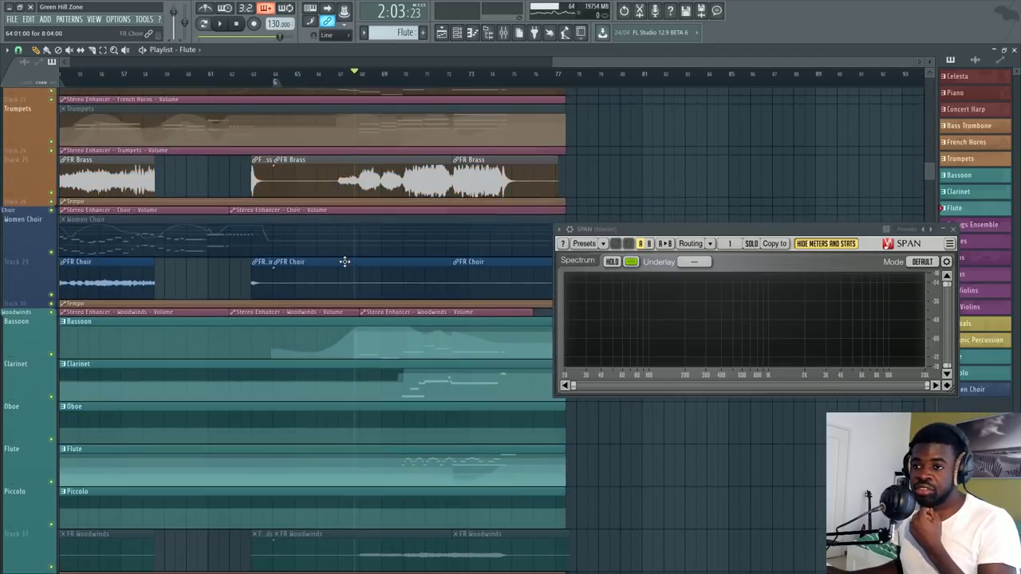
scroll(282, 311, "down", 4)
scroll(141, 315, "up", 5)
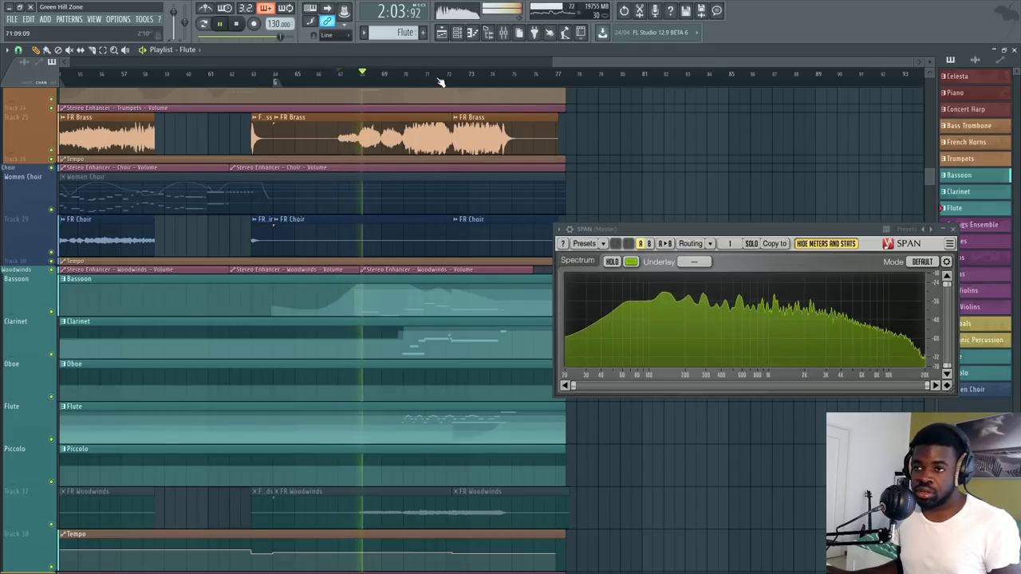
Look through the Percussion, Woodwinds, Choir and Brass tracks of the closing section during playback.
scroll(440, 273, "down", 5)
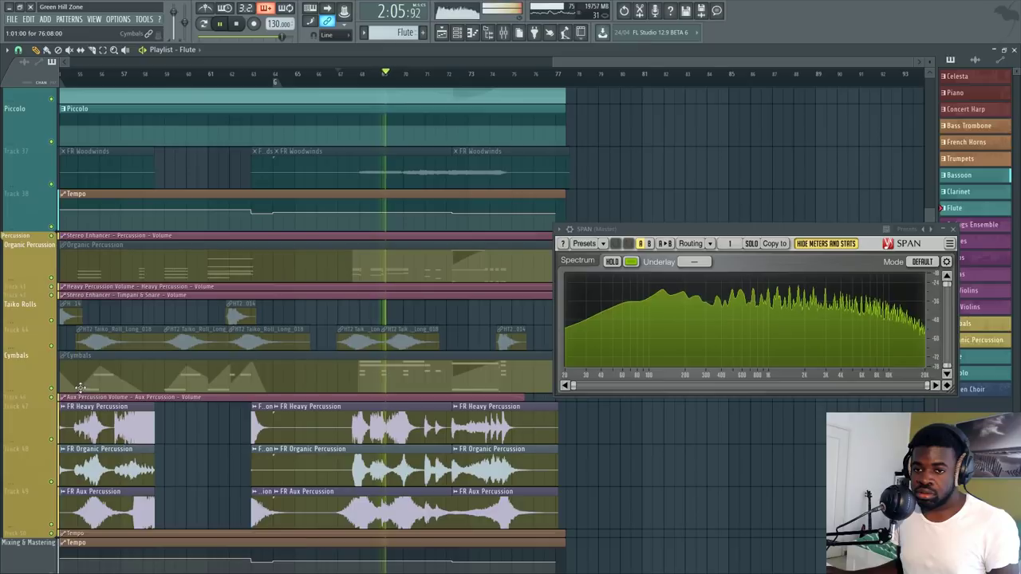
scroll(440, 273, "up", 2)
scroll(441, 273, "up", 4)
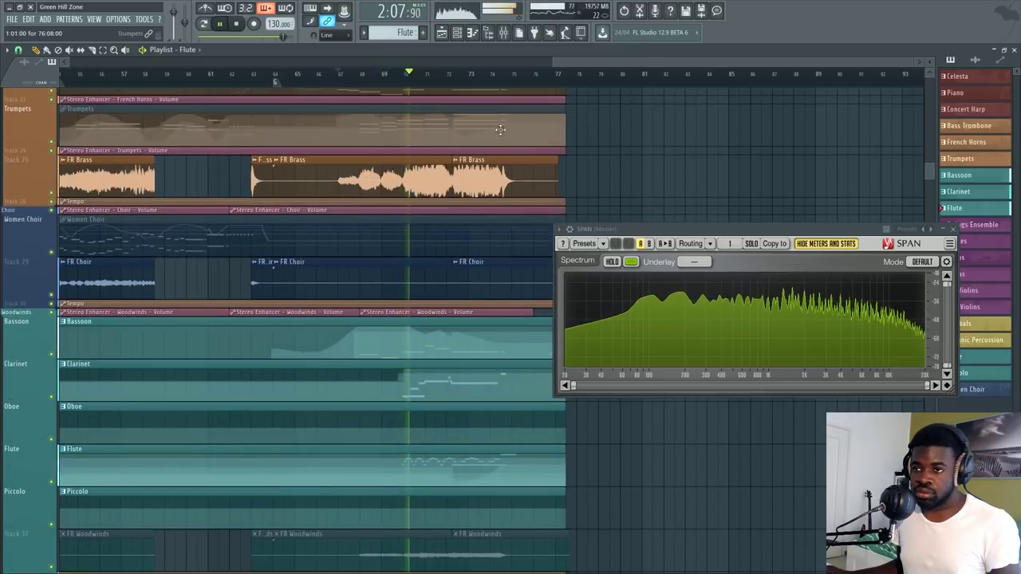
scroll(463, 74, "up", 2)
left_click_drag(624, 59, 647, 65)
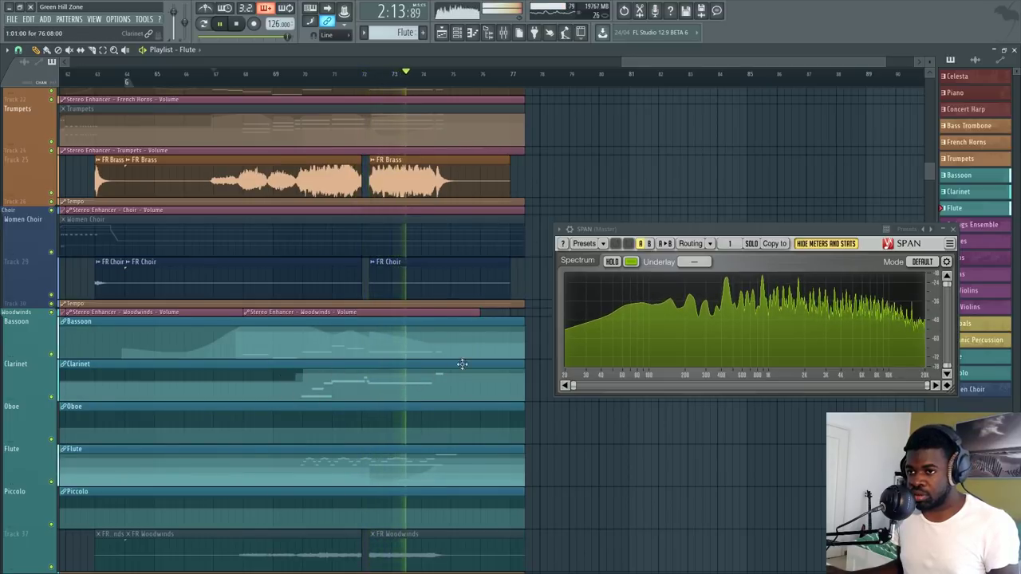
Mute the Trumpets and Bass Trombone to isolate the French Horns in the soloed Brass group, and place the playhead near bar 70.
scroll(224, 235, "up", 2)
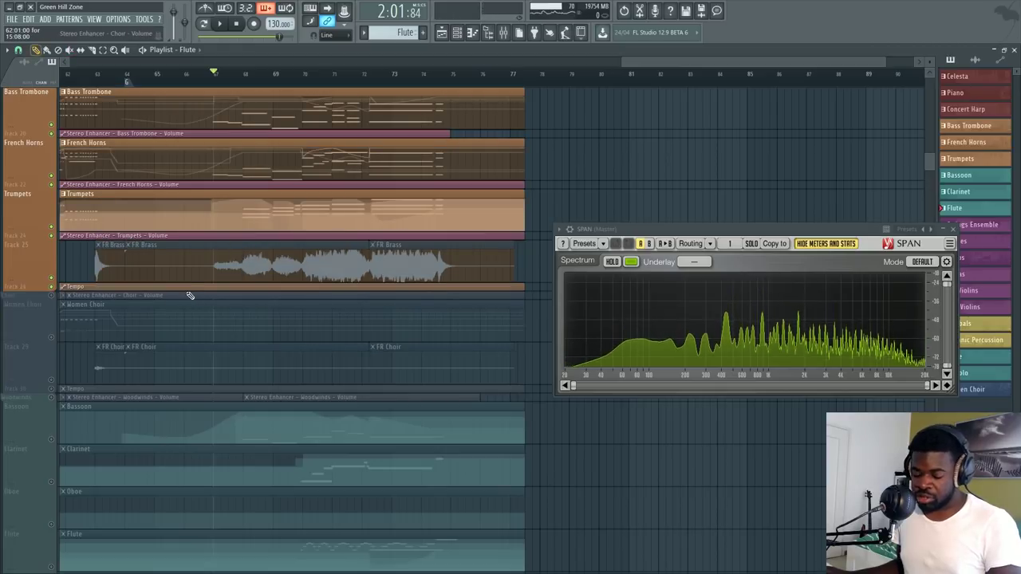
scroll(189, 296, "up", 1)
left_click(52, 271)
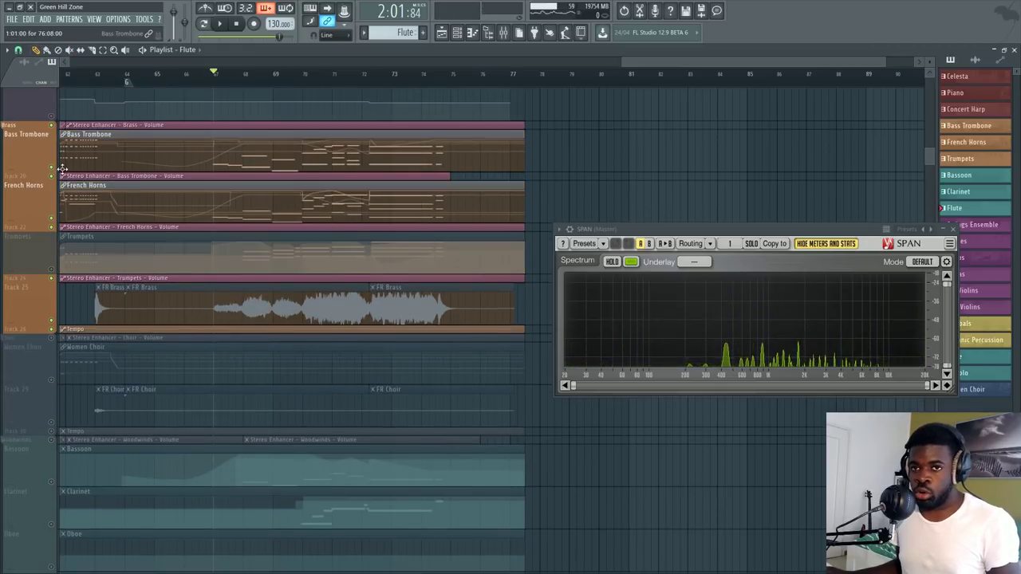
left_click(52, 171)
scroll(160, 136, "down", 1)
scroll(200, 114, "up", 1)
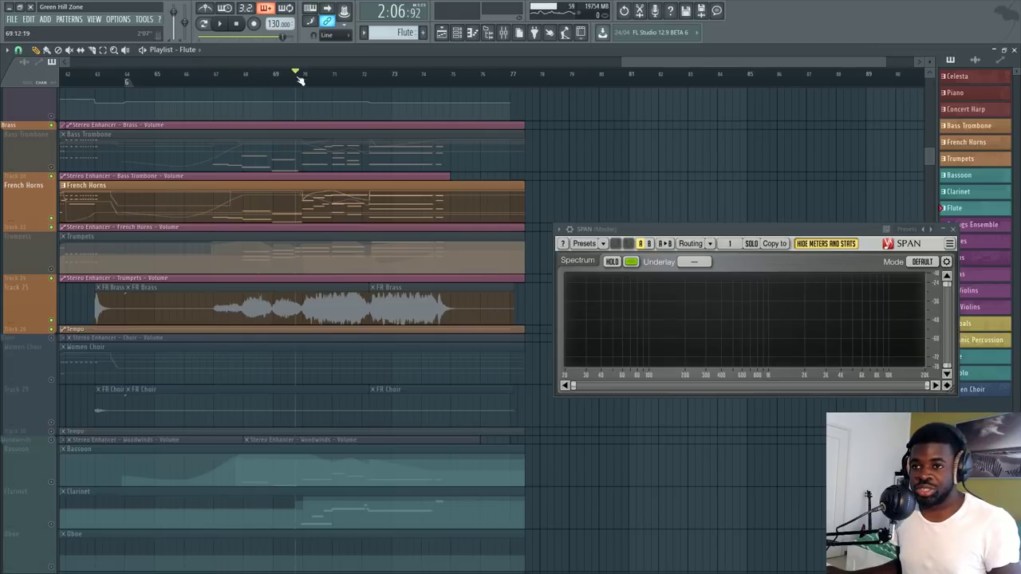
Open the French Horns notes, play them from about bar 70, stop playback and return to the playlist.
double_click(267, 214)
key("space")
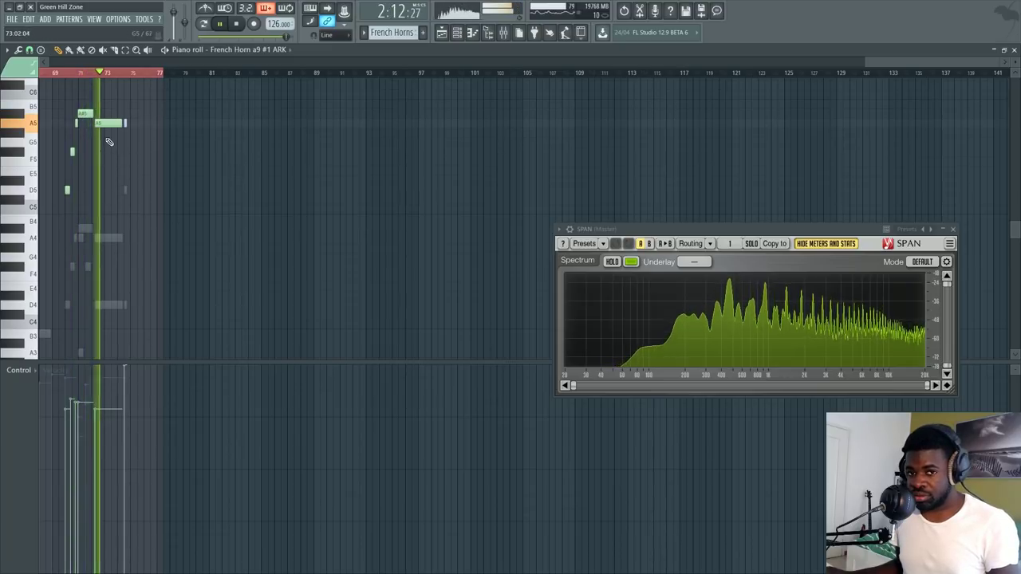
key("space")
key("F5")
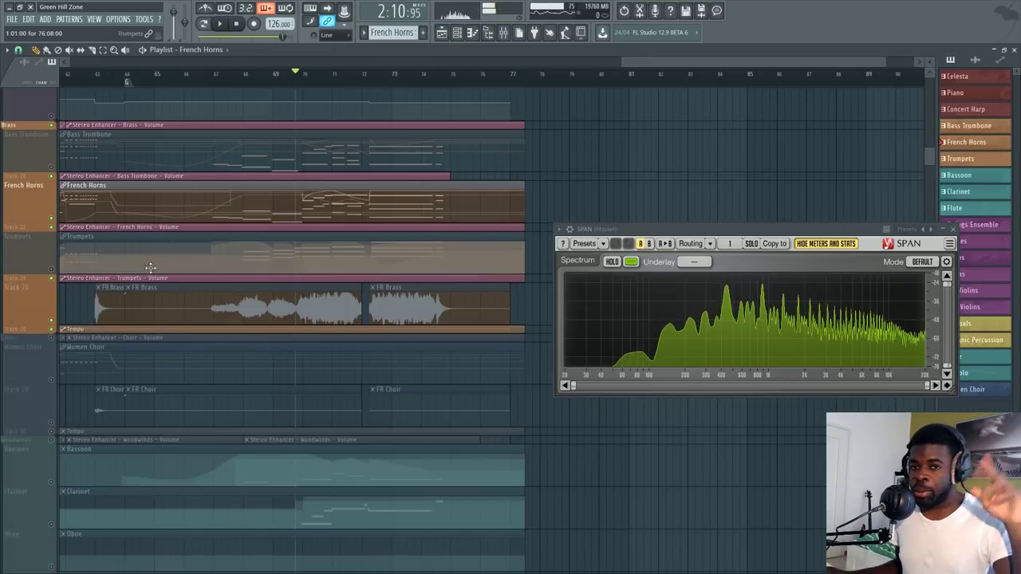
Solo the Strings group and play it from about bar 70 to check its sound and frequency range.
scroll(56, 223, "up", 5)
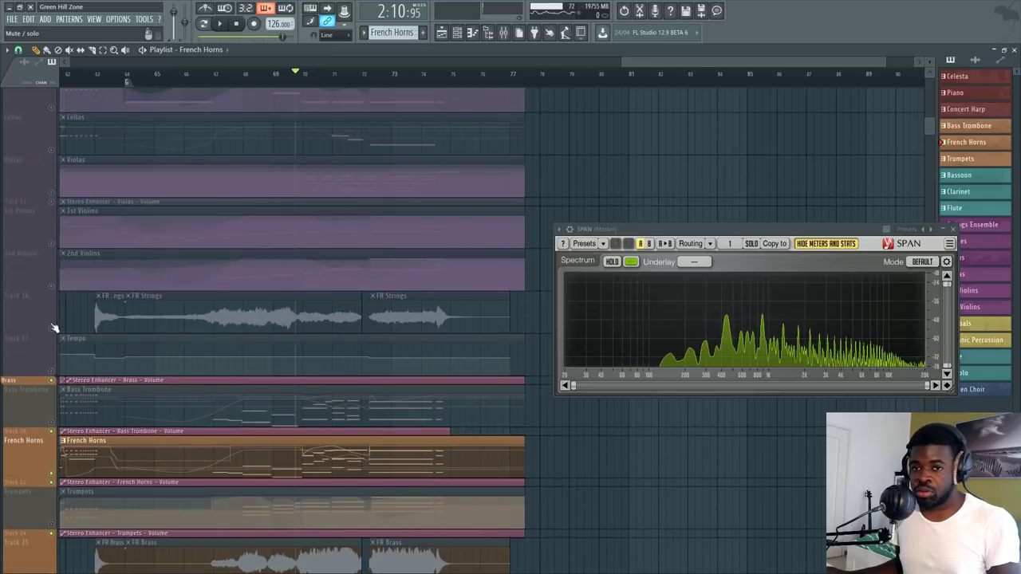
scroll(273, 337, "up", 3)
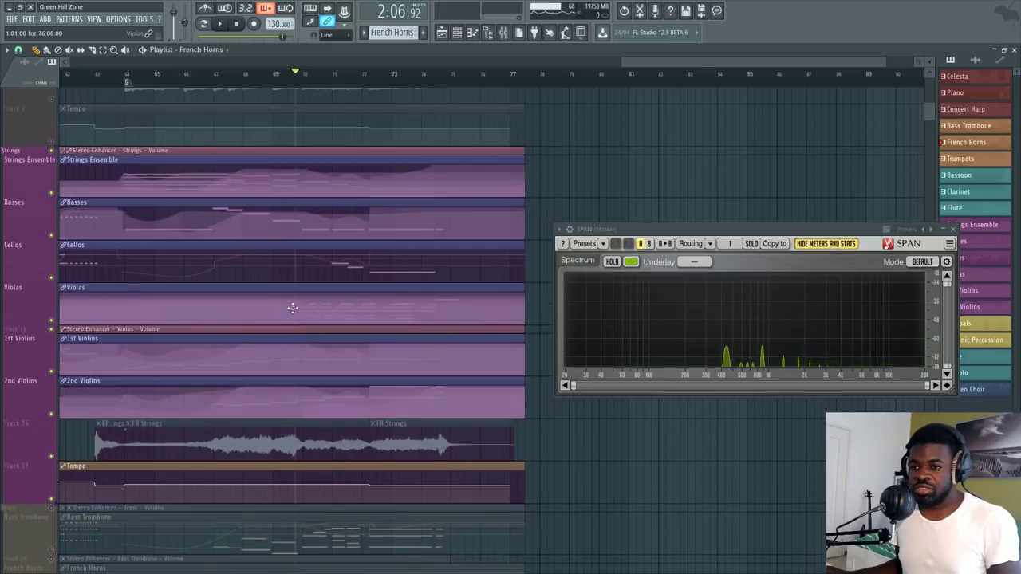
scroll(292, 308, "down", 1)
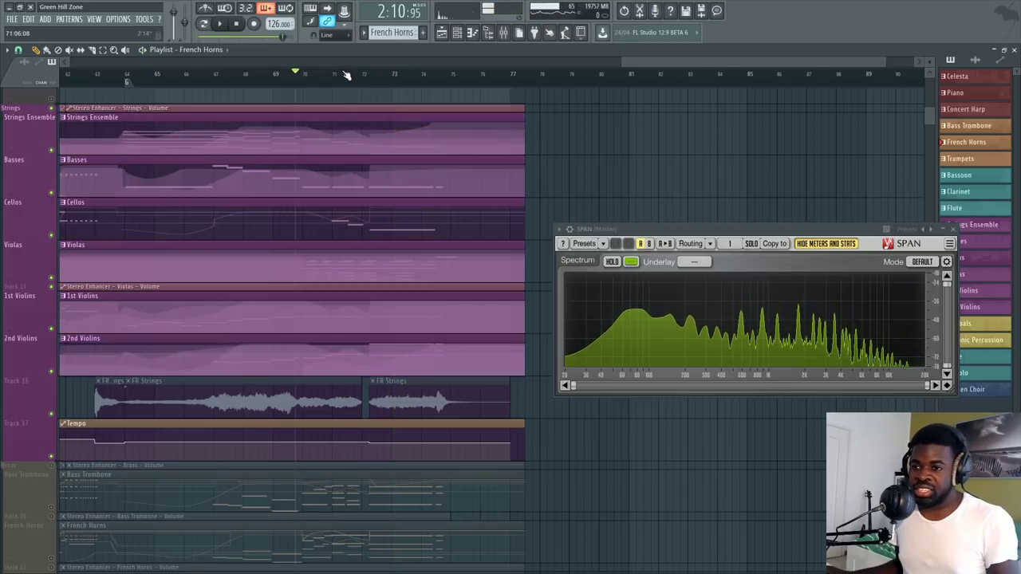
scroll(346, 75, "up", 2)
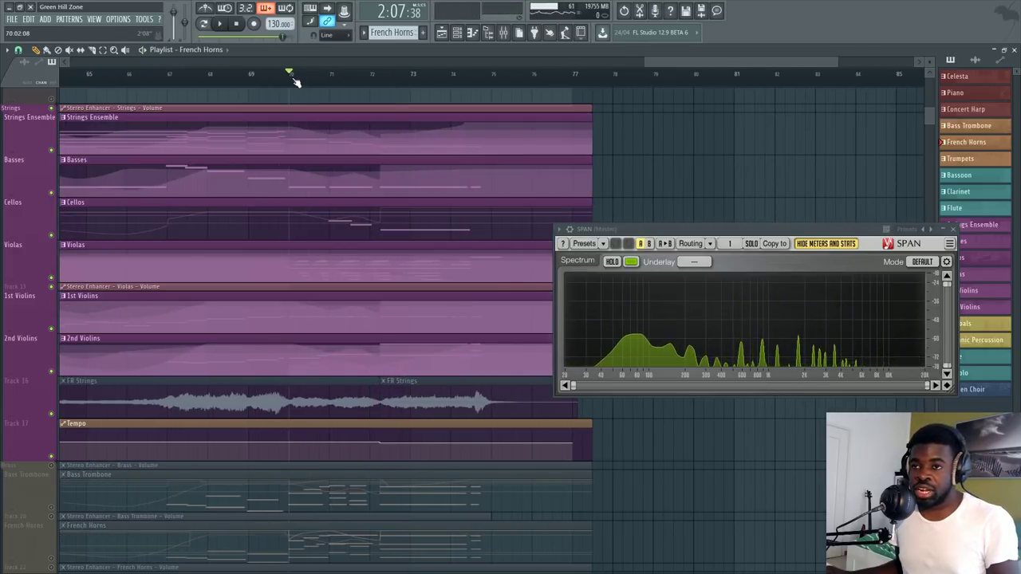
scroll(294, 80, "down", 2)
Solo the Brass group and toggle its French Horns track.
scroll(279, 232, "down", 10)
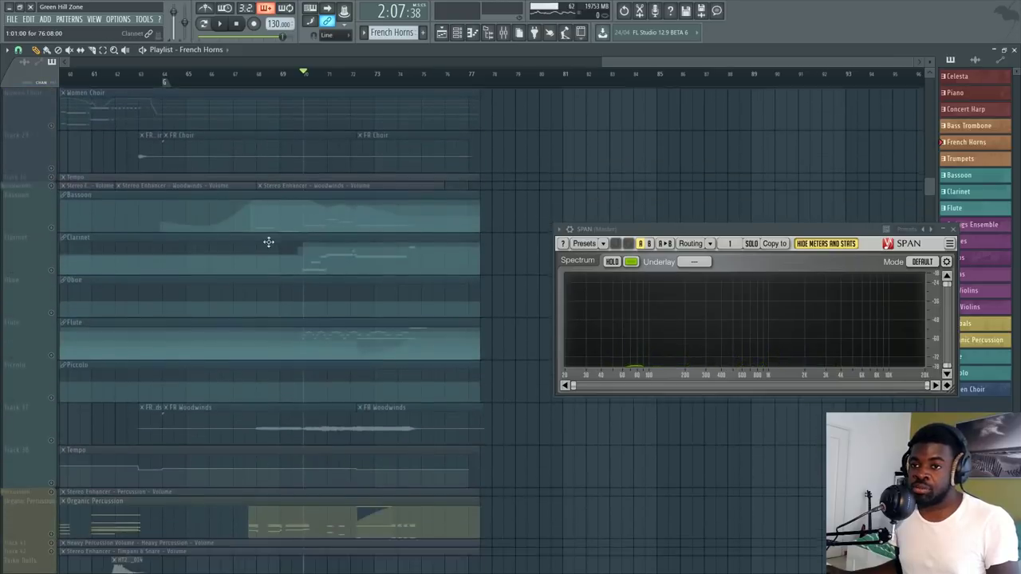
scroll(255, 247, "up", 5)
left_click(53, 272)
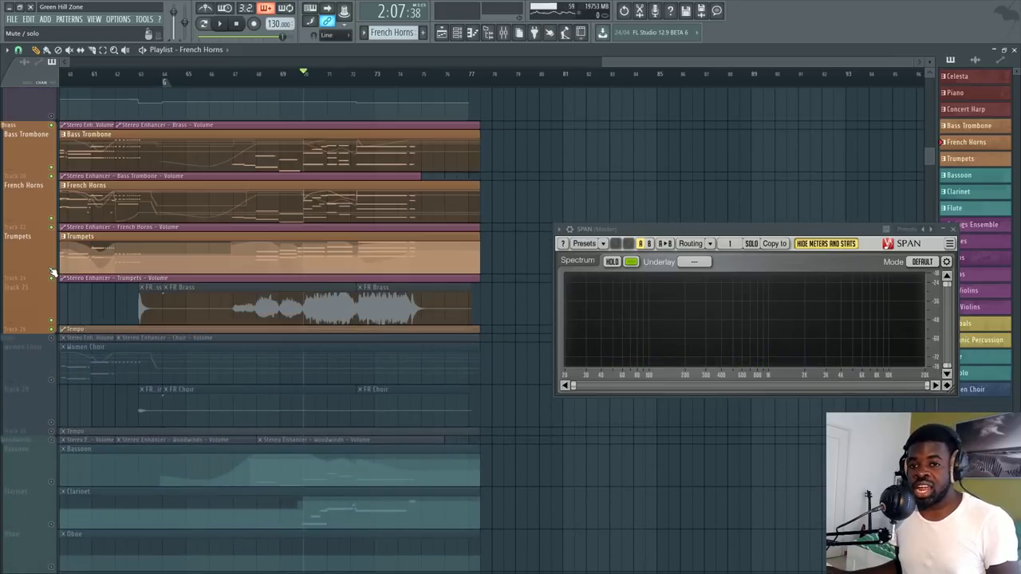
left_click(53, 221)
Solo the Woodwinds group and mute its Flute and Bassoon tracks to isolate the Clarinet.
scroll(371, 158, "down", 7)
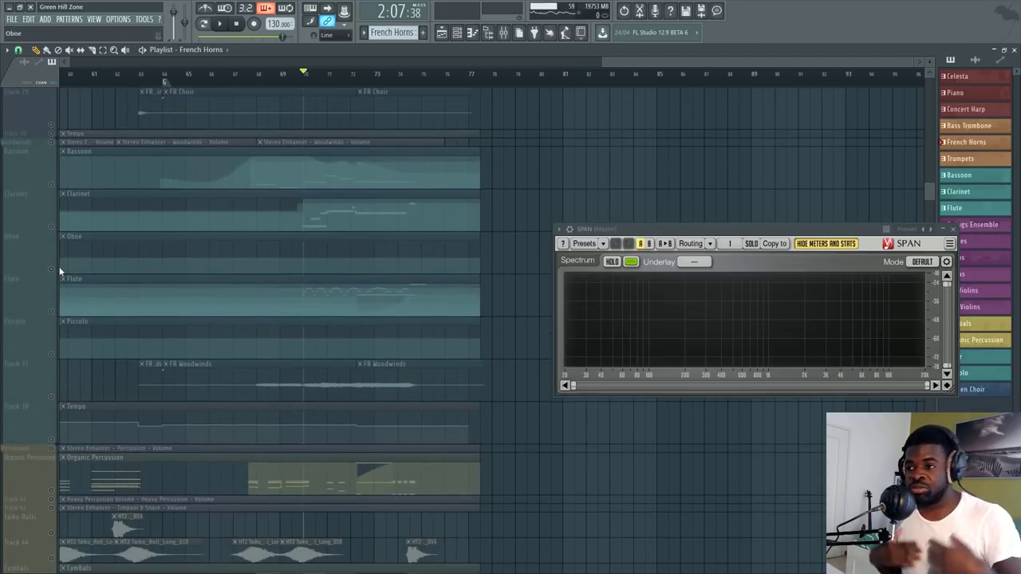
left_click(56, 227)
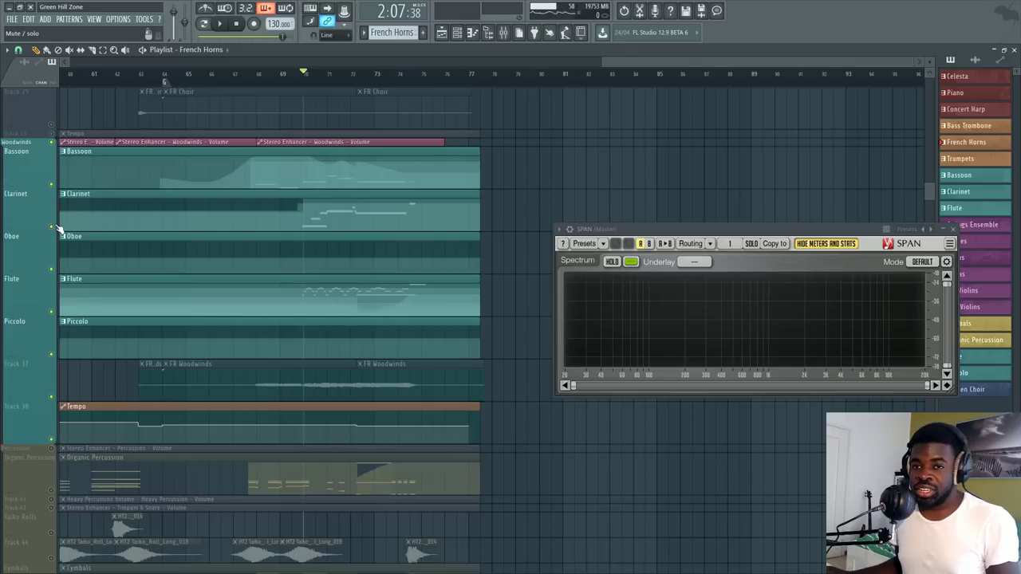
left_click(53, 311)
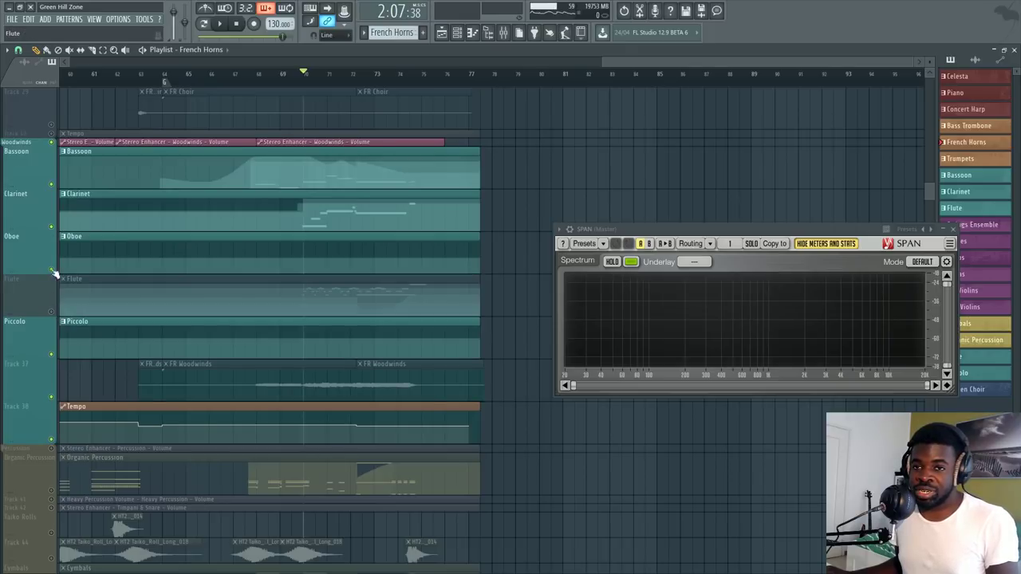
left_click(52, 187)
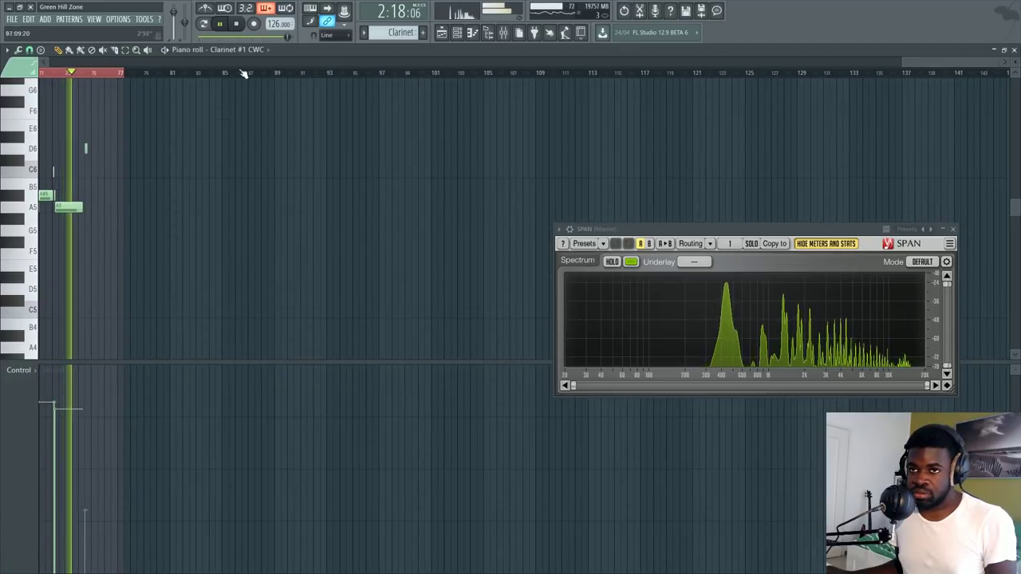
Review the Clarinet notes of the closing section in the piano roll, stop playback and return to the playlist.
left_click(87, 72)
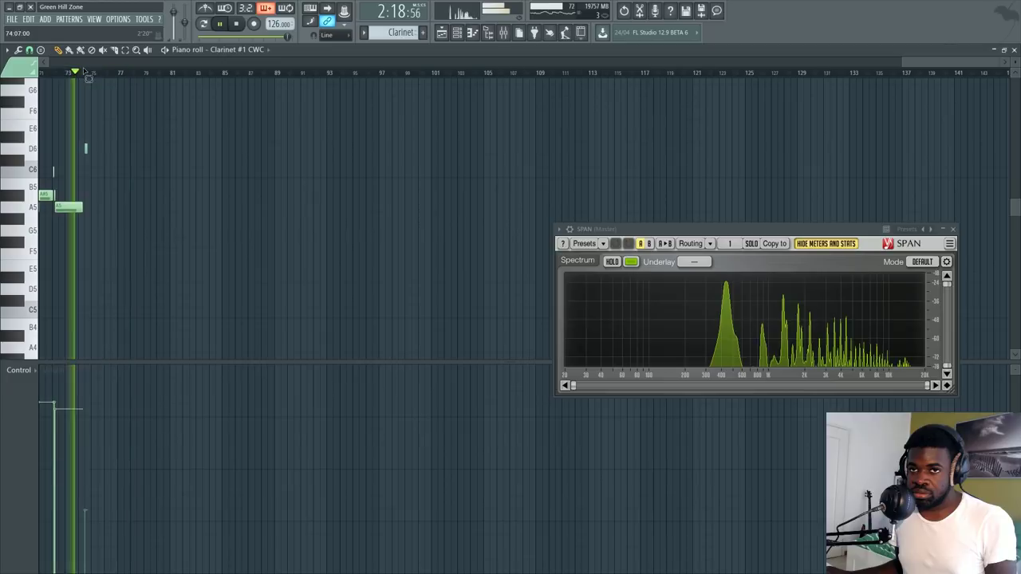
scroll(87, 72, "up", 3)
left_click_drag(477, 66, 674, 65)
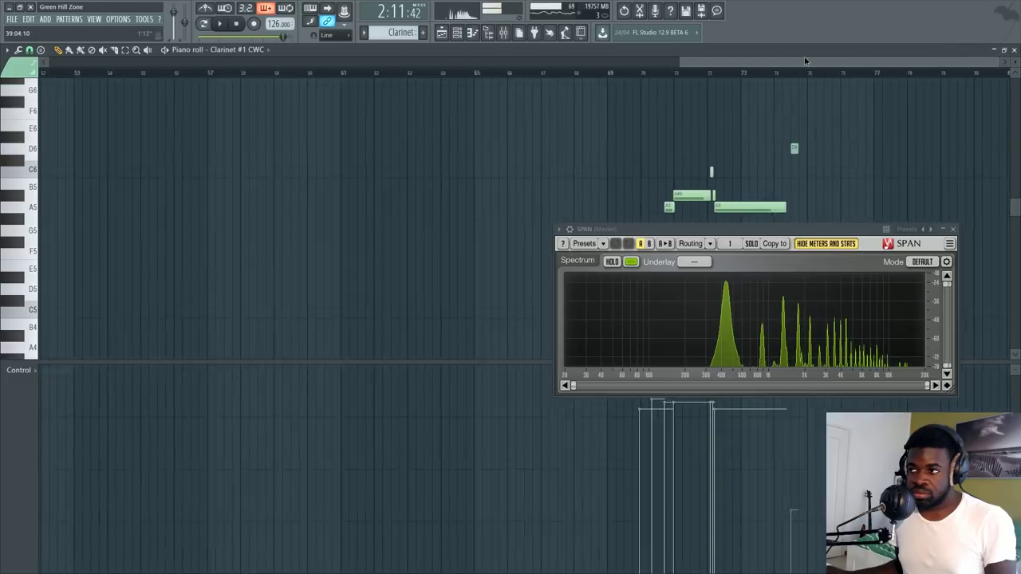
key("F5")
Activate the French Horns alongside the isolated Clarinet and start playing both from about bar 70.
scroll(209, 269, "up", 8)
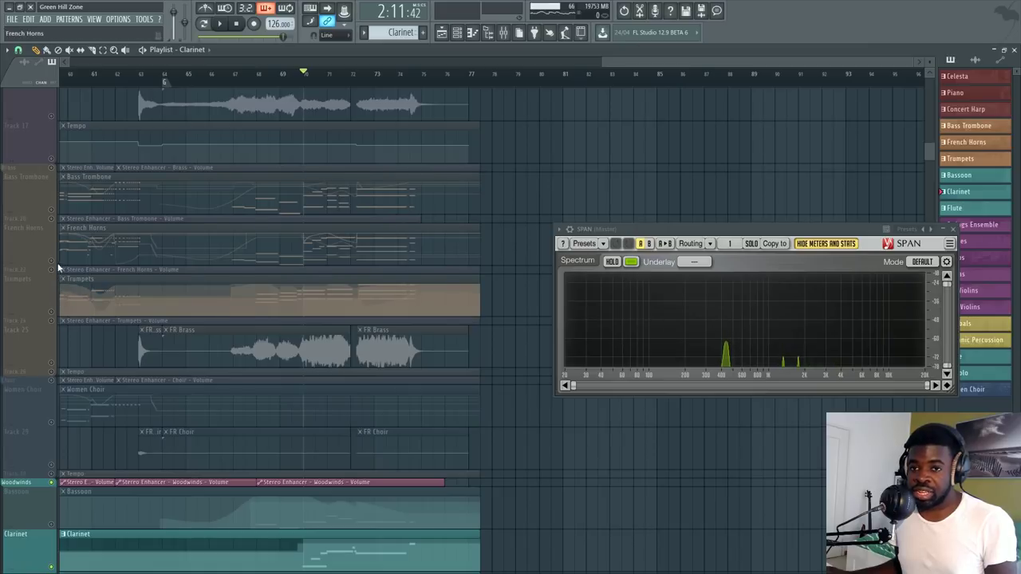
left_click(58, 266)
scroll(316, 391, "down", 4)
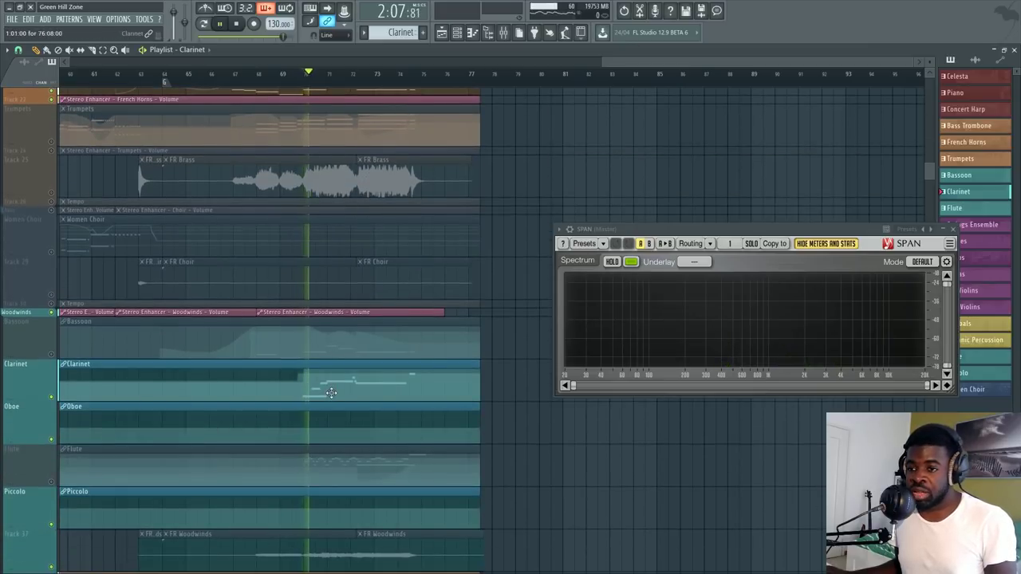
Follow the Clarinet notes in the piano roll during playback, stop, and examine the short high note at bar 72.
double_click(331, 393)
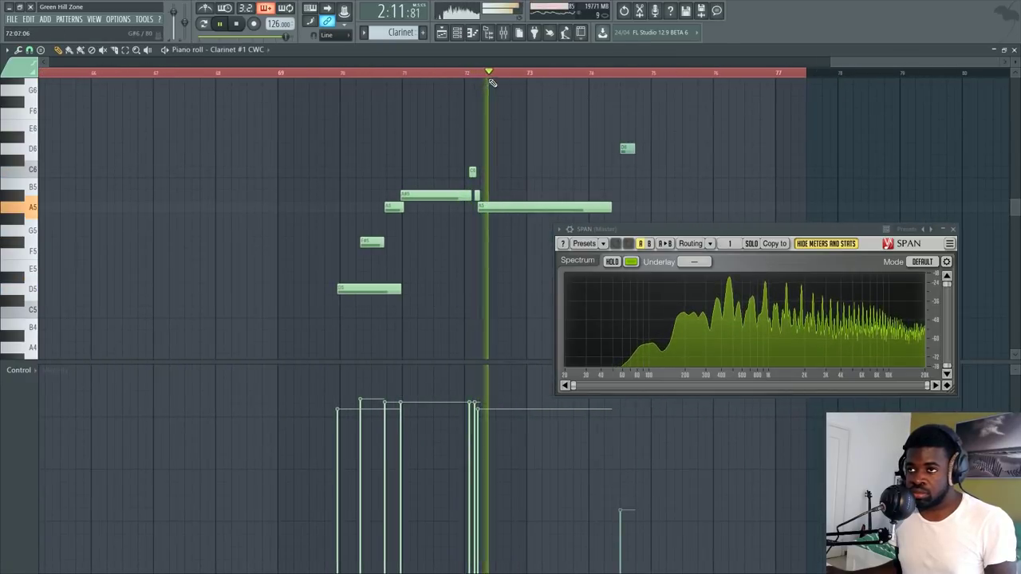
key("space")
scroll(501, 83, "up", 1)
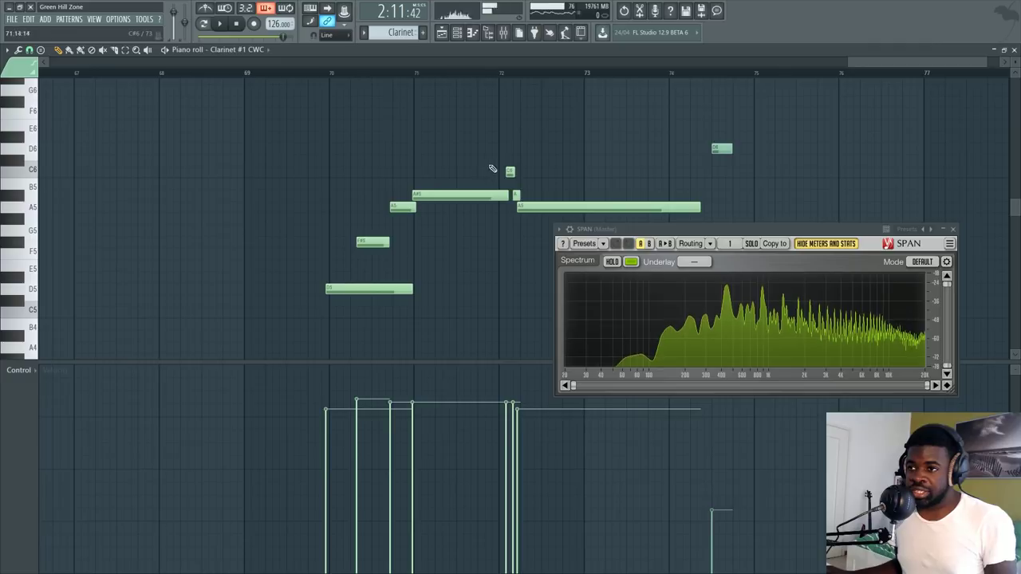
left_click(509, 172)
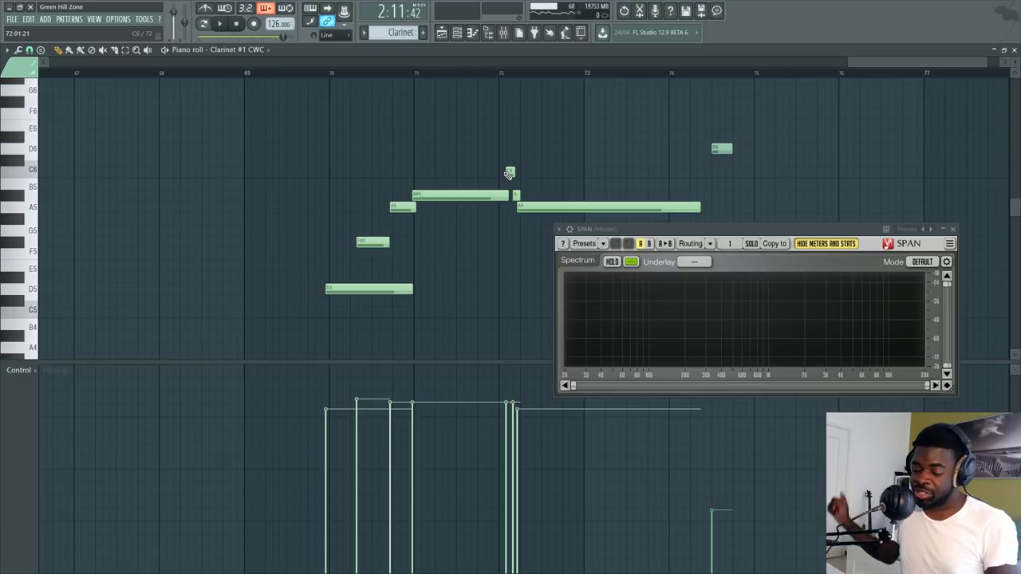
key("F5")
Compare the soloed Flute's closing section with the other woodwind parts, and reactivate all tracks.
scroll(283, 374, "down", 5)
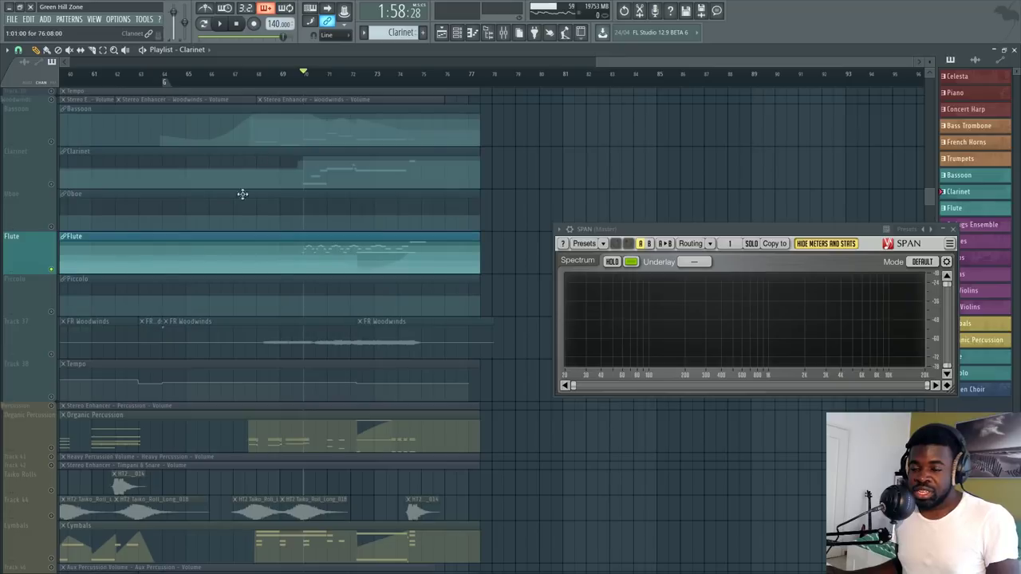
scroll(208, 271, "up", 5)
scroll(184, 378, "down", 6)
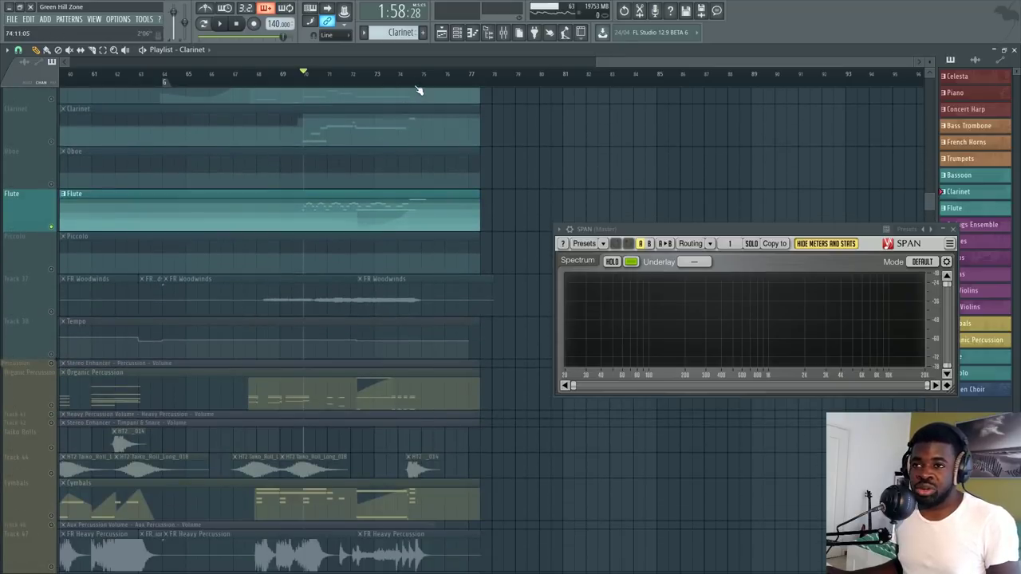
scroll(418, 88, "up", 3)
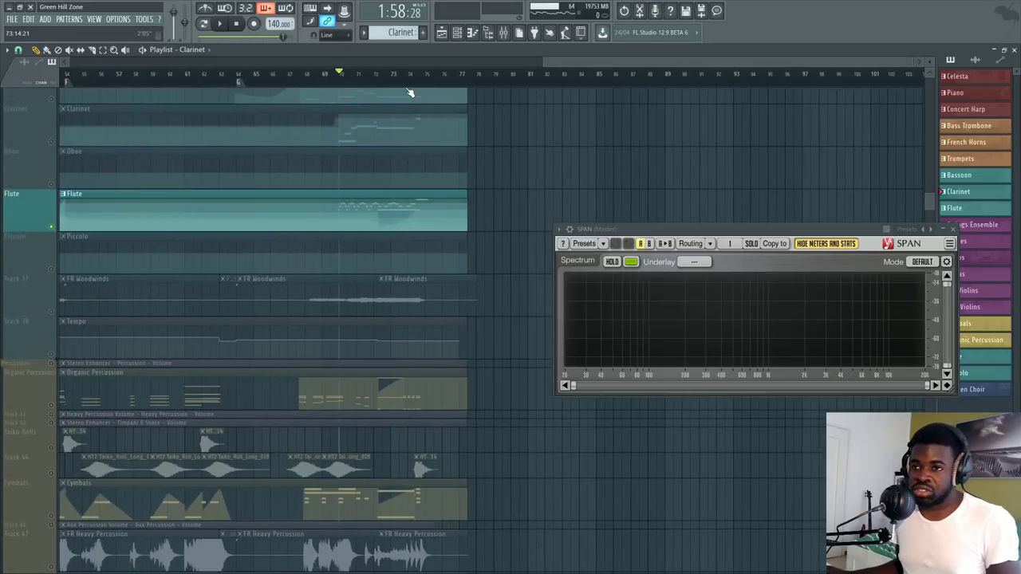
left_click_drag(637, 64, 649, 64)
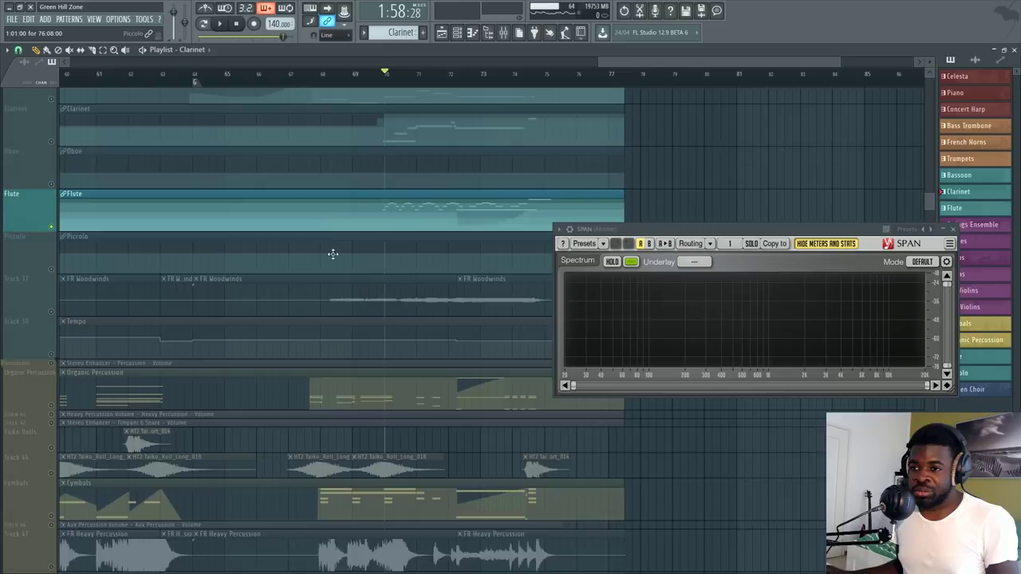
scroll(339, 283, "up", 5)
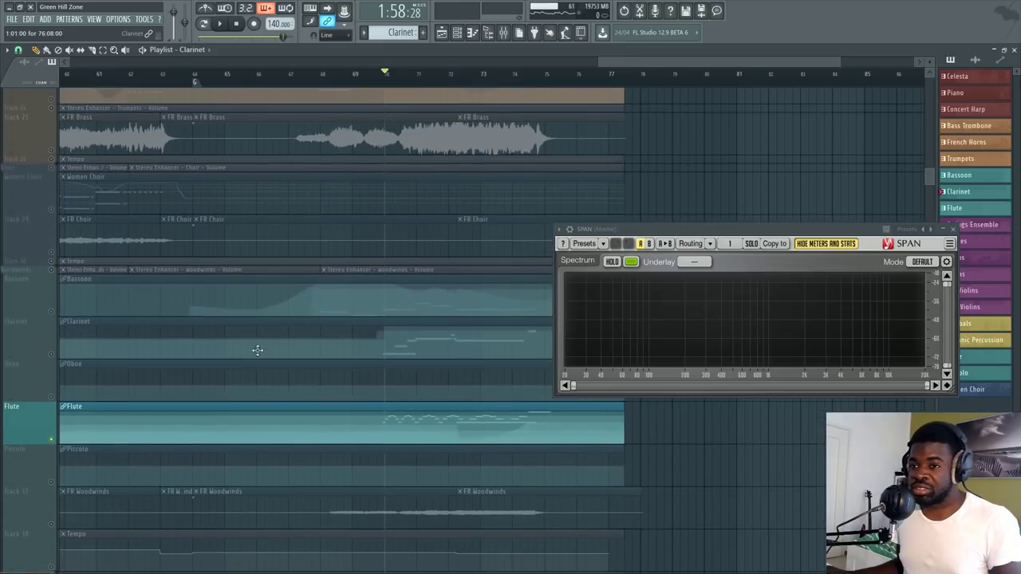
left_click(53, 441, "ctrl")
Place the playhead near bar 54 at marker F and play the full arrangement from there.
scroll(482, 82, "down", 4)
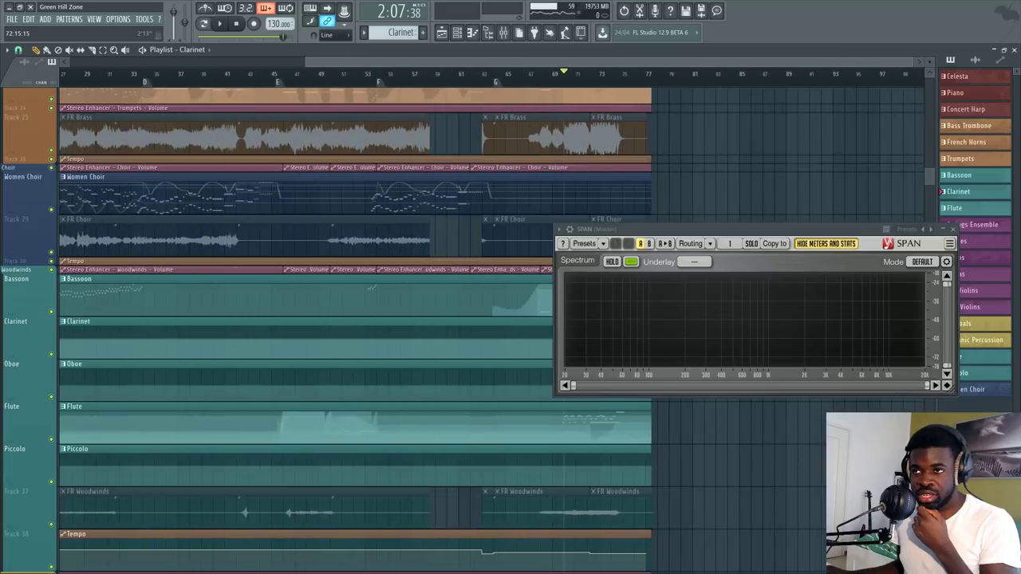
scroll(455, 149, "up", 1)
scroll(427, 157, "up", 7)
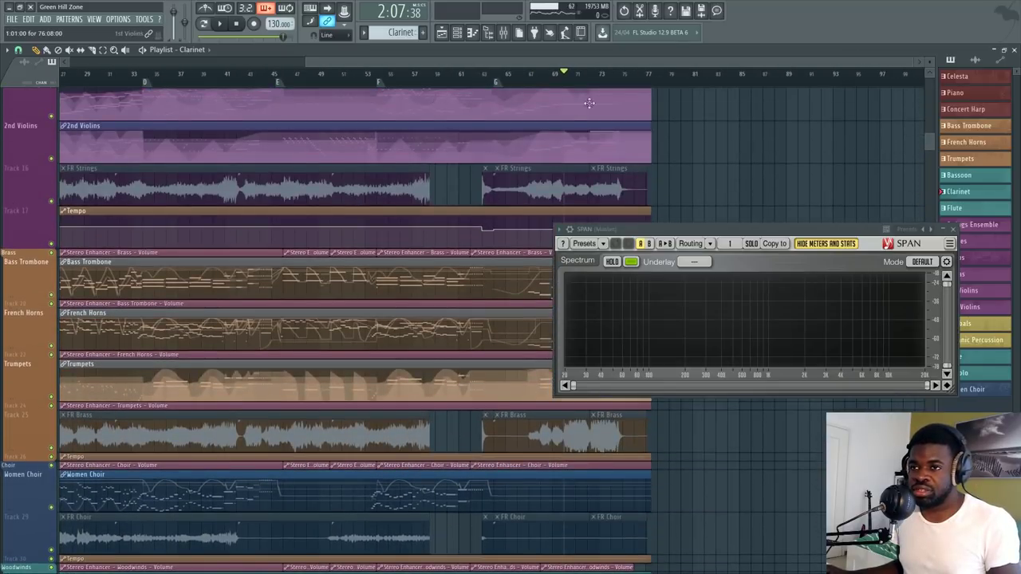
scroll(629, 87, "up", 2)
scroll(321, 171, "up", 4)
scroll(321, 170, "up", 7)
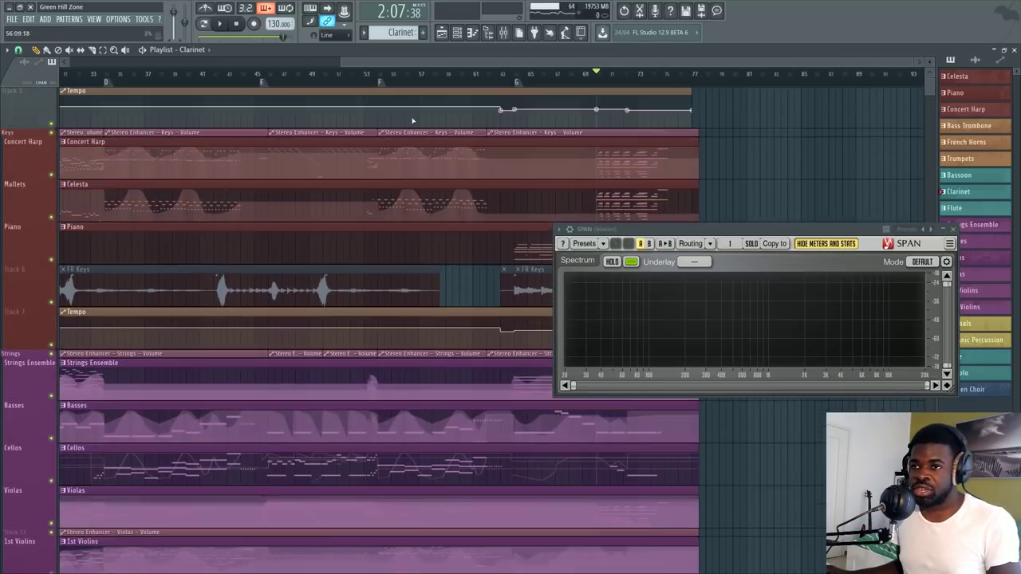
left_click(391, 78)
scroll(413, 83, "up", 3)
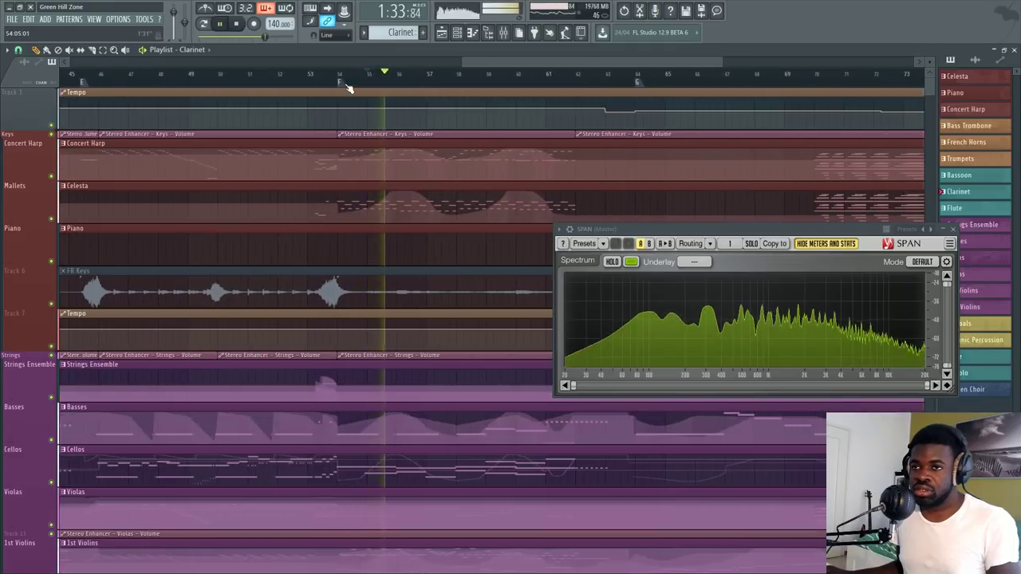
key("space")
Return the playhead to bar 54, mute the Keys and Strings instrument clips, and unmute the FR Keys audio clip.
left_click(345, 78)
key("t")
left_click_drag(344, 146, 351, 547)
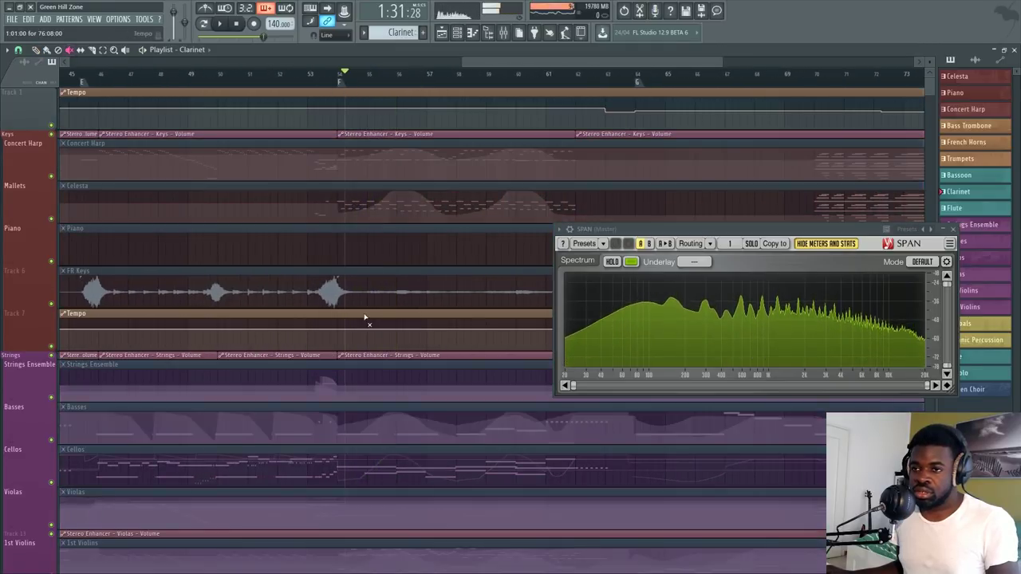
left_click(353, 292)
Play the arrangement around bar 54 with the rendered FR audio clips in place of the instrument clips, and stop playback.
key("space")
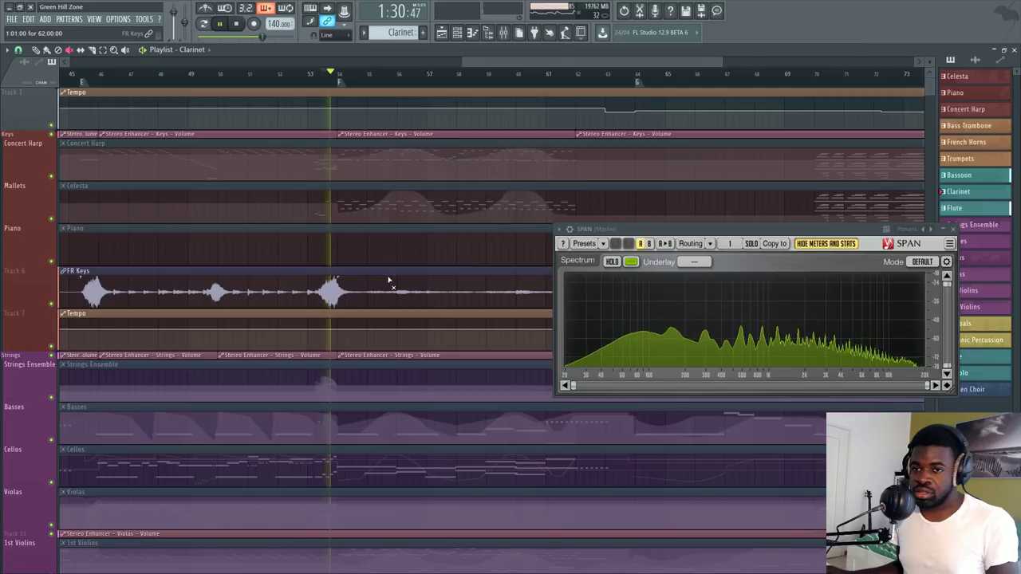
scroll(386, 281, "down", 2)
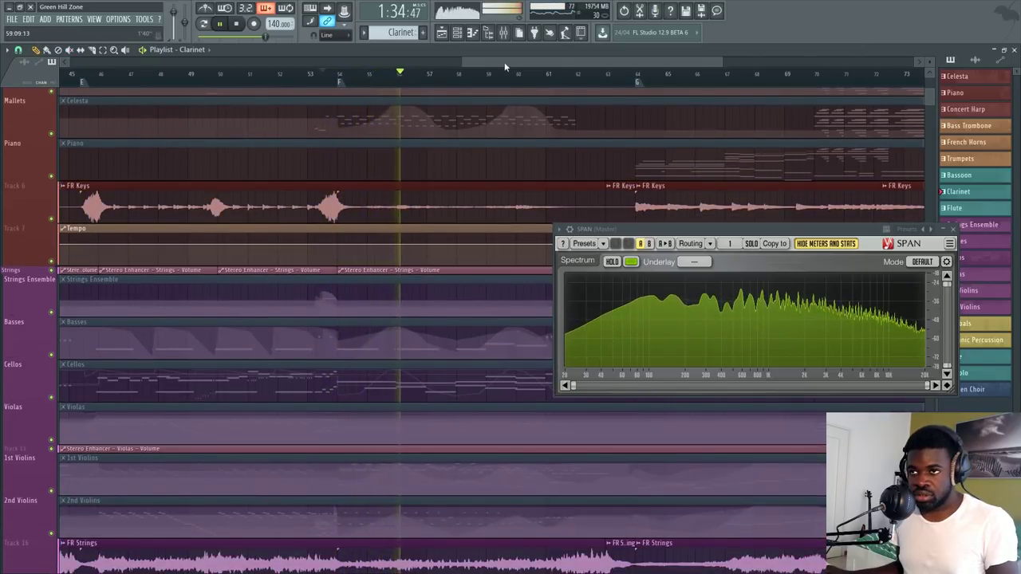
scroll(500, 61, "right", 1)
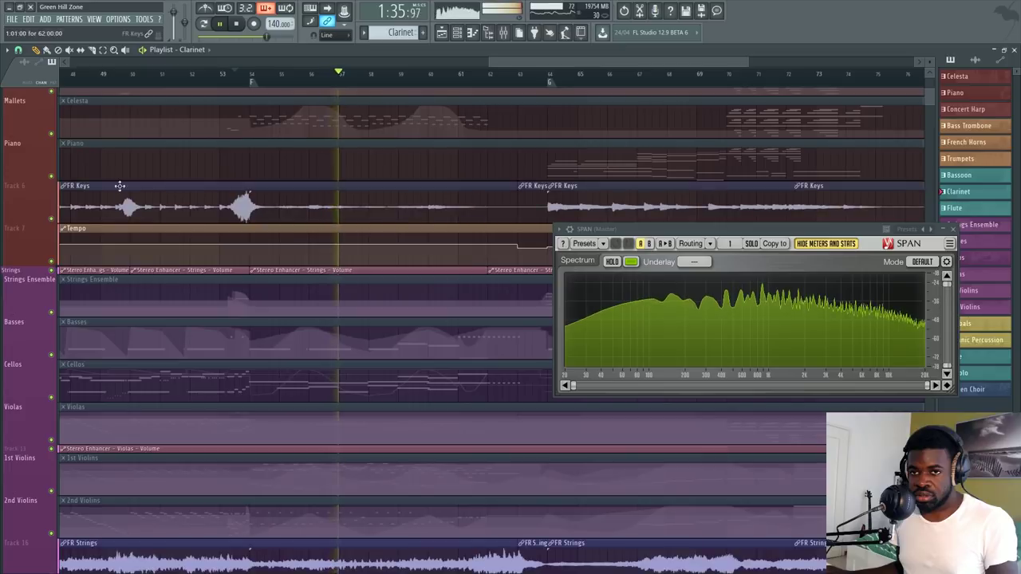
key("space")
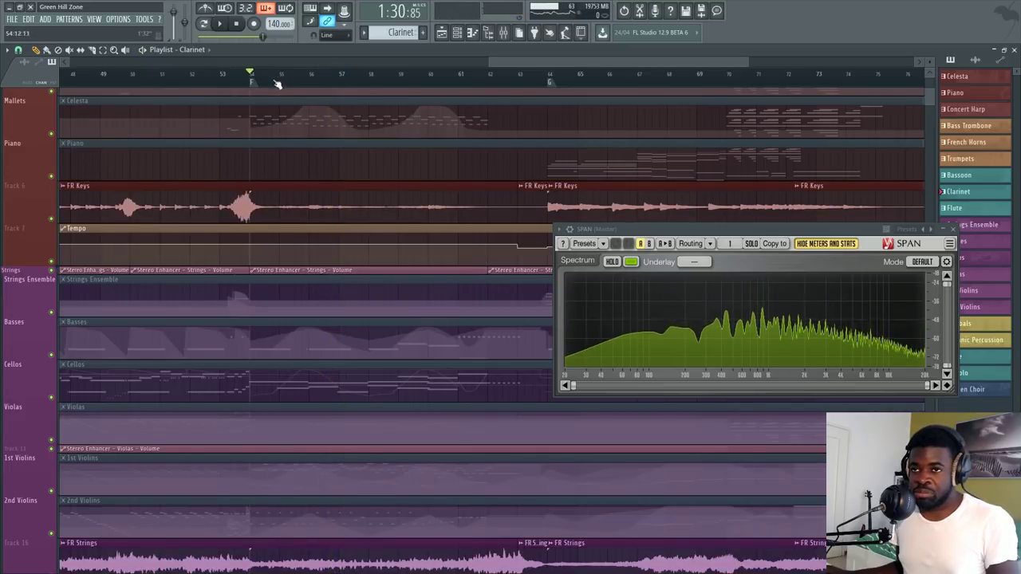
View the Celesta notes in the piano roll and return to the playlist.
double_click(296, 107)
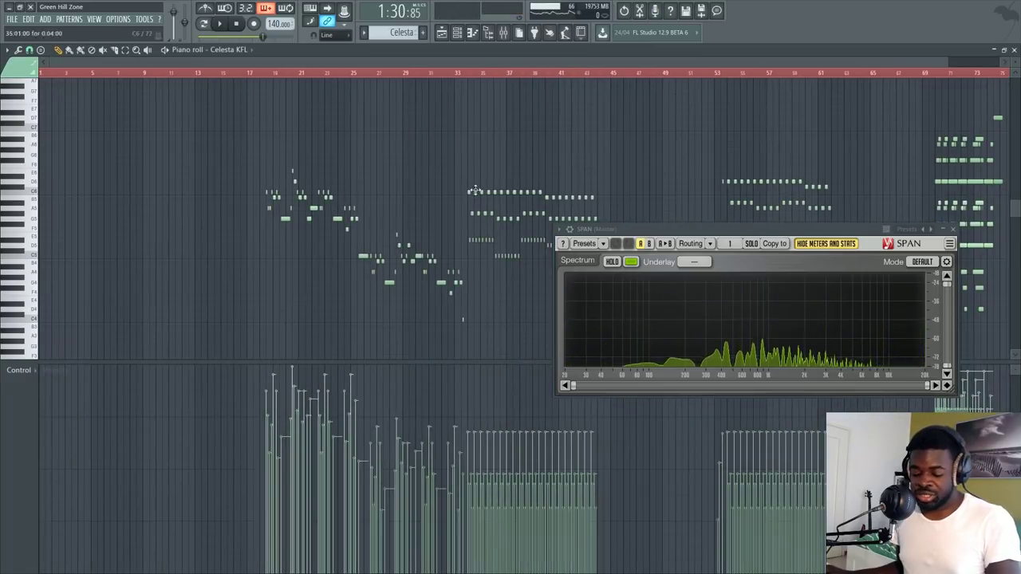
key("F5")
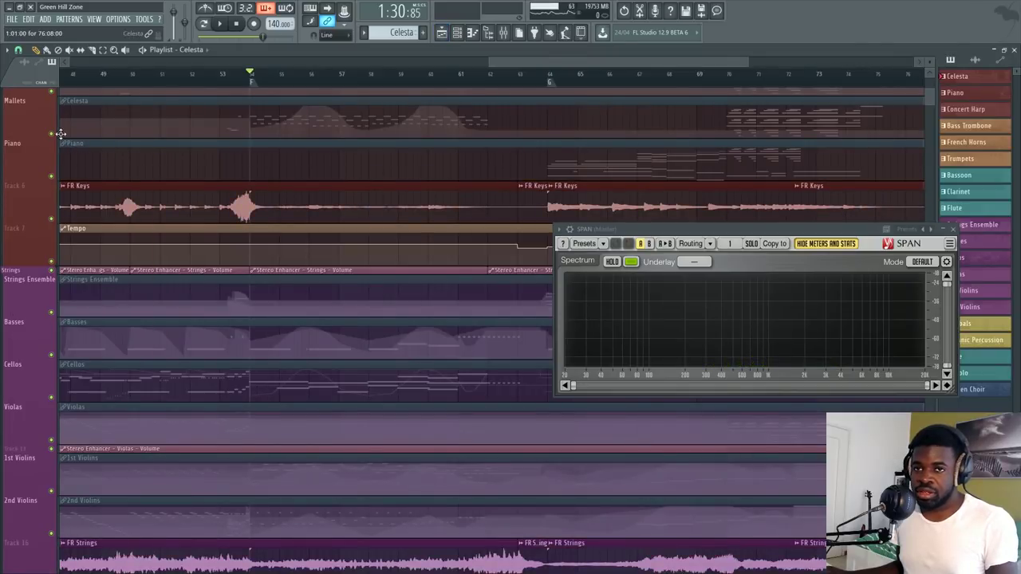
Solo the Keys group, swap the FR Keys audio for its Celesta and Piano instrument clips, and play from bar 54.
right_click(51, 134)
left_click(52, 135)
key("t")
left_click(300, 198)
key("space")
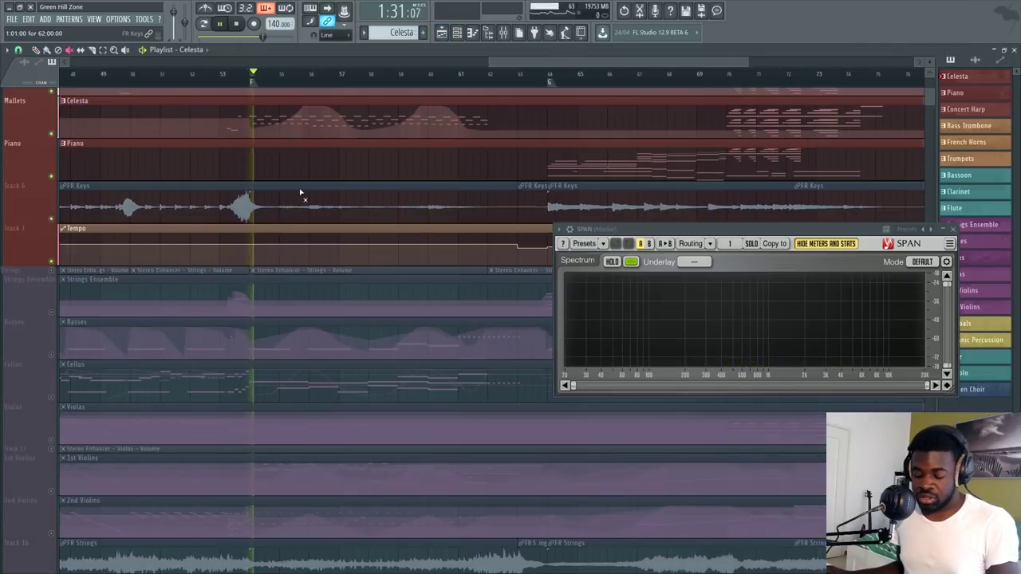
Examine the Celesta notes from bar 54 onward in the piano roll during soloed playback, and return to the playlist.
key("p")
double_click(294, 120)
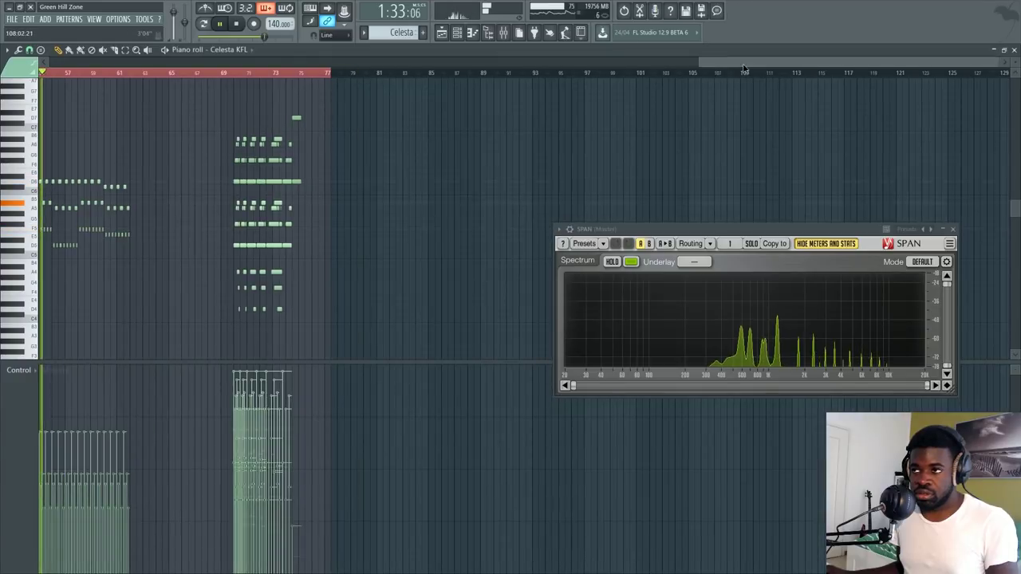
left_click_drag(744, 66, 674, 65)
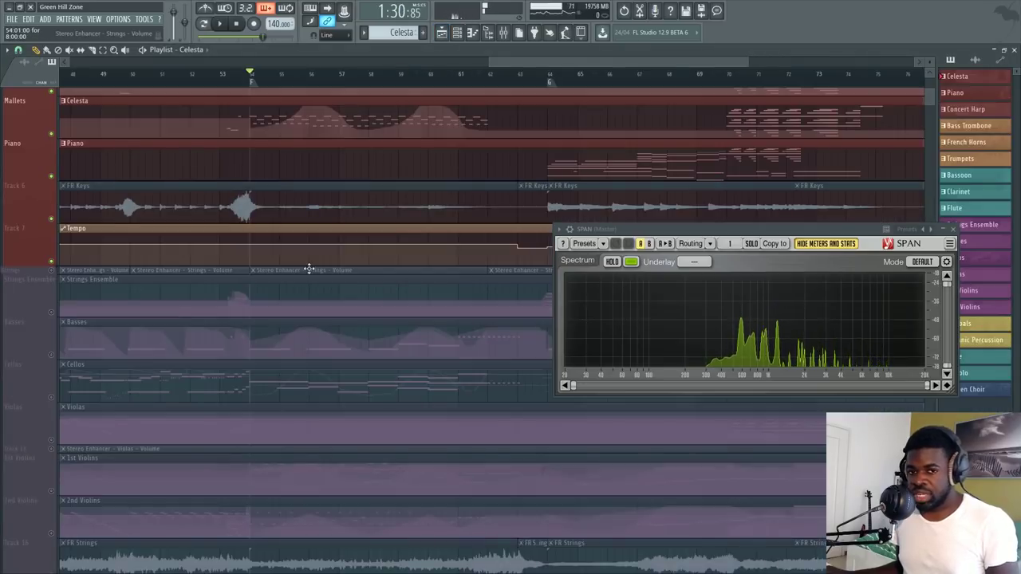
End the Keys group solo so all playlist tracks are active, and place the playhead near bar 72.
scroll(303, 279, "down", 2)
scroll(311, 254, "down", 4)
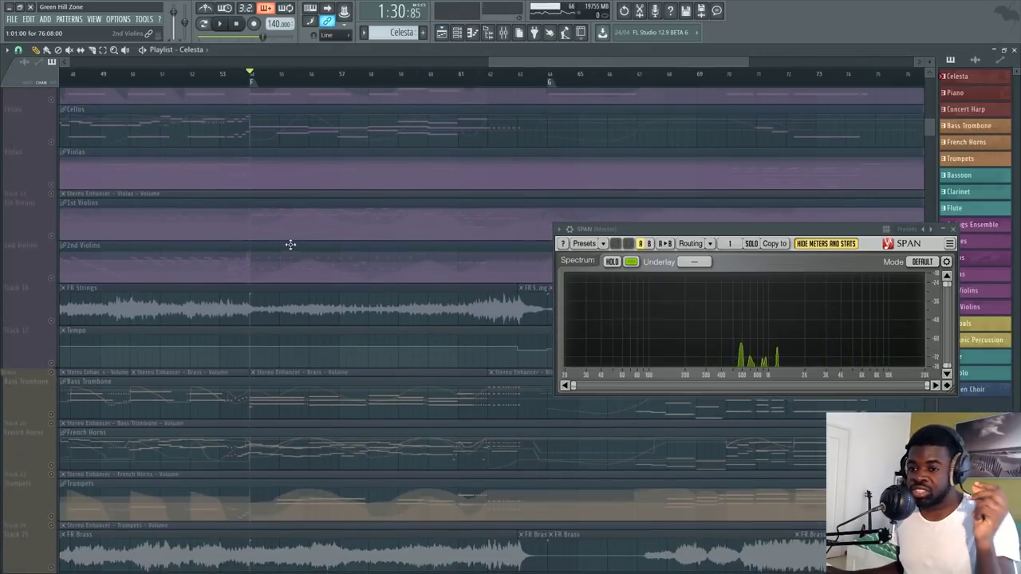
scroll(518, 69, "down", 3)
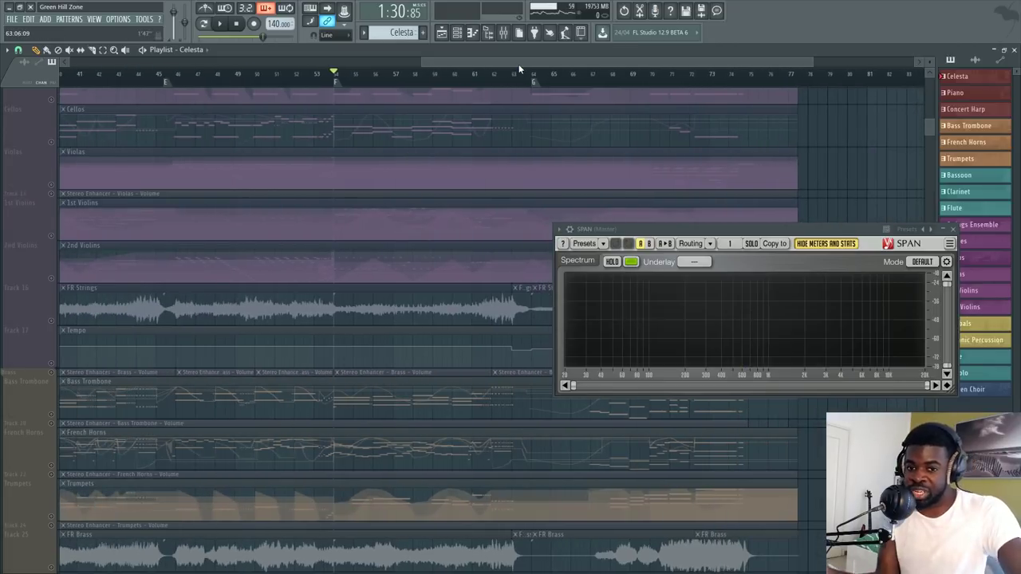
left_click_drag(532, 62, 647, 81)
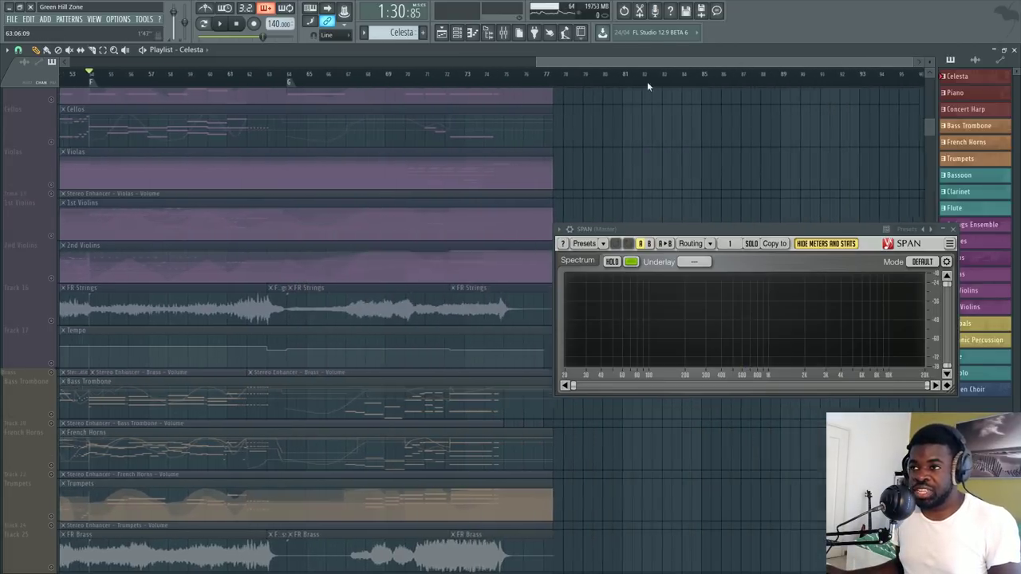
scroll(177, 391, "down", 5)
scroll(177, 391, "down", 4)
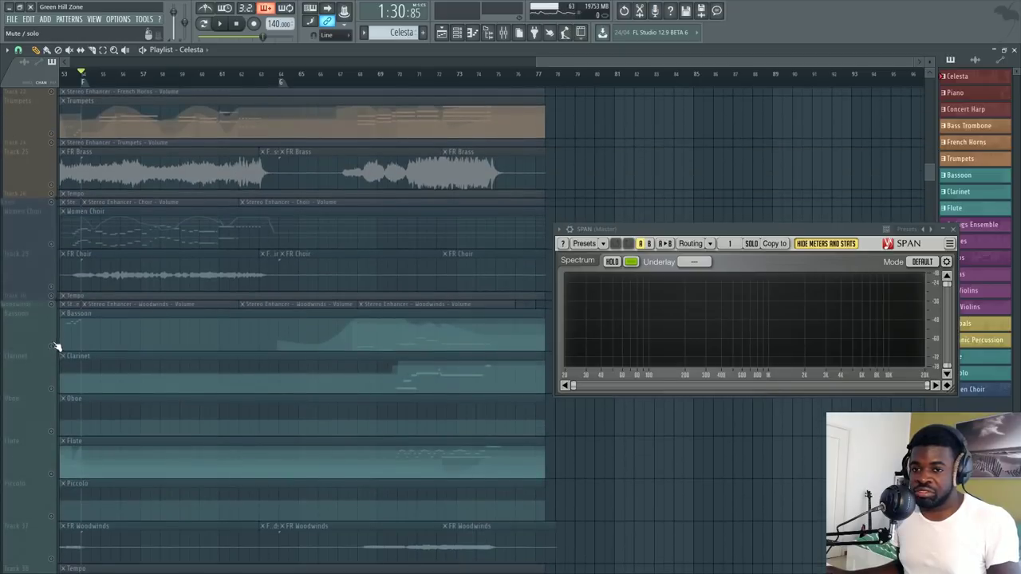
left_click(55, 346)
left_click(447, 75)
scroll(484, 183, "down", 3)
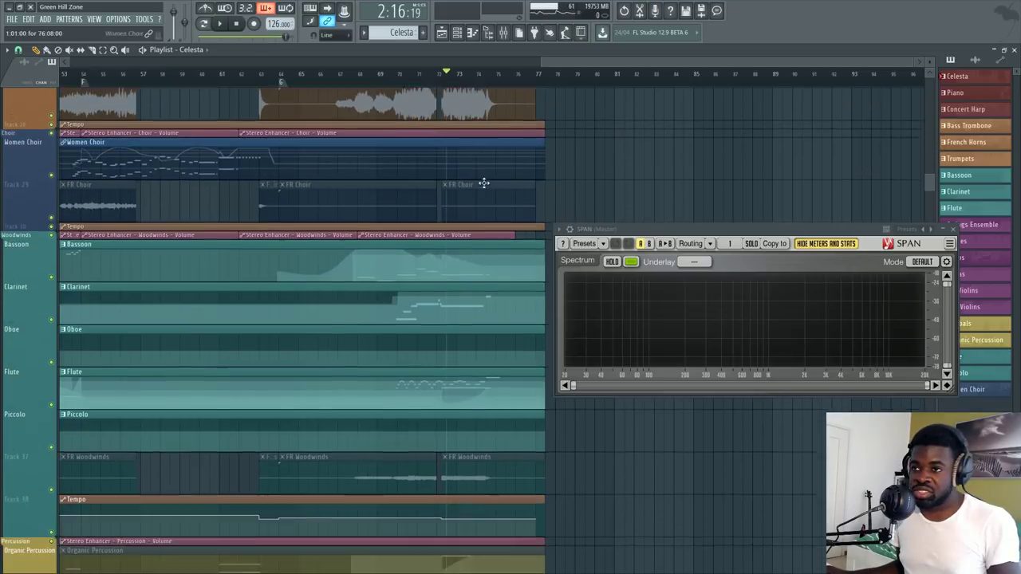
Mute the Women Choir instrument clip, unmute the FR Choir audio clips, and place the playhead near bar 71.
scroll(451, 159, "up", 3)
key("t")
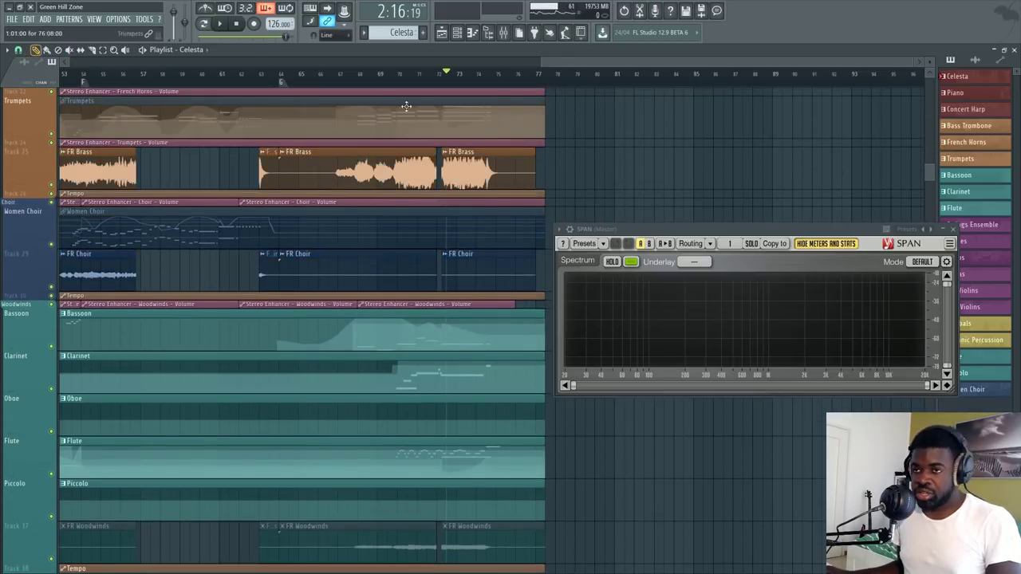
left_click(391, 75)
key("ctrl+d")
scroll(430, 82, "up", 1)
left_click(426, 80)
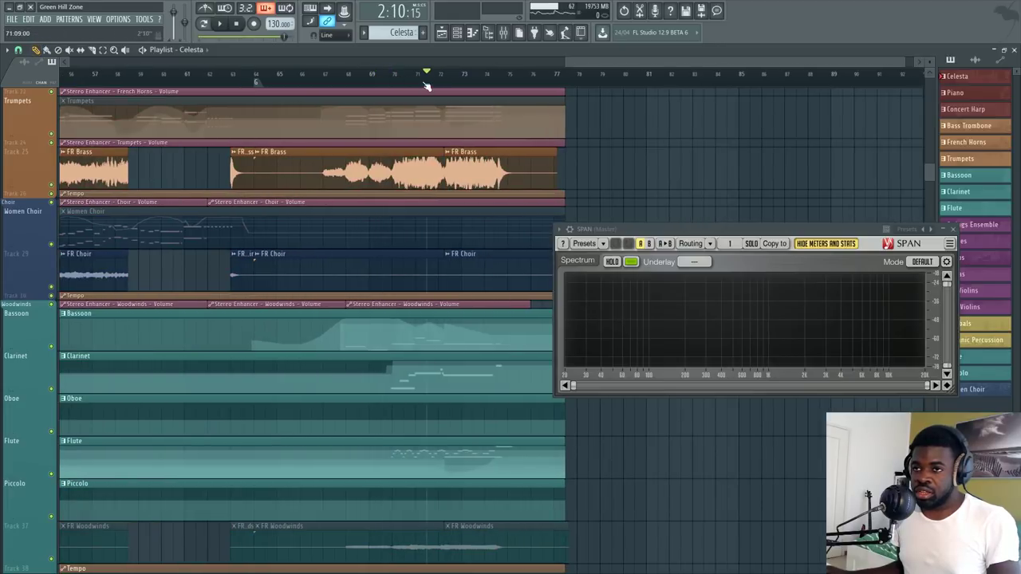
Solo the Keys group in the playlist.
scroll(426, 205, "up", 8)
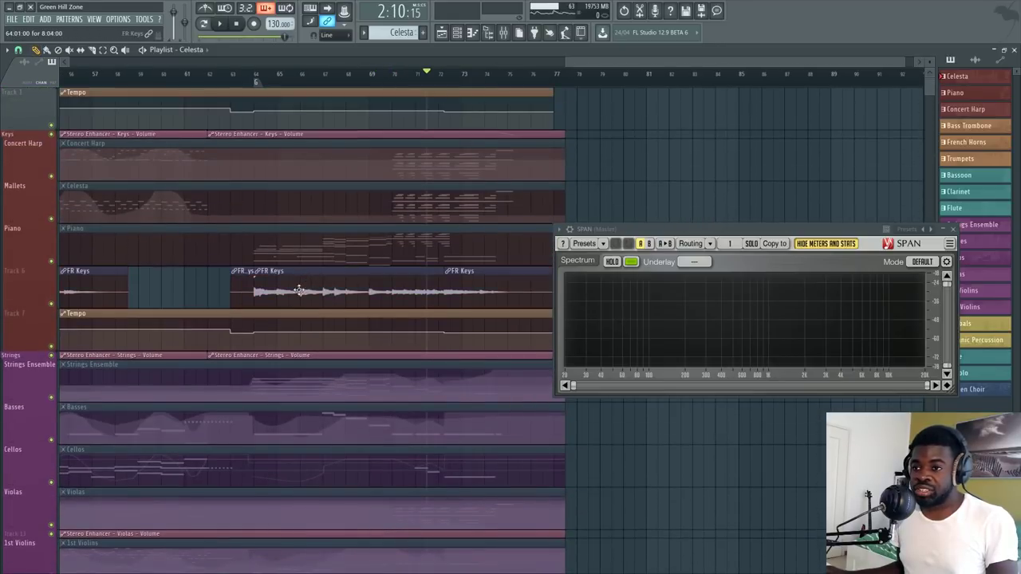
right_click(52, 303)
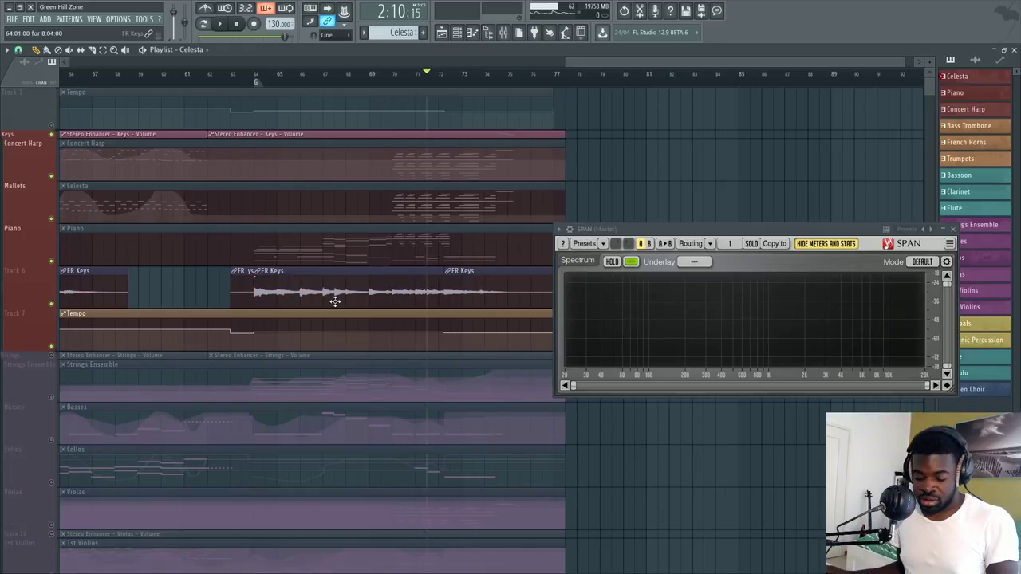
scroll(371, 330, "down", 8)
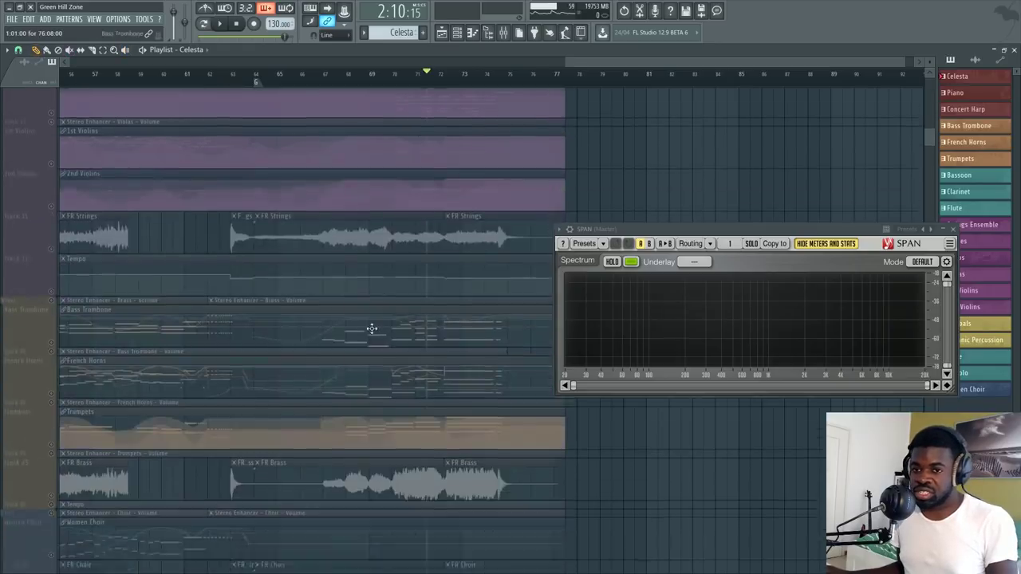
Solo the Woodwinds group, mute its Clarinet and Bassoon tracks, and start playback from about bar 69.
scroll(228, 325, "down", 3)
right_click(52, 220)
scroll(289, 148, "up", 2)
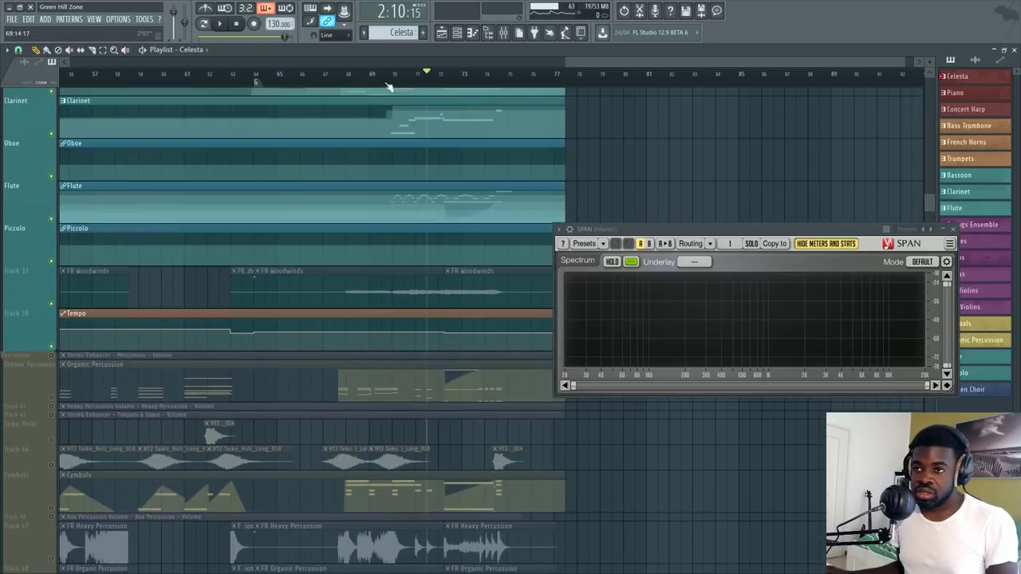
left_click(51, 134)
scroll(53, 136, "up", 1)
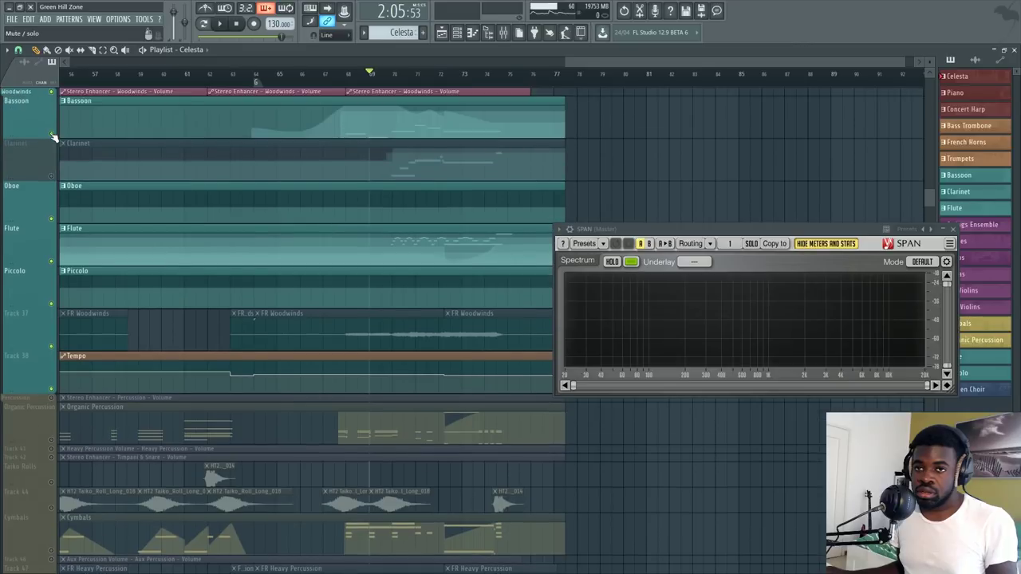
key("space")
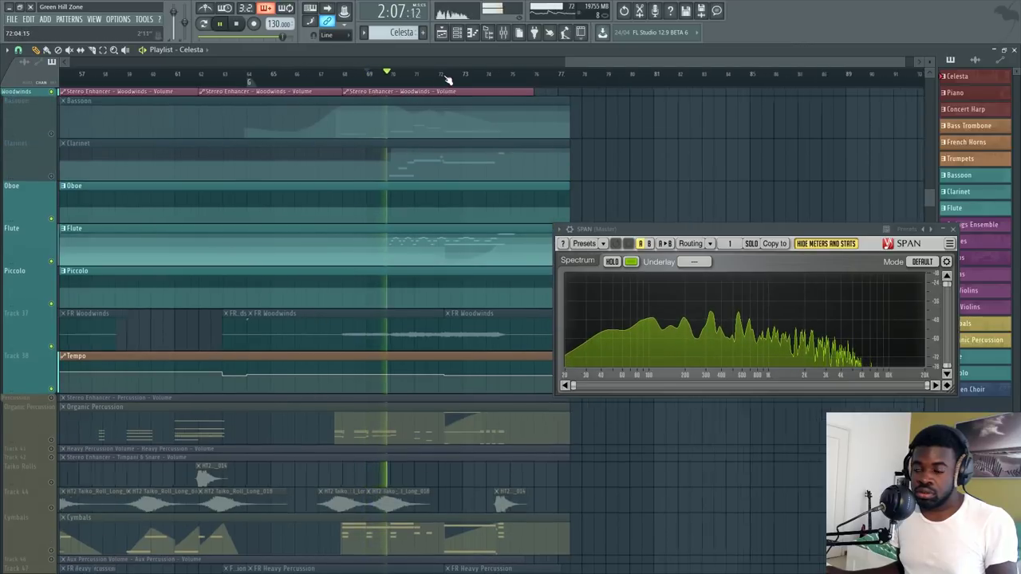
Examine the Flute #1 CWC notes around bars 70 to 75 in the piano roll during playback, and stop playback.
double_click(258, 278)
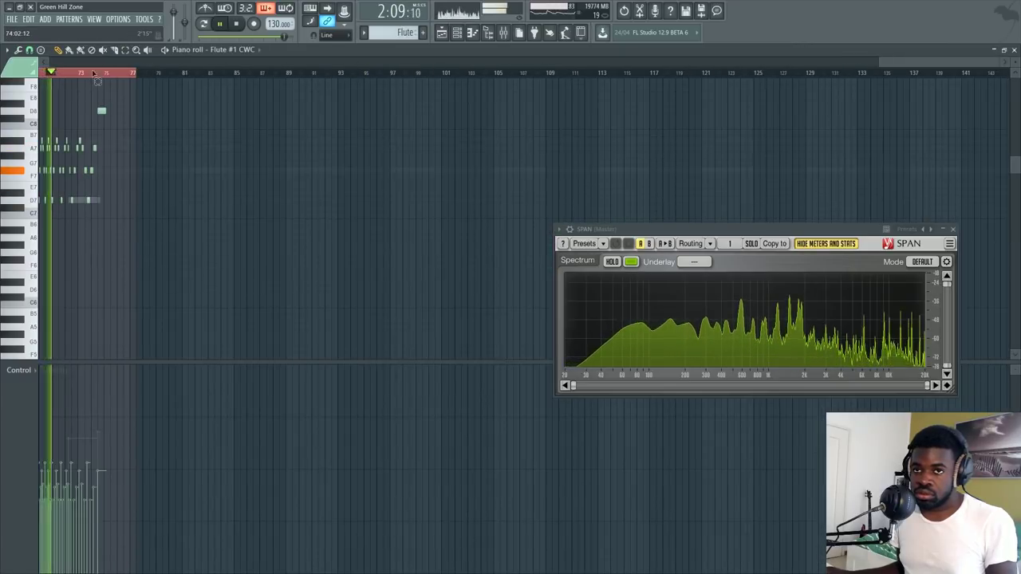
scroll(96, 71, "down", 3)
left_click_drag(536, 64, 809, 100)
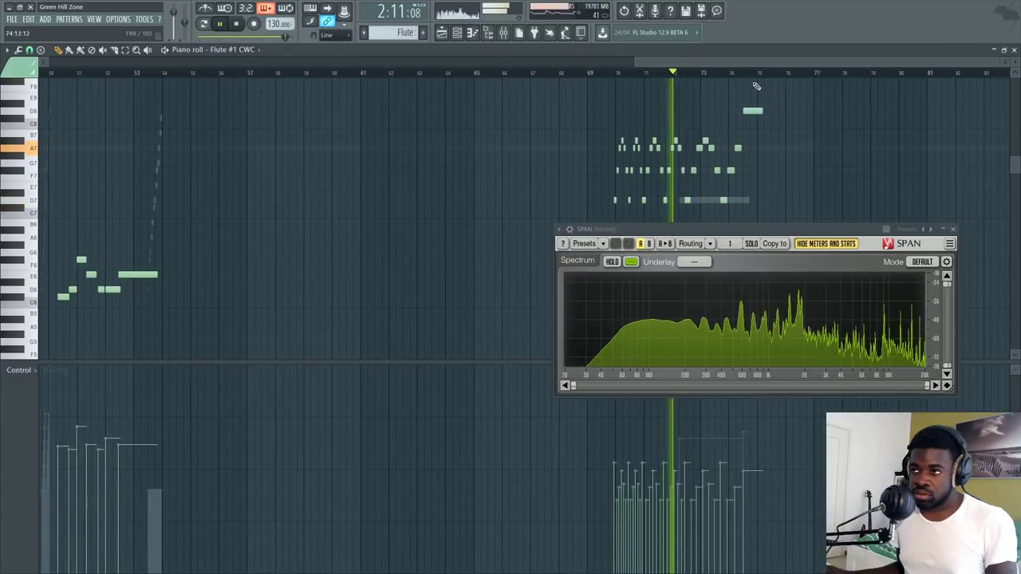
scroll(759, 84, "up", 2)
scroll(769, 78, "up", 2)
scroll(788, 88, "down", 2)
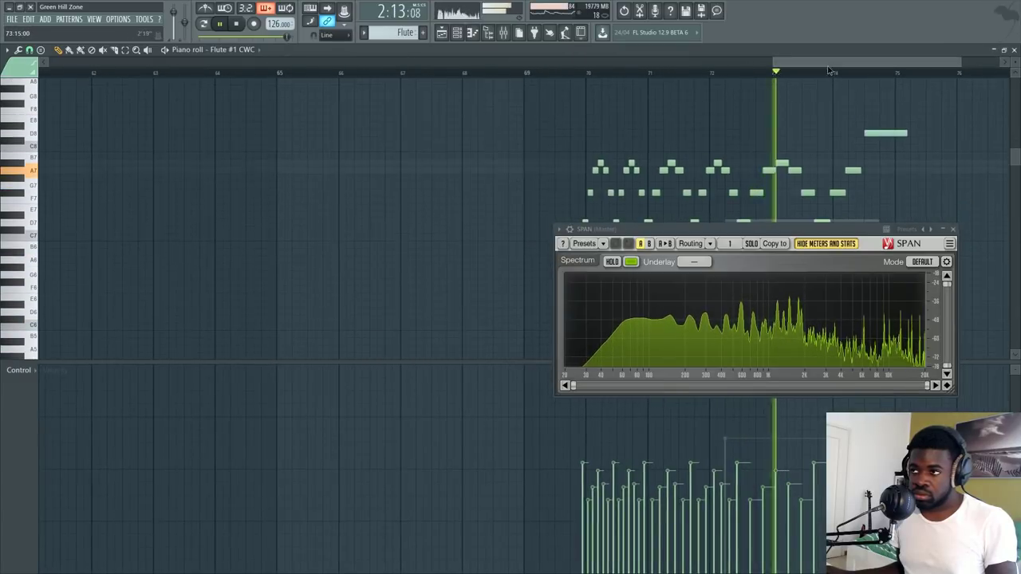
left_click_drag(798, 62, 837, 62)
scroll(529, 176, "down", 1)
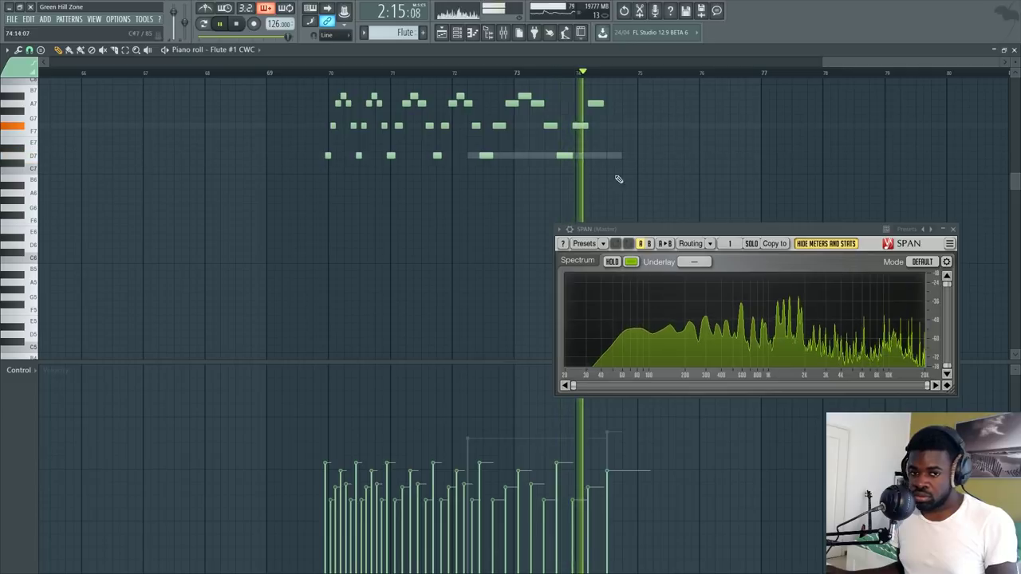
scroll(648, 174, "up", 2)
key("space")
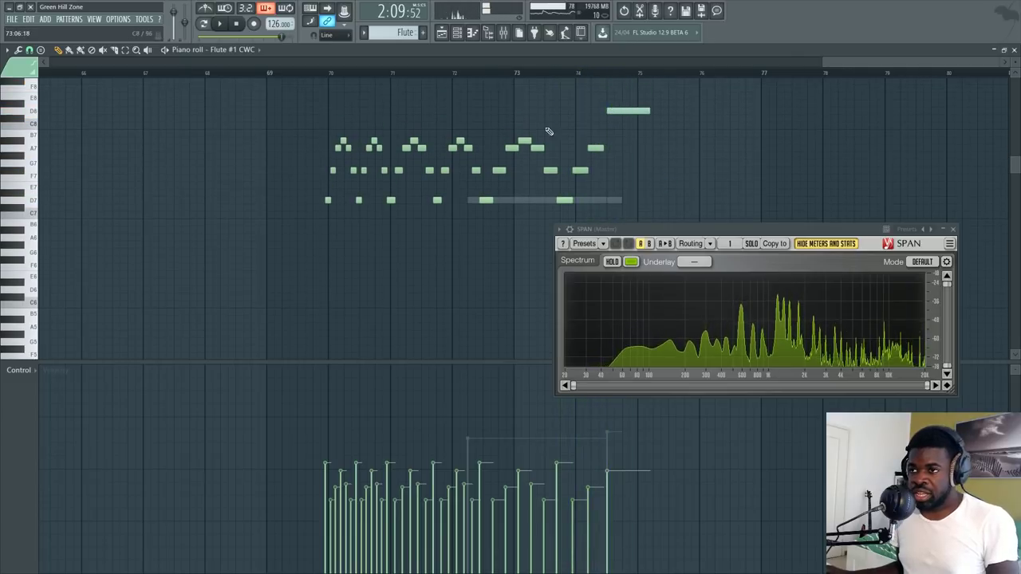
Move the SPAN window below the flute notes, play the flute run from near bar 70, and stop playback.
left_click_drag(689, 100, 305, 215)
key("ctrl+d")
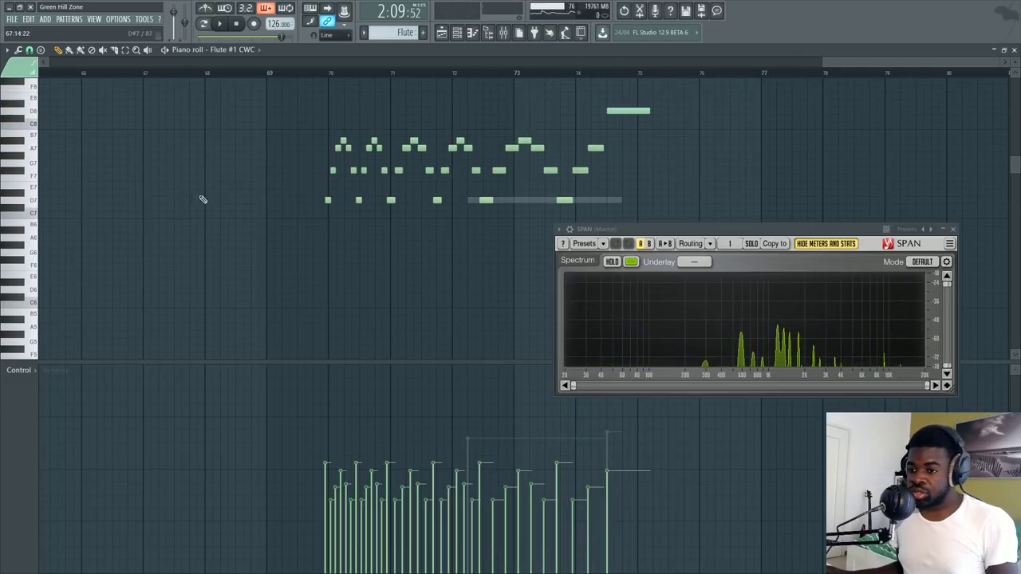
scroll(351, 78, "up", 2)
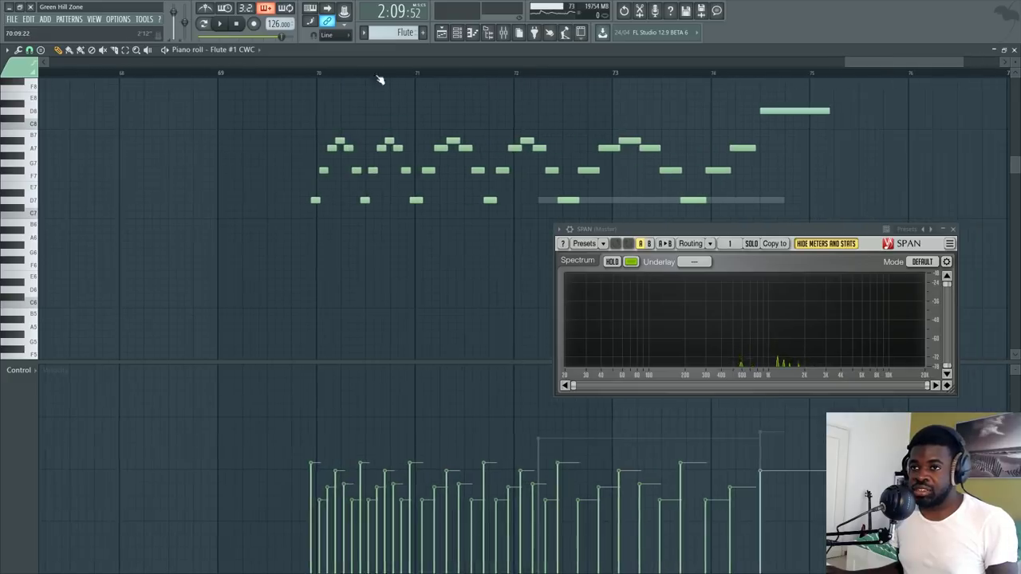
left_click_drag(855, 62, 862, 62)
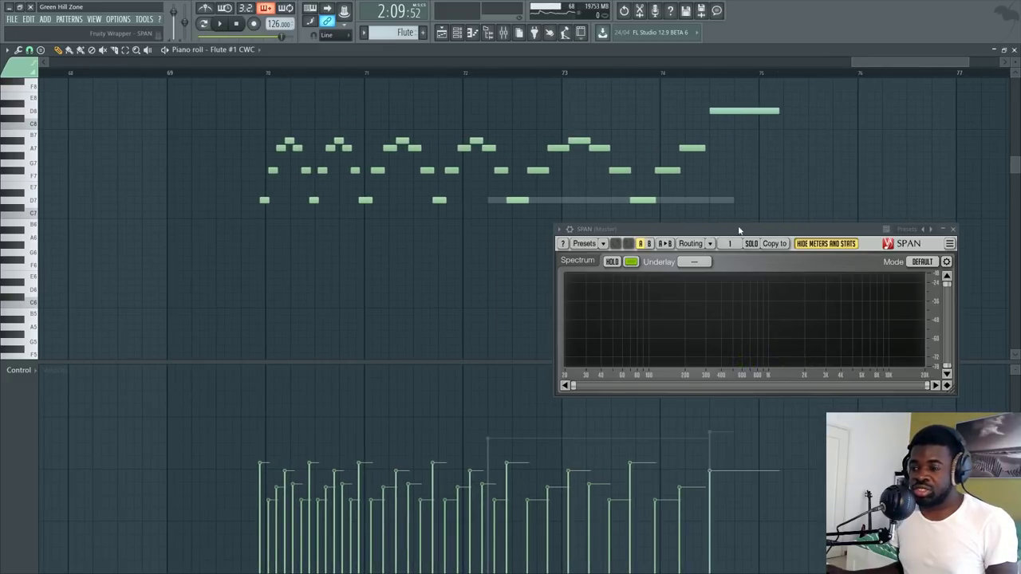
left_click_drag(738, 230, 761, 313)
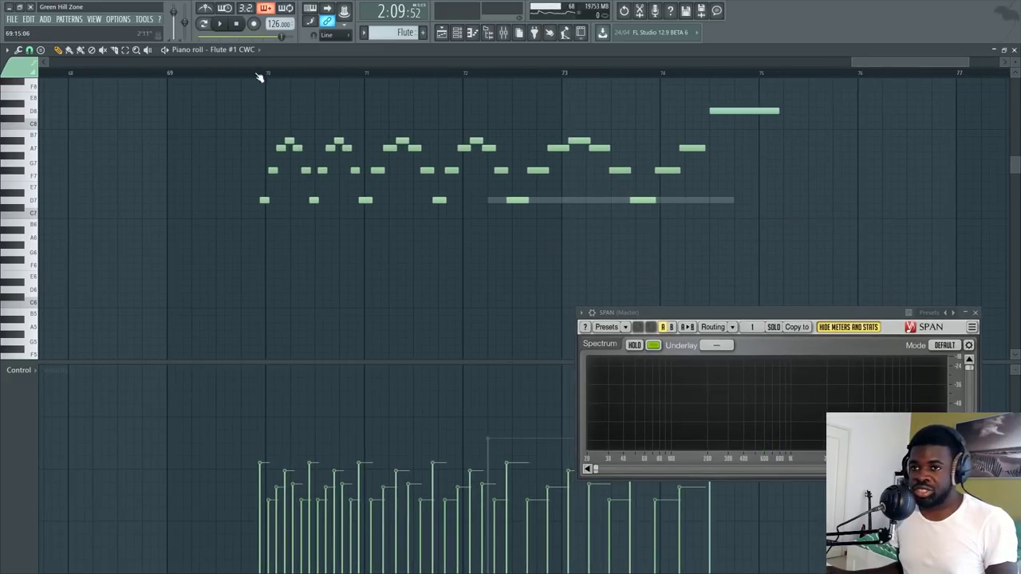
key("space")
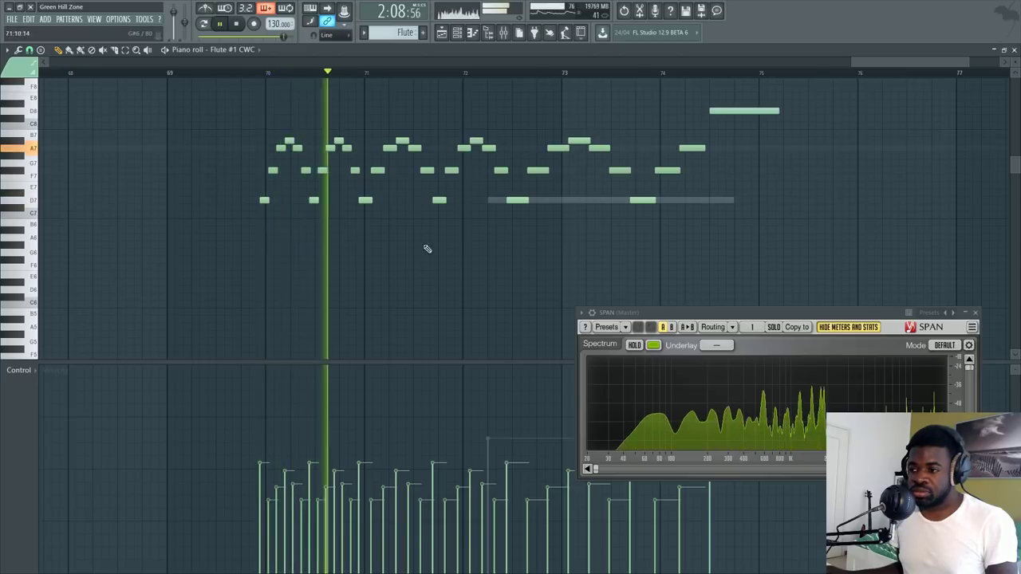
key("space")
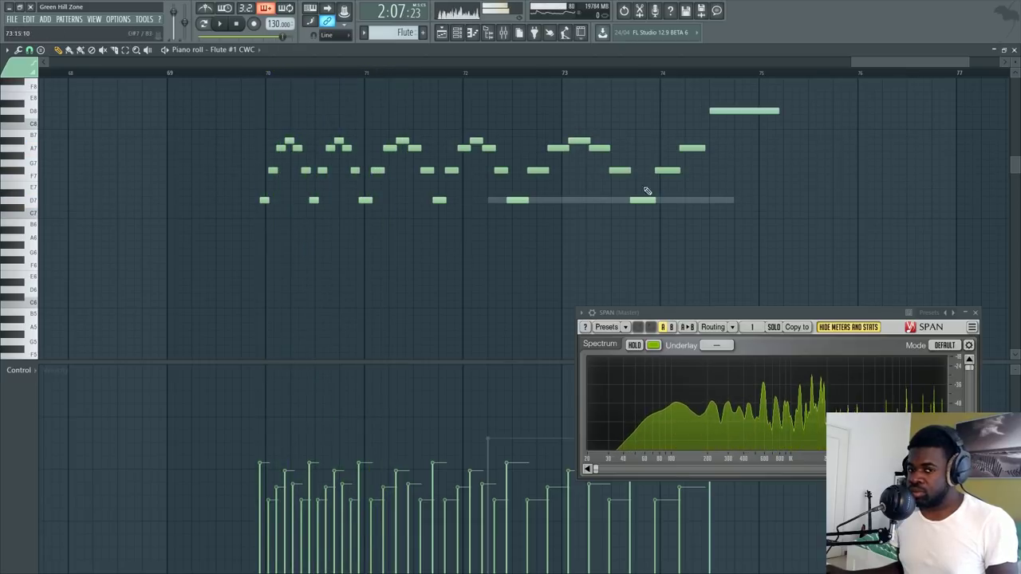
Switch to the sustained D7 note of Flute #2 CWC, show its rising automation in the control lane, and play it back.
double_click(590, 202)
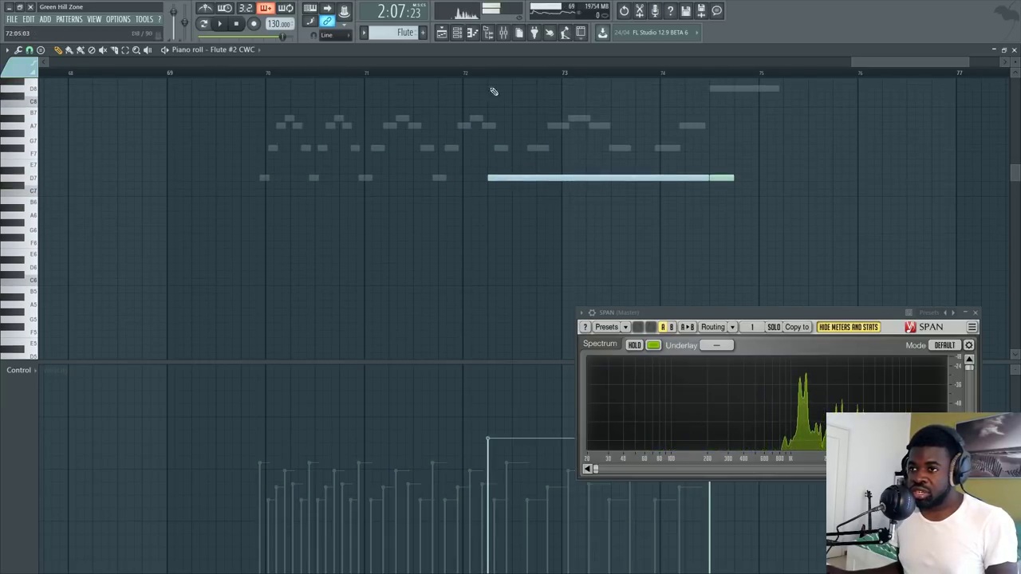
left_click(20, 370)
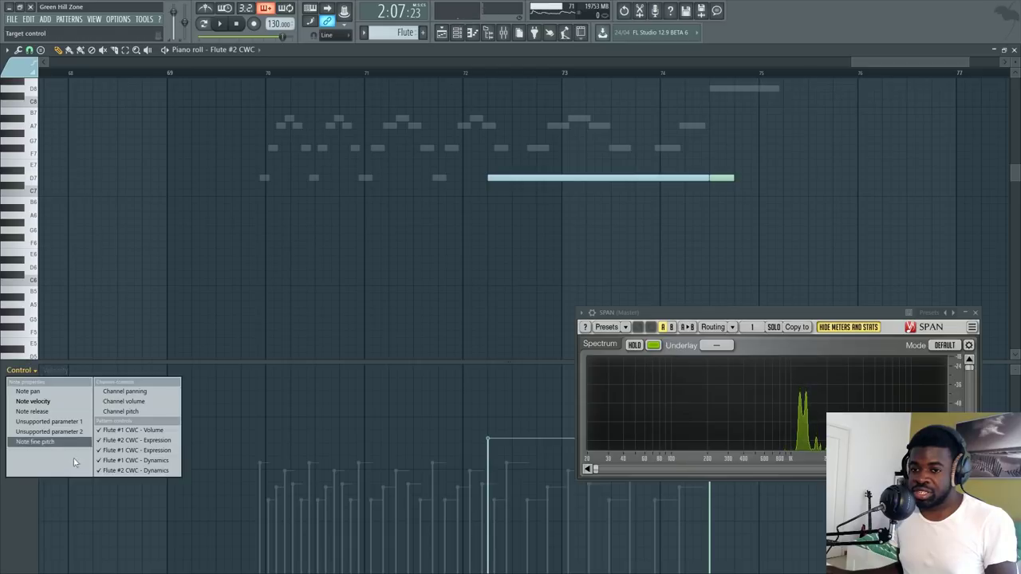
left_click(127, 430)
scroll(25, 374, "down", 4)
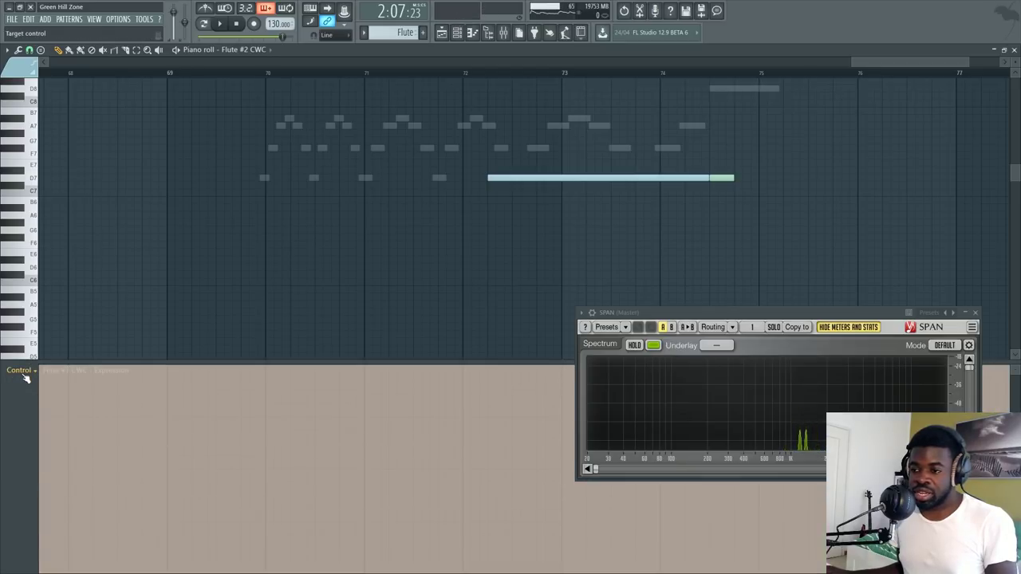
left_click_drag(685, 313, 110, 233)
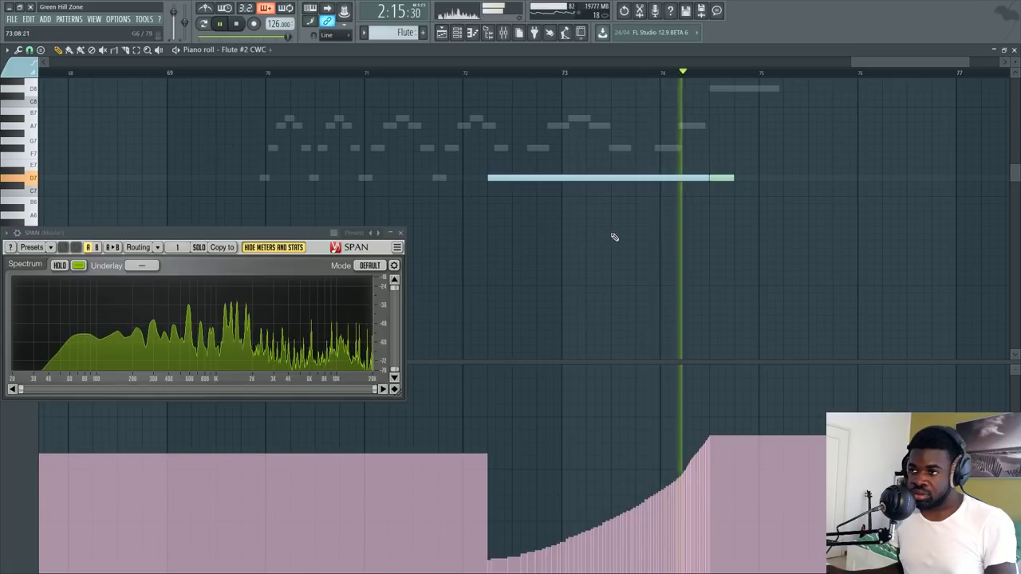
key("space")
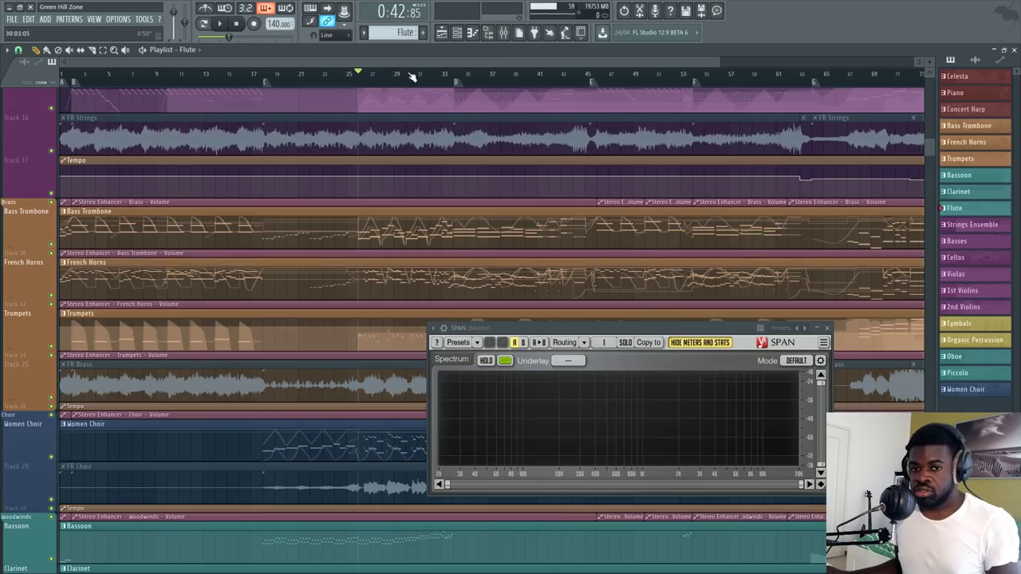
Move the SPAN window aside in the playlist, solo the Woodwinds group, and place the playhead just before marker C.
left_click_drag(599, 328, 757, 223)
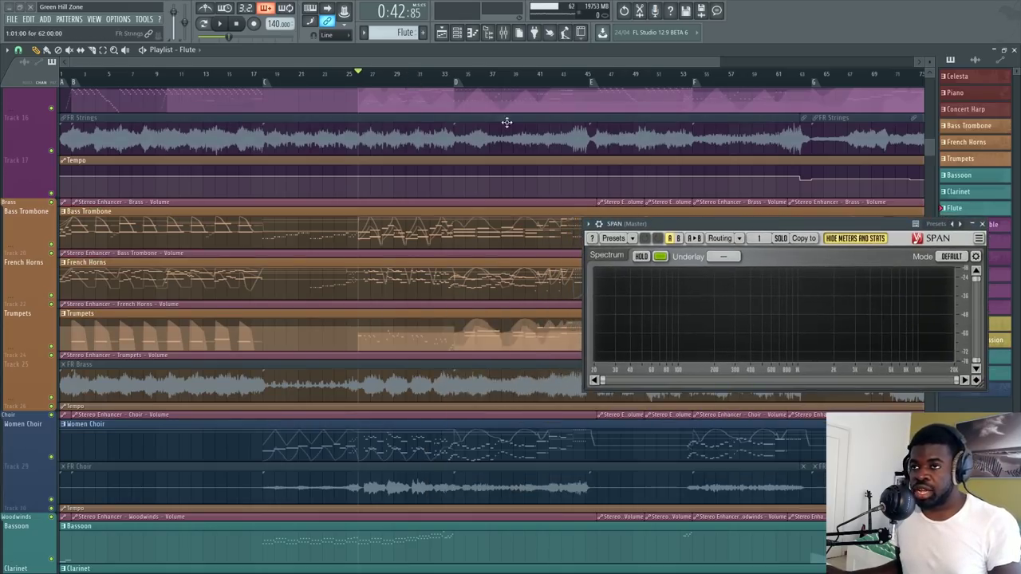
scroll(438, 62, "down", 3)
scroll(212, 158, "down", 5)
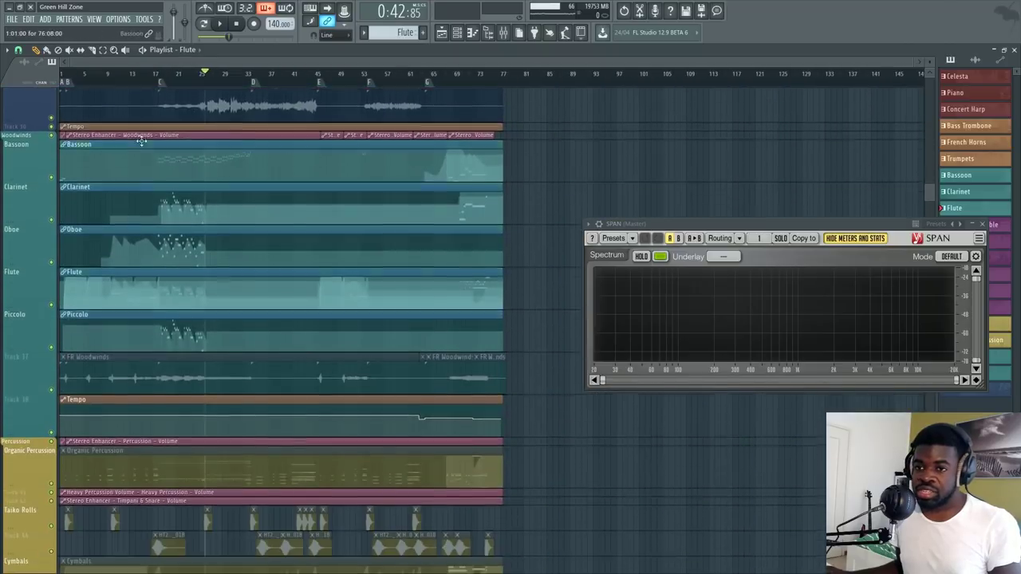
scroll(140, 70, "up", 8)
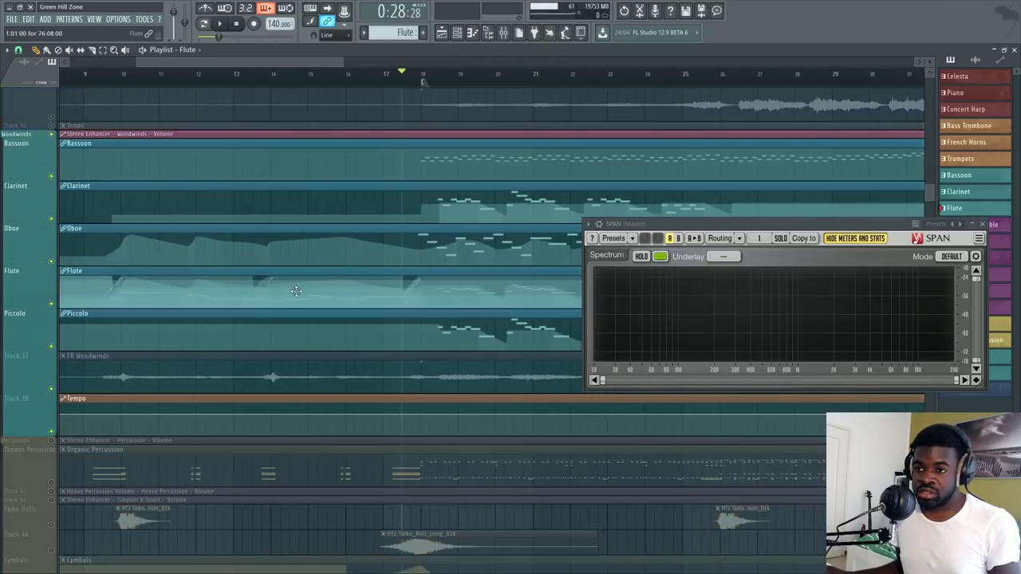
Open the Flute clip's notes in the piano roll, stop playback, and switch to the opening bars of Flute #2 CWC.
double_click(61, 300)
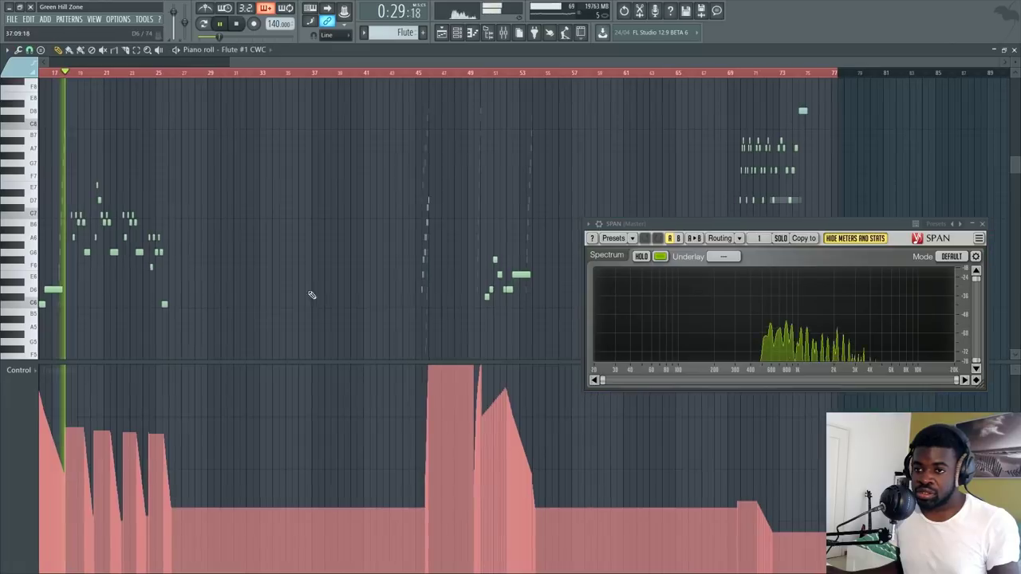
right_click(61, 213)
left_click(106, 74, "ctrl")
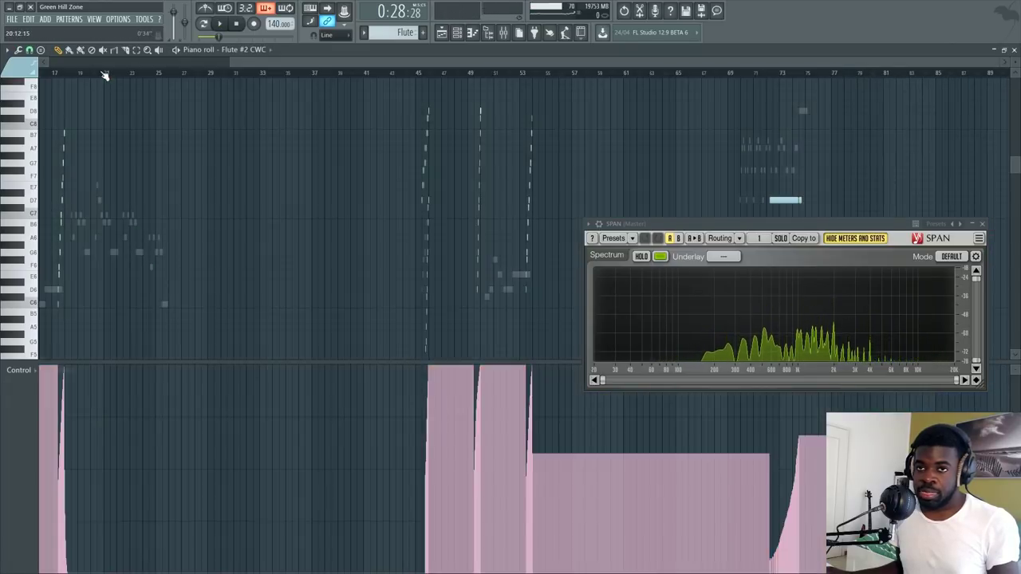
scroll(104, 73, "up", 4)
left_click_drag(345, 64, 241, 79)
scroll(242, 76, "up", 2)
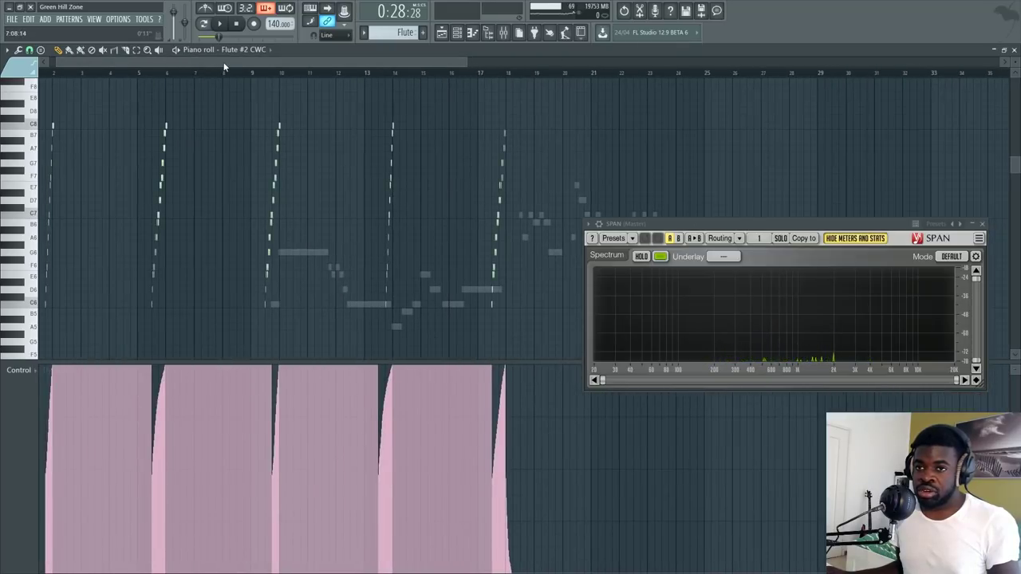
Play back the fast Flute #2 CWC run leading into bar 10, and briefly show its channel in the channel rack.
scroll(223, 74, "up", 2)
left_click_drag(206, 63, 222, 76)
scroll(242, 75, "up", 1)
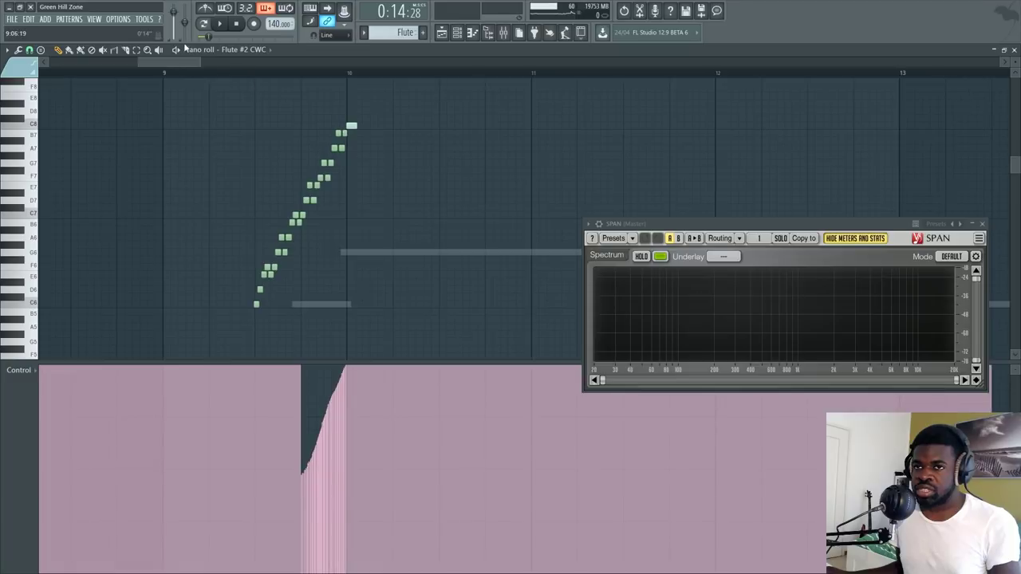
key("space")
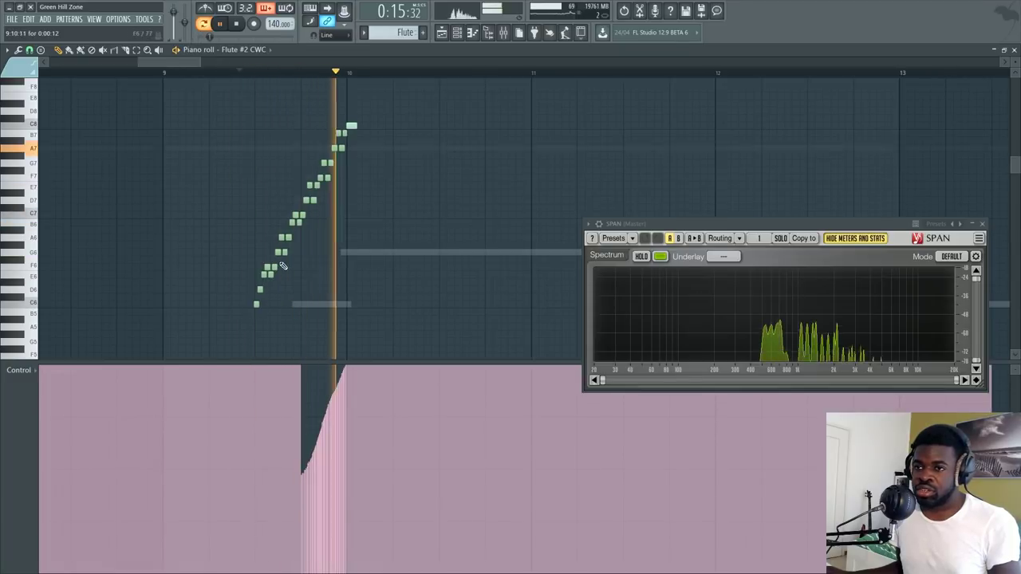
key("space")
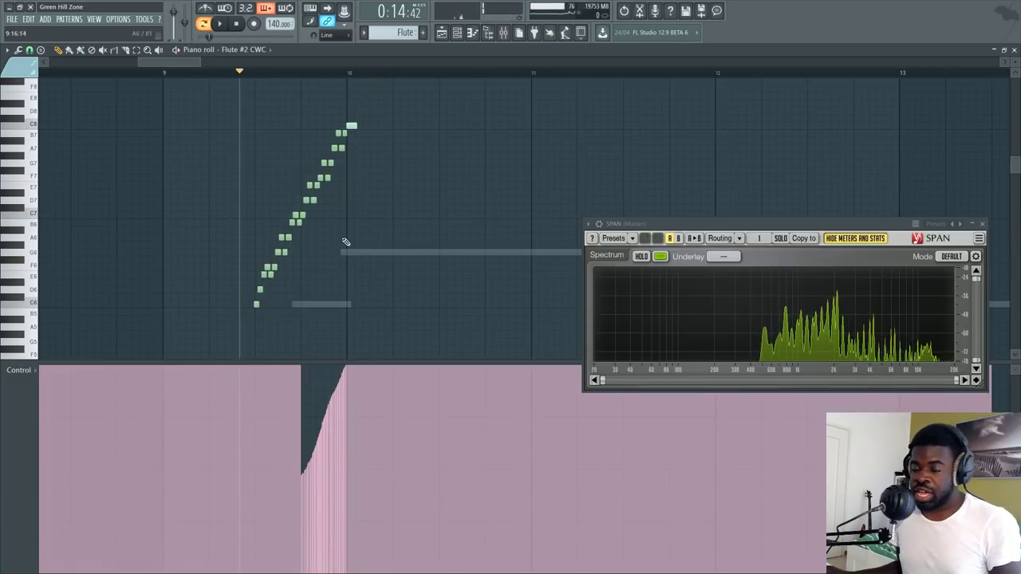
key("F6")
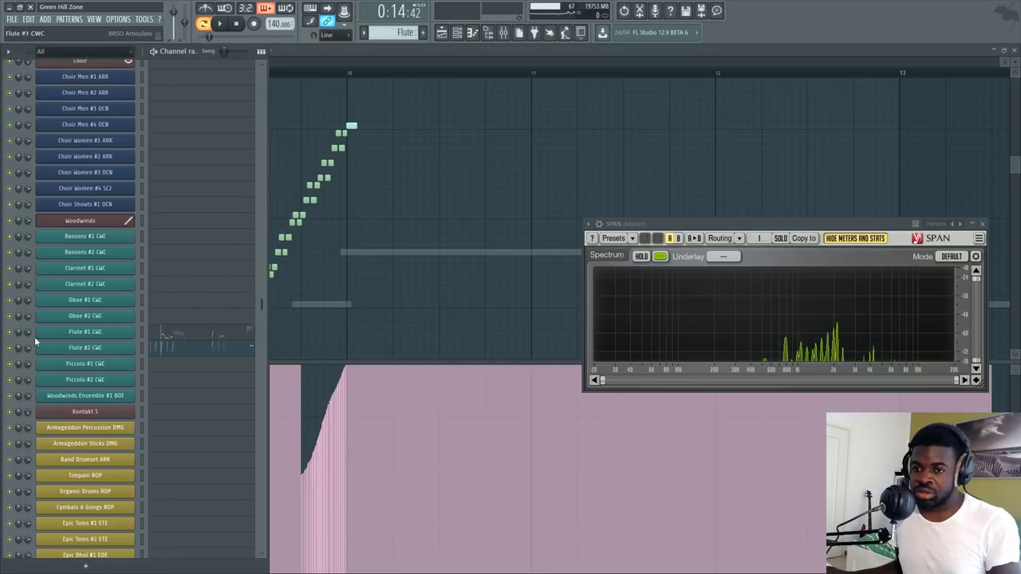
key("F6")
Select the notes of the rising flute run leading into bar 10.
scroll(276, 75, "up", 2)
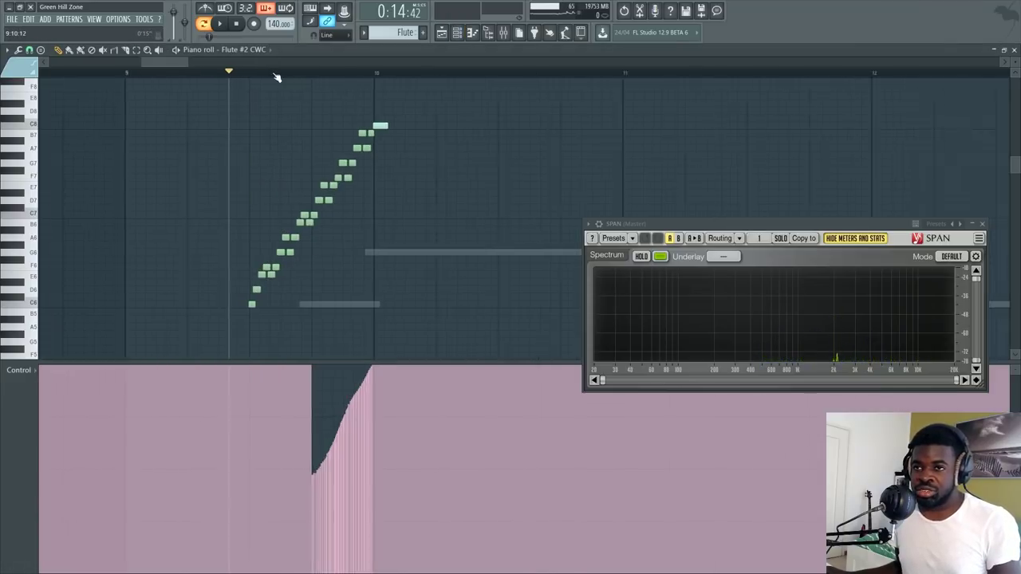
left_click_drag(392, 125, 150, 322)
scroll(318, 82, "down", 5)
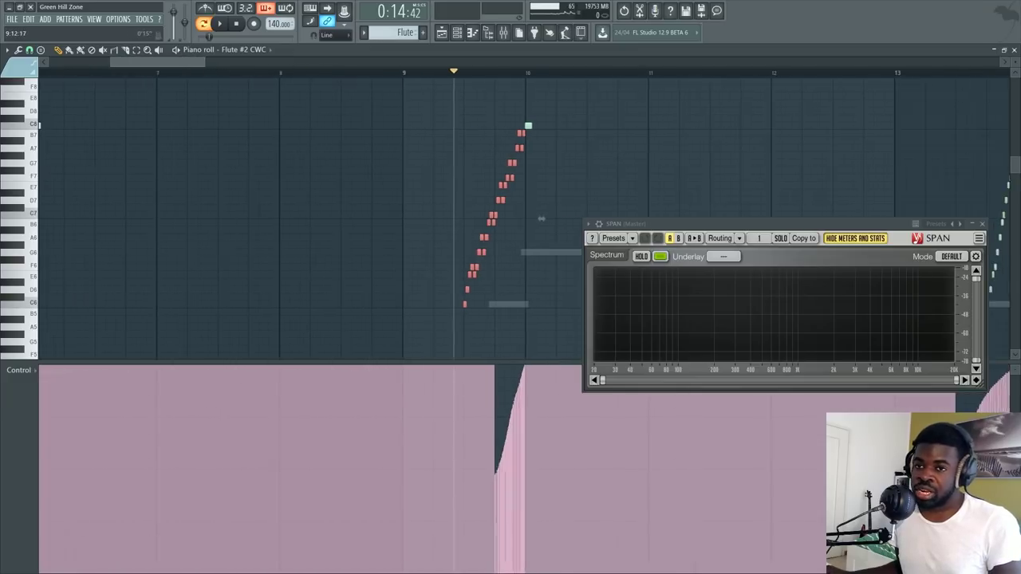
scroll(236, 62, "down", 3)
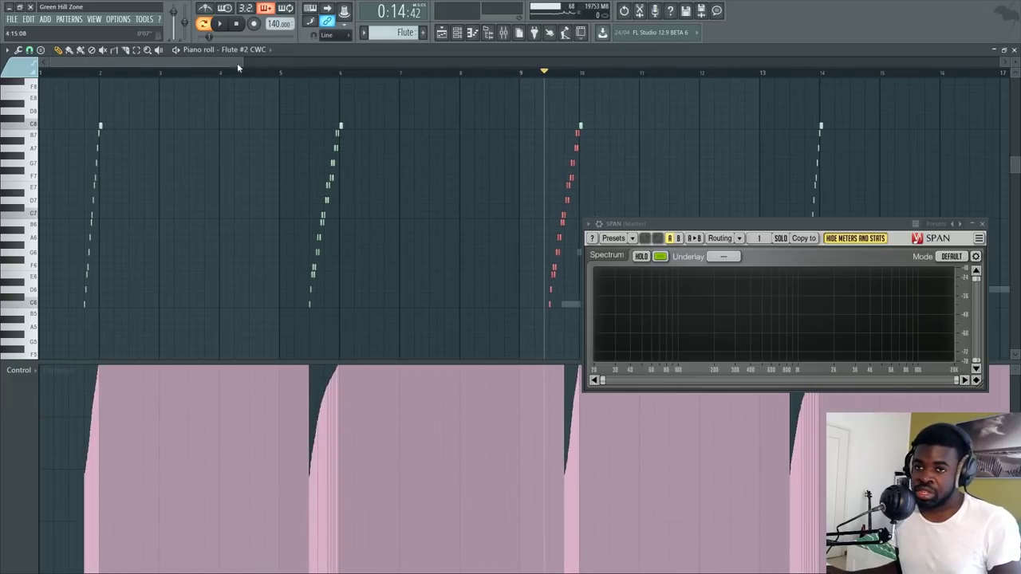
Play back the first rising flute run leading into bar 2, and stop playback.
scroll(91, 77, "up", 6)
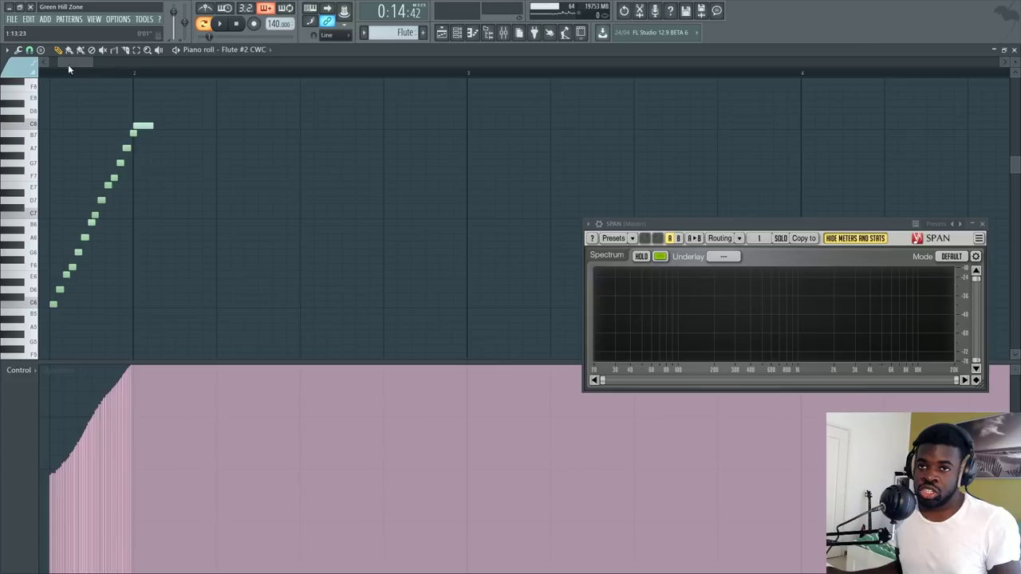
left_click_drag(69, 63, 58, 64)
key("space")
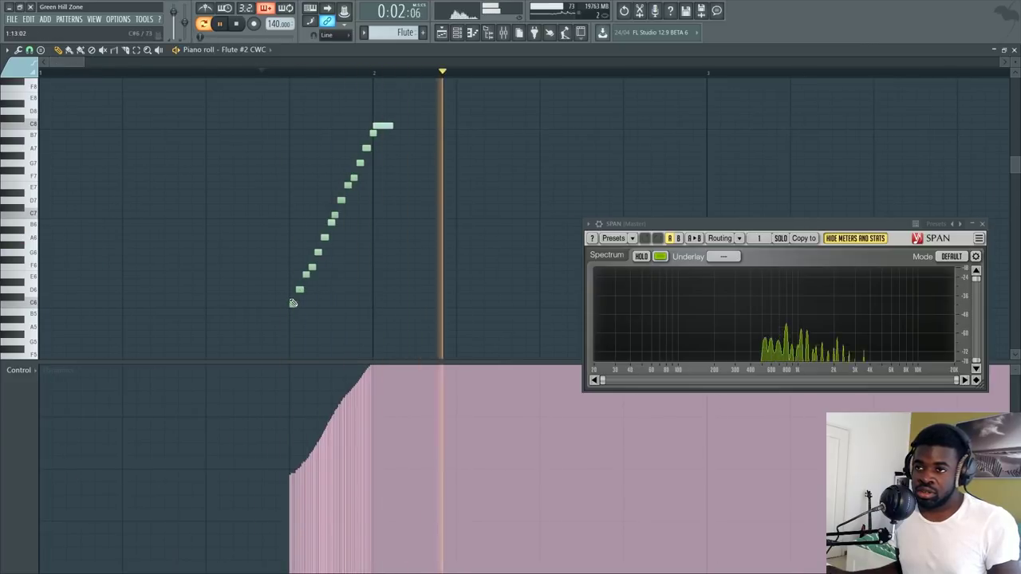
key("space")
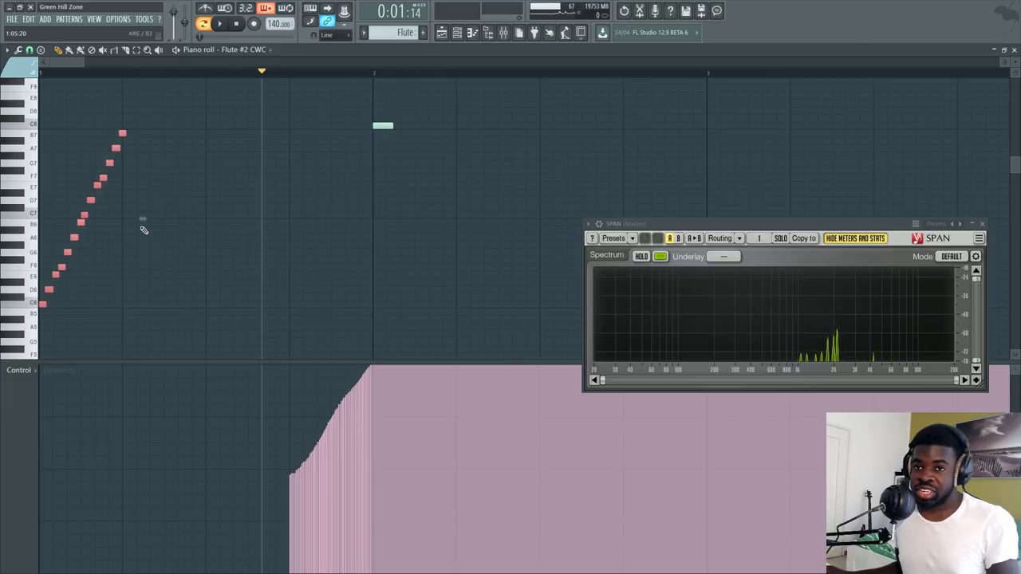
Move the first flute run to the start of bar 1 and stretch it in two stages, auditioning between them, to end shortly before bar 3.
left_click_drag(140, 221, 384, 224)
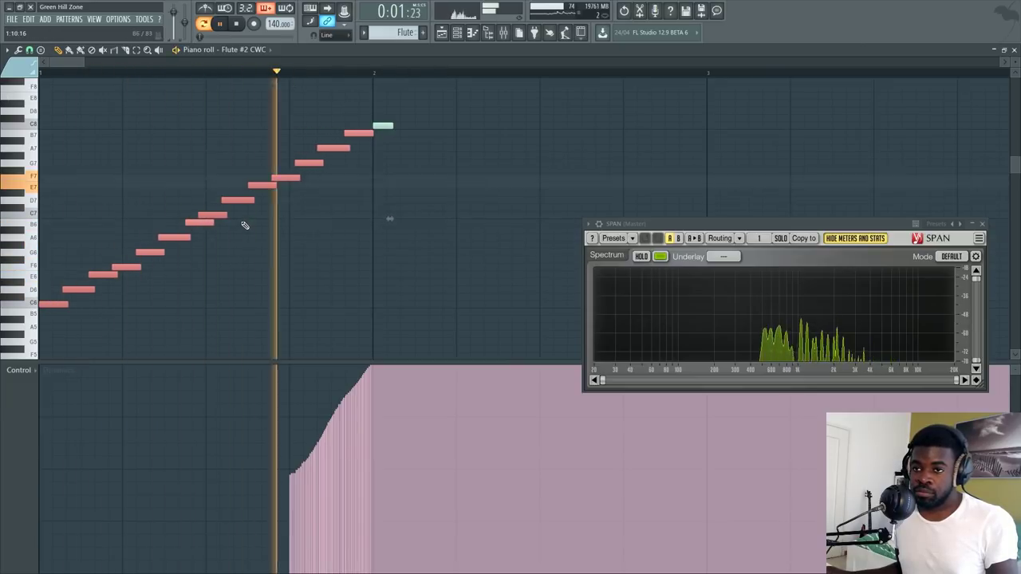
key("space")
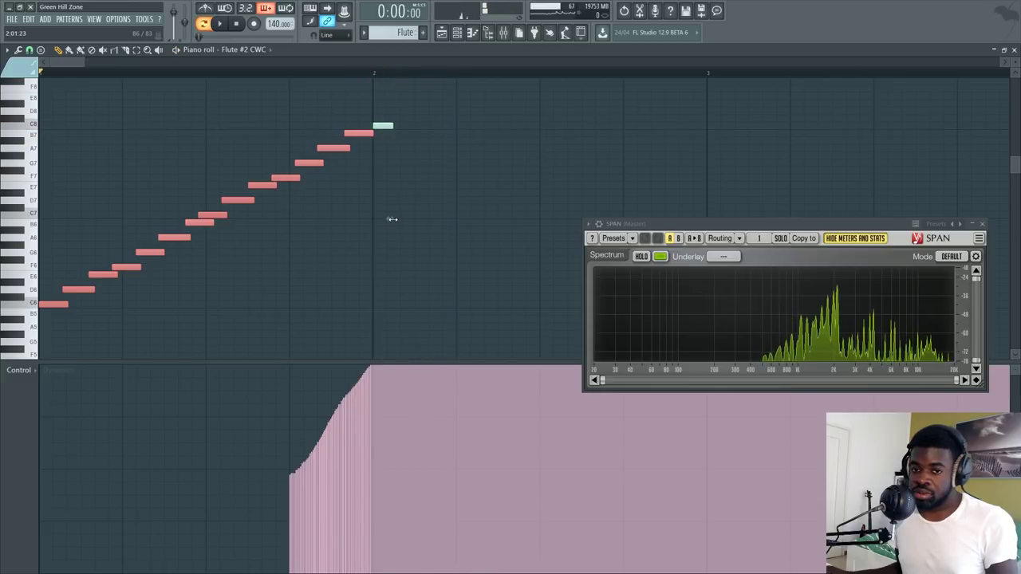
left_click_drag(391, 221, 643, 204)
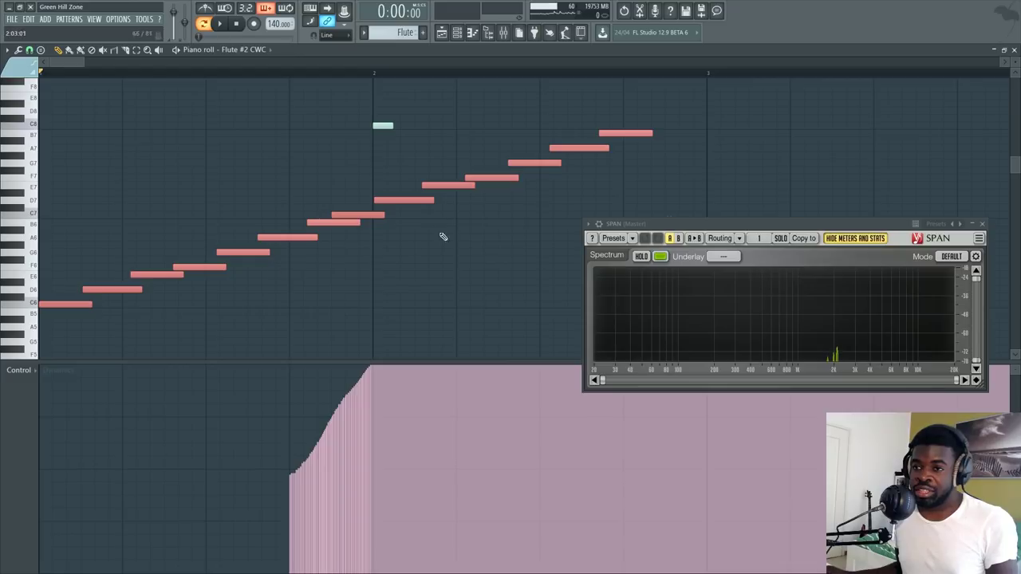
left_click(370, 287)
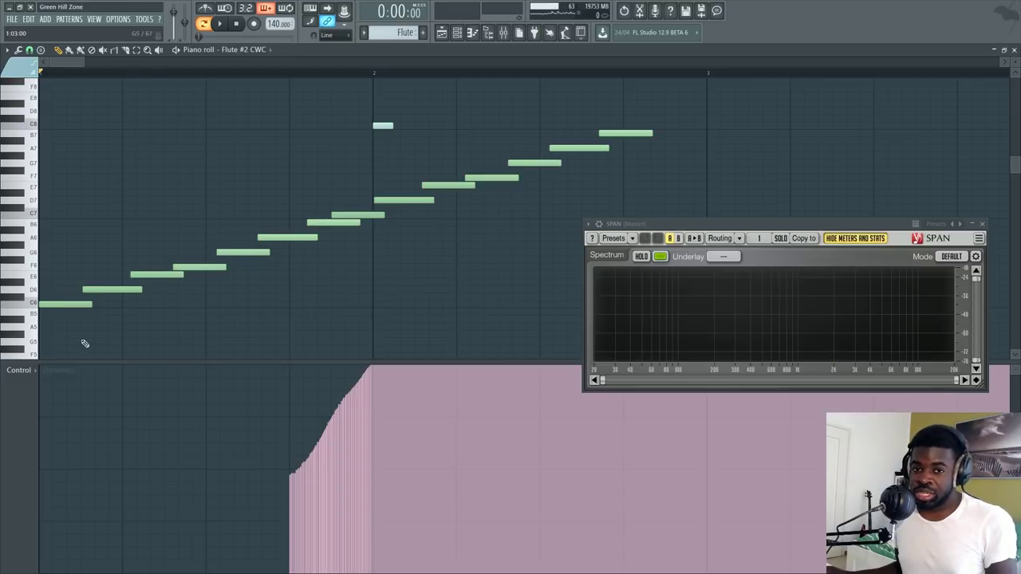
Try to scale the stretched run down to end near bar 2, and undo the scaling.
left_click_drag(660, 141, 12, 363)
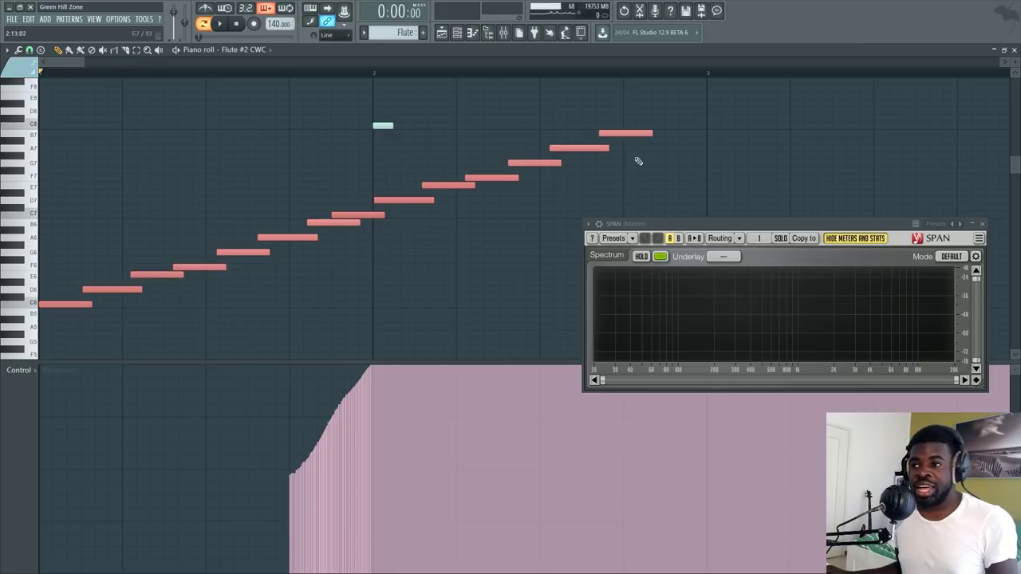
scroll(668, 186, "down", 1)
left_click_drag(671, 199, 398, 195)
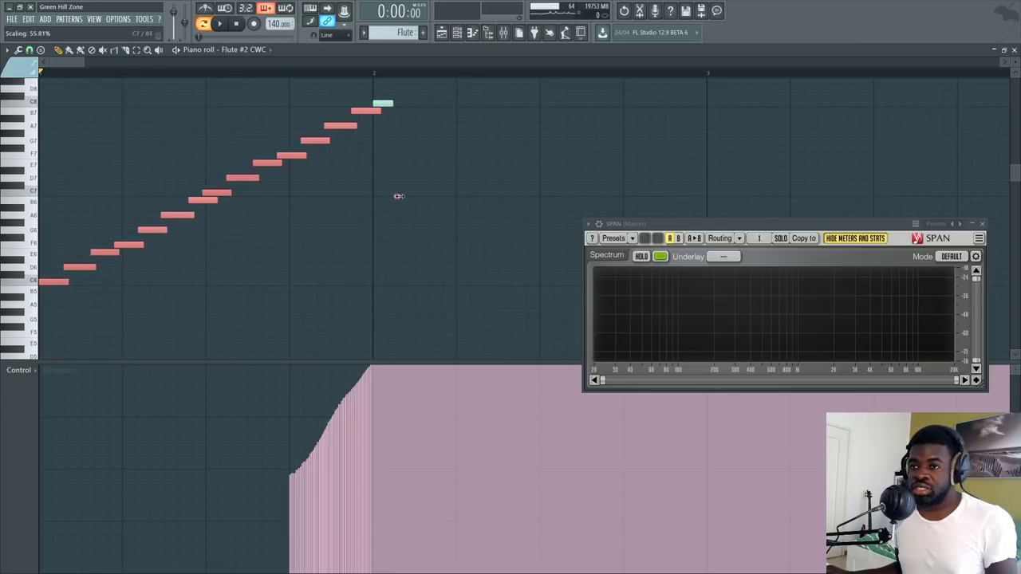
key("ctrl+z")
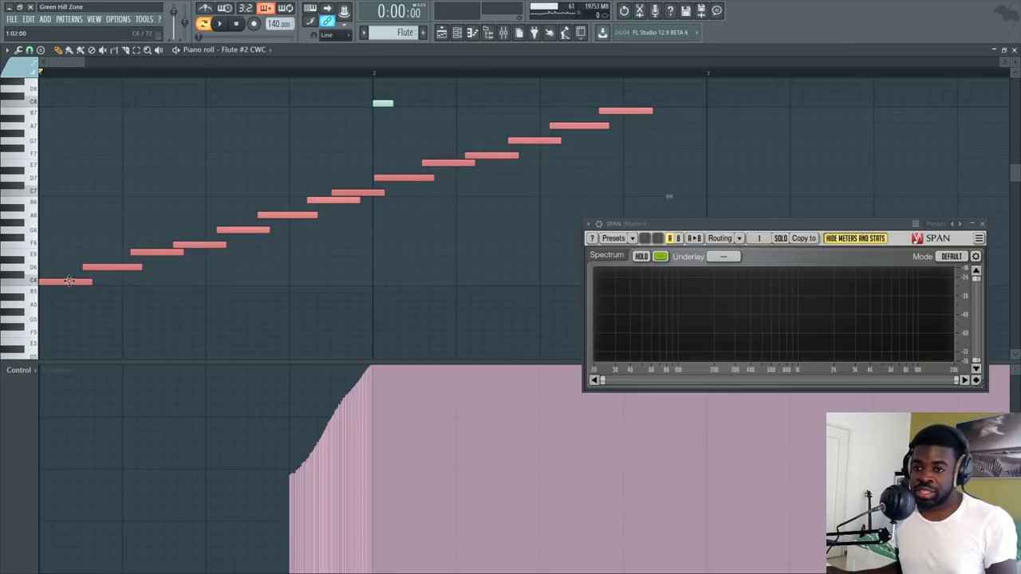
Move the stretched run to start on the last beat of bar 1, compress it to end at bar 2, and play it back.
left_click_drag(69, 281, 310, 284)
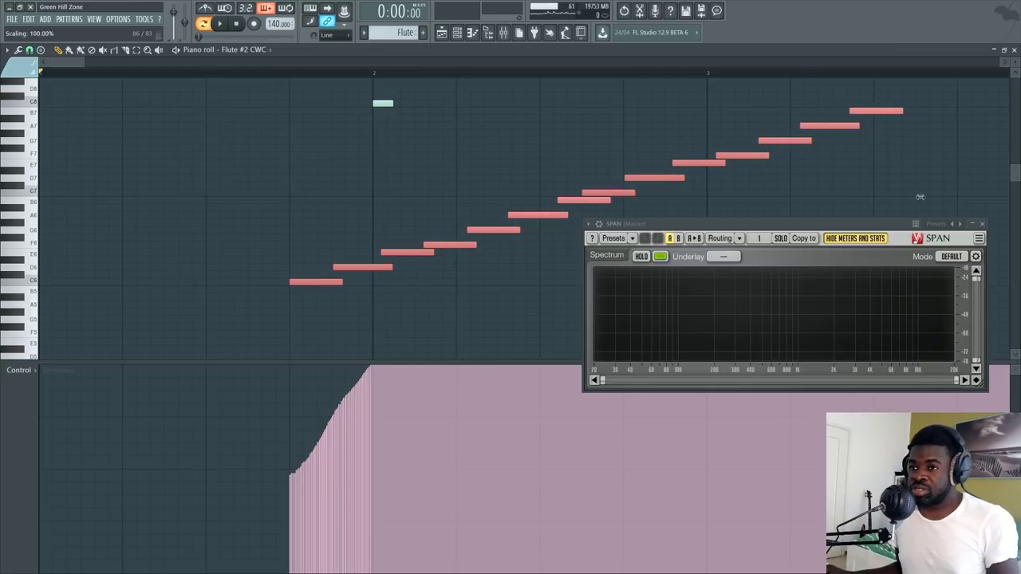
left_click_drag(920, 197, 386, 196)
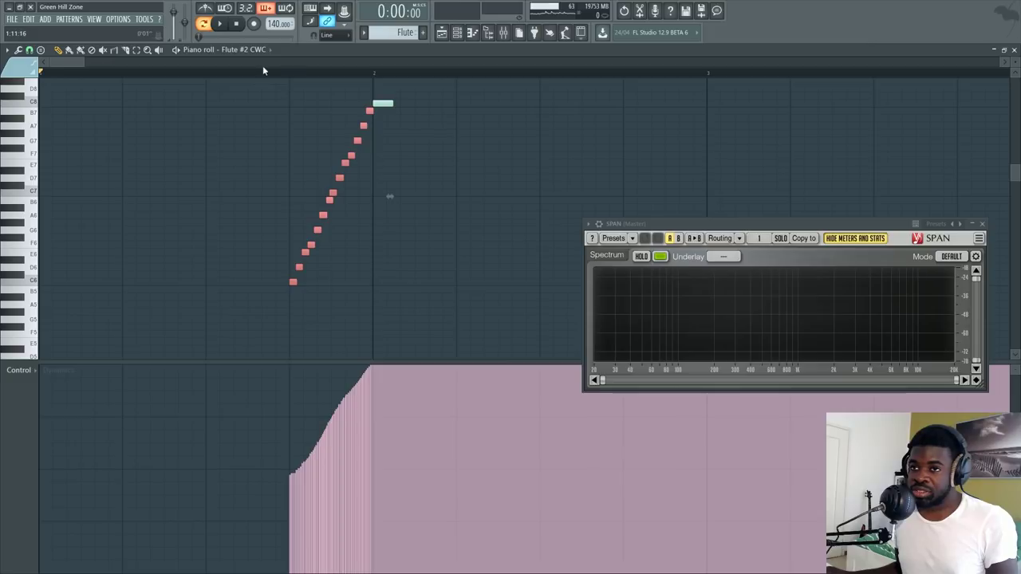
left_click(288, 72)
key("space")
key("space")
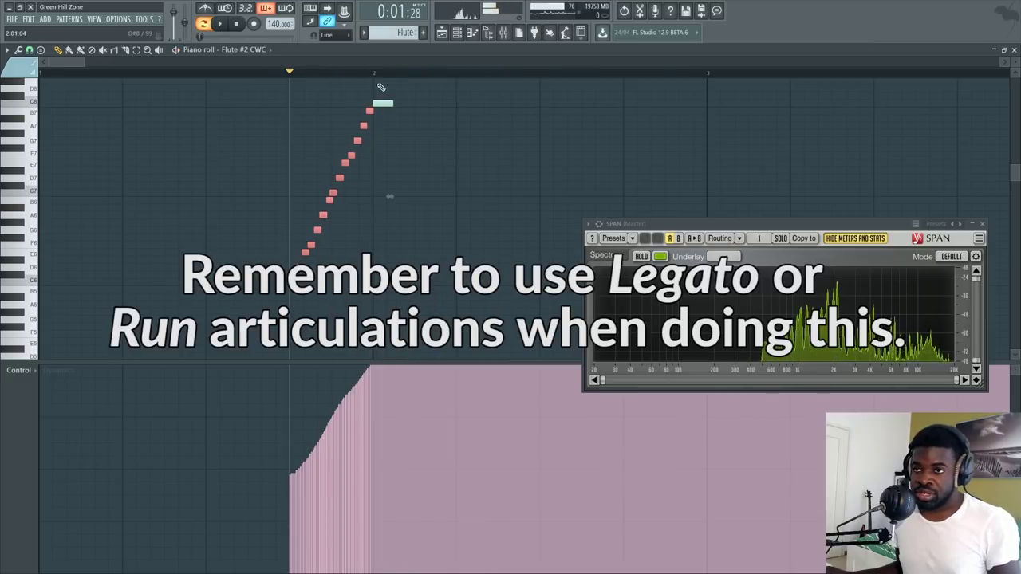
Move the run before bar 6 to the start of bar 5, stretch it to end at bar 7, and mute the C8 note.
scroll(382, 86, "down", 5)
left_click_drag(387, 76, 161, 288)
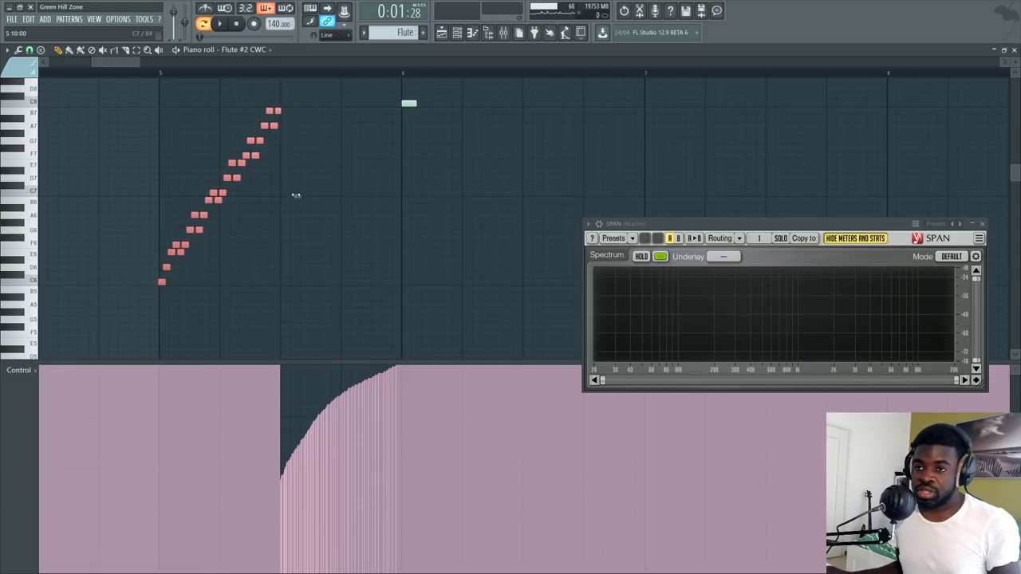
left_click_drag(295, 194, 659, 197)
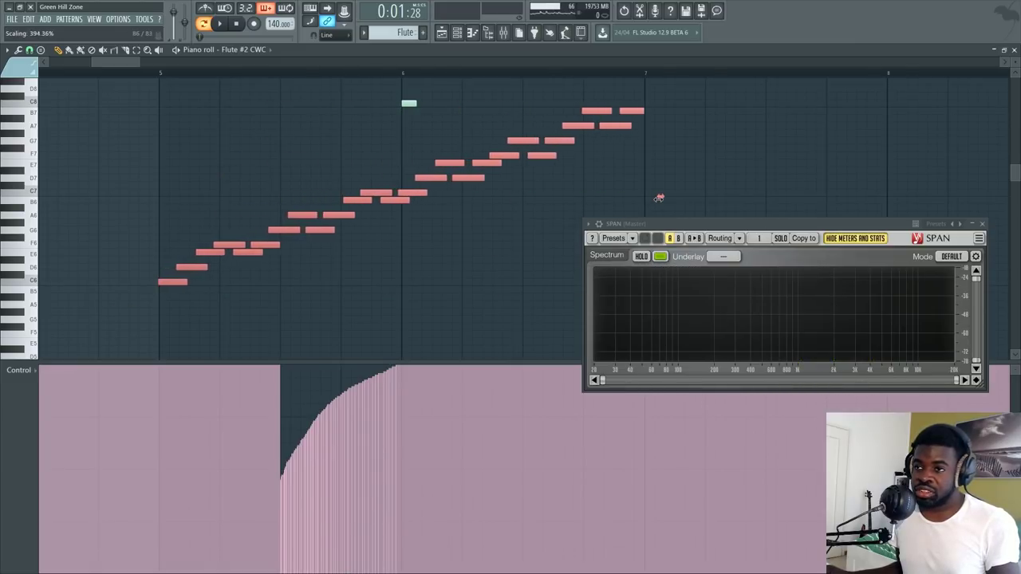
left_click(405, 102)
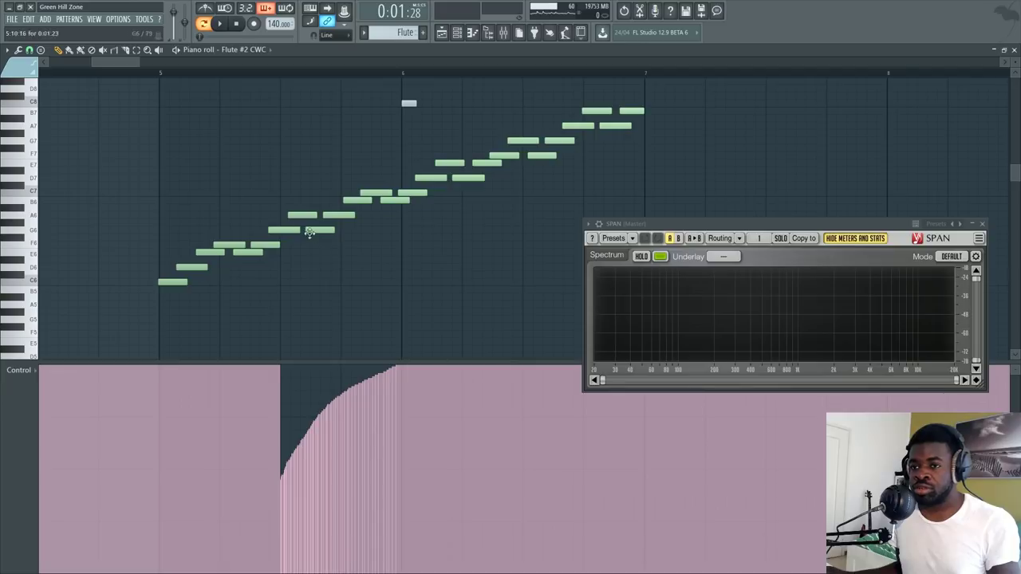
Play the slowed-down flute run from bar 5, and stop playback.
left_click(159, 72)
key("space")
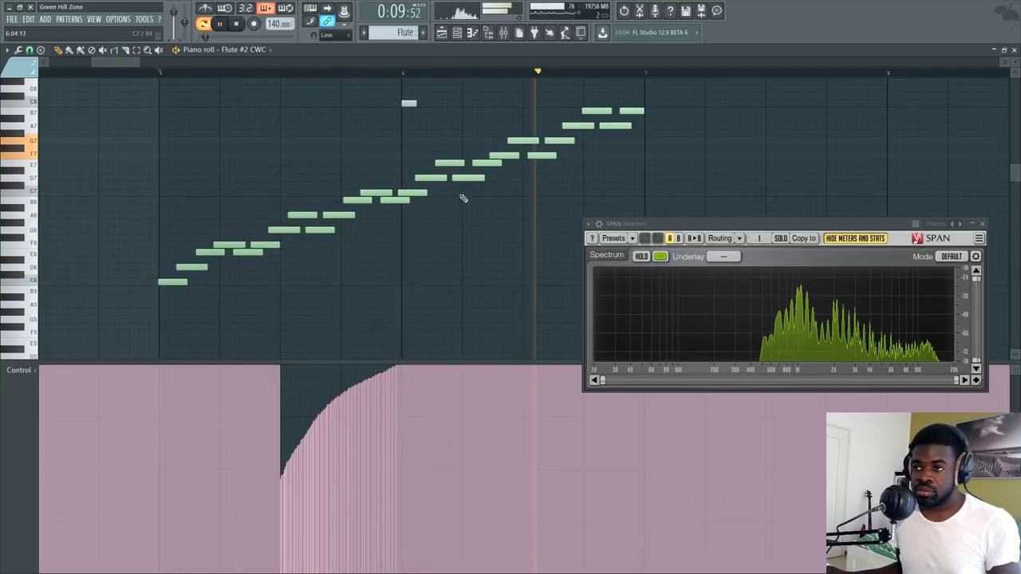
key("space")
scroll(654, 111, "up", 2)
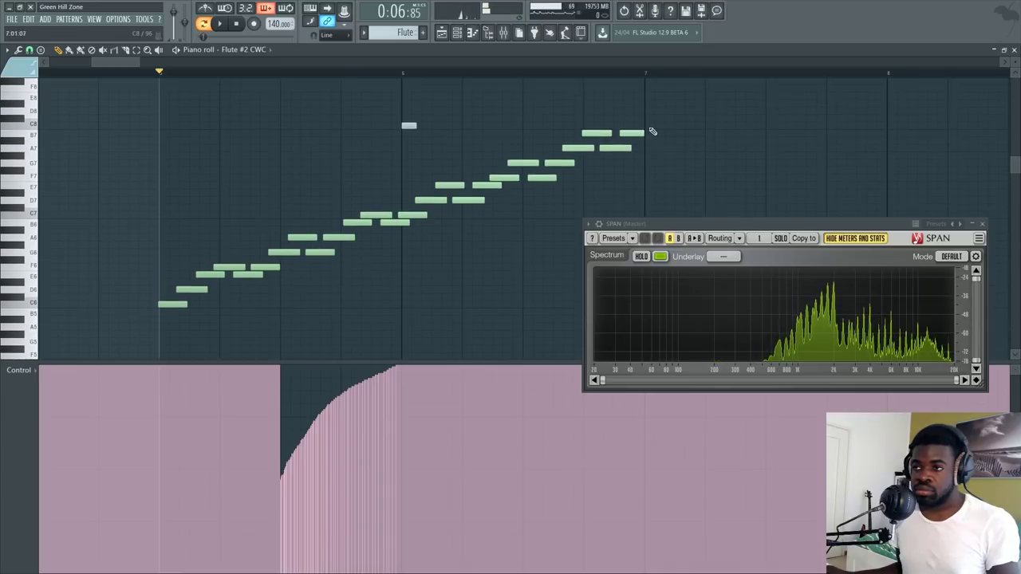
Undo the moving, stretching and muting of the run notes leading into bar 6, and shift the SPAN window slightly down.
left_click_drag(645, 128, 160, 307)
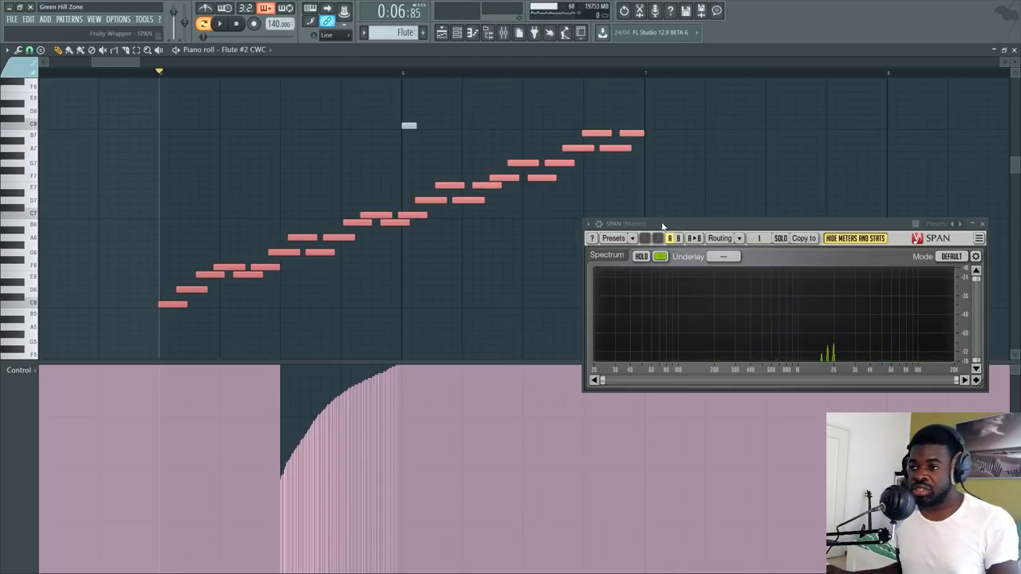
left_click_drag(662, 224, 410, 217)
key("ctrl+alt+z")
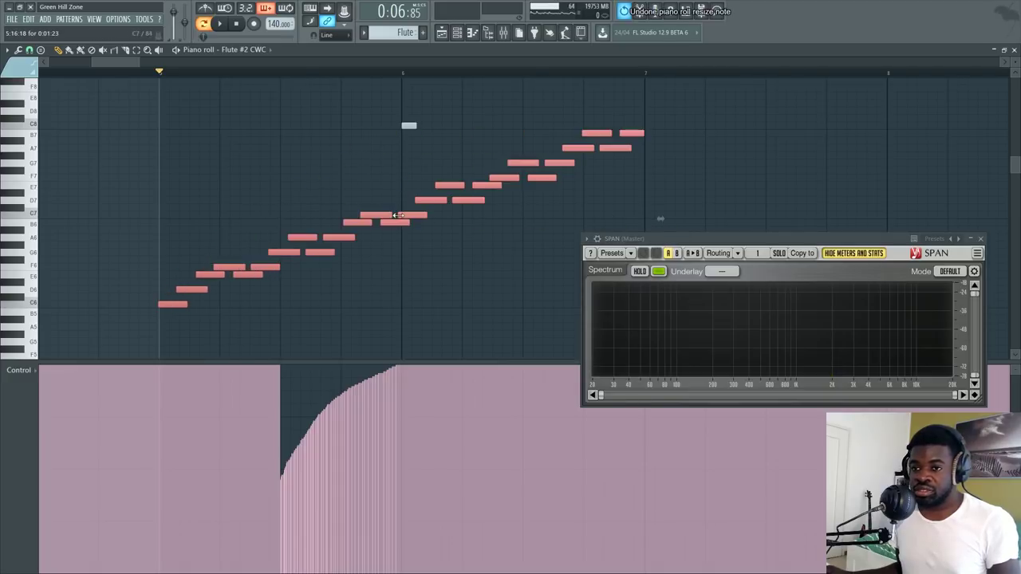
key("ctrl+alt+z")
key("ctrl+alt+z")
key("ctrl+alt+z")
key("ctrl+alt+z")
key("ctrl+alt+z")
key("ctrl+alt+z")
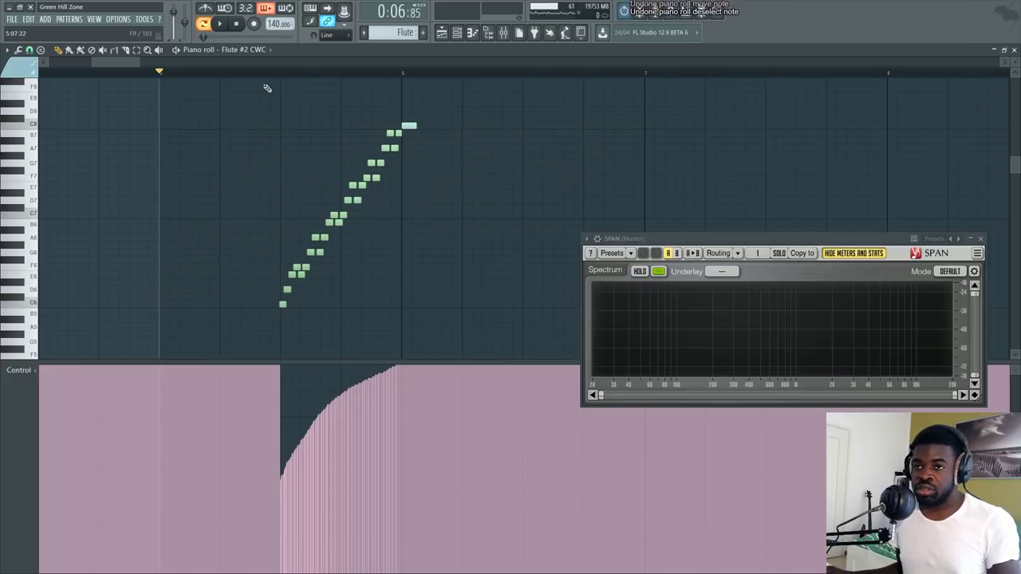
Play the fast run leading into bar 6 from just before its first note, and stop playback.
left_click(251, 73)
key("space")
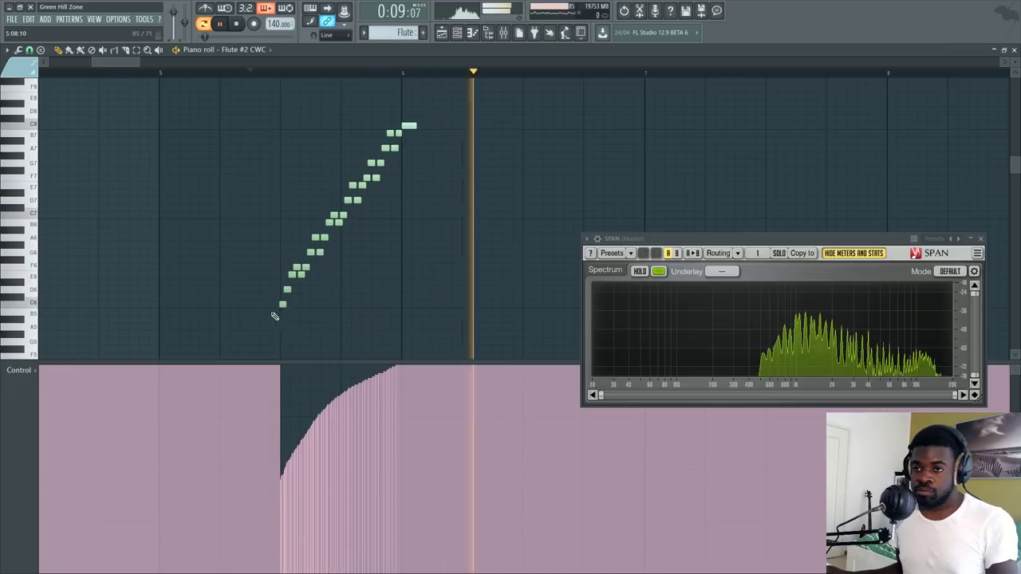
key("space")
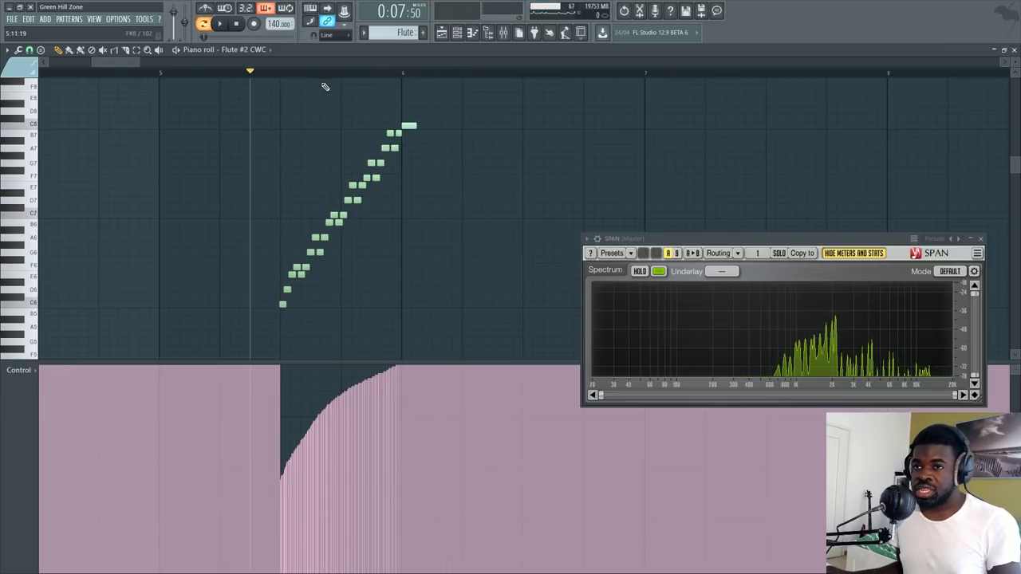
Place the playhead at the start of the run before bar 6 and show the notes' velocities in the control lane.
left_click(292, 75)
scroll(292, 76, "up", 2)
left_click(278, 76)
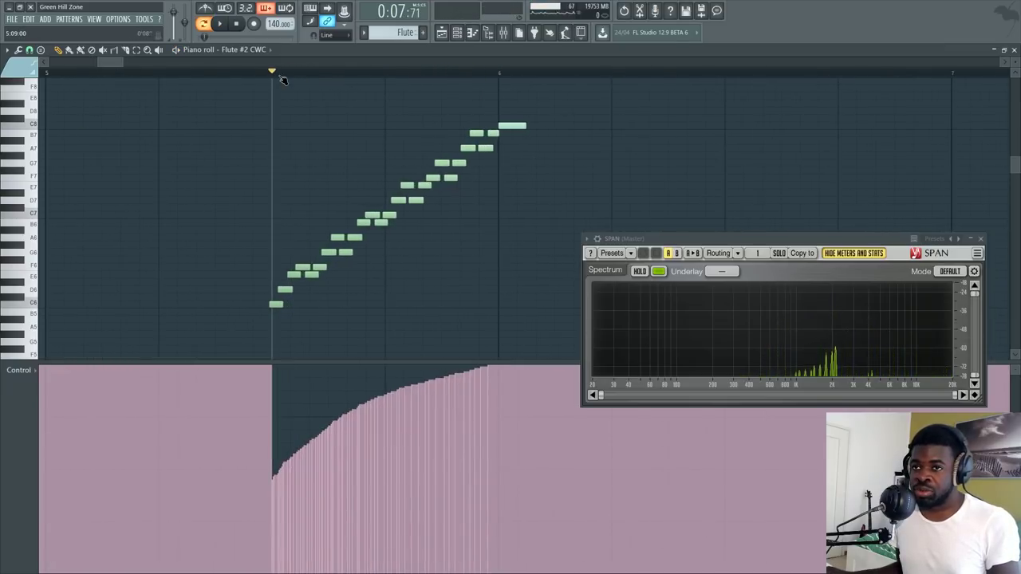
key("ctrl+alt+z")
scroll(349, 79, "up", 3)
scroll(365, 74, "down", 3)
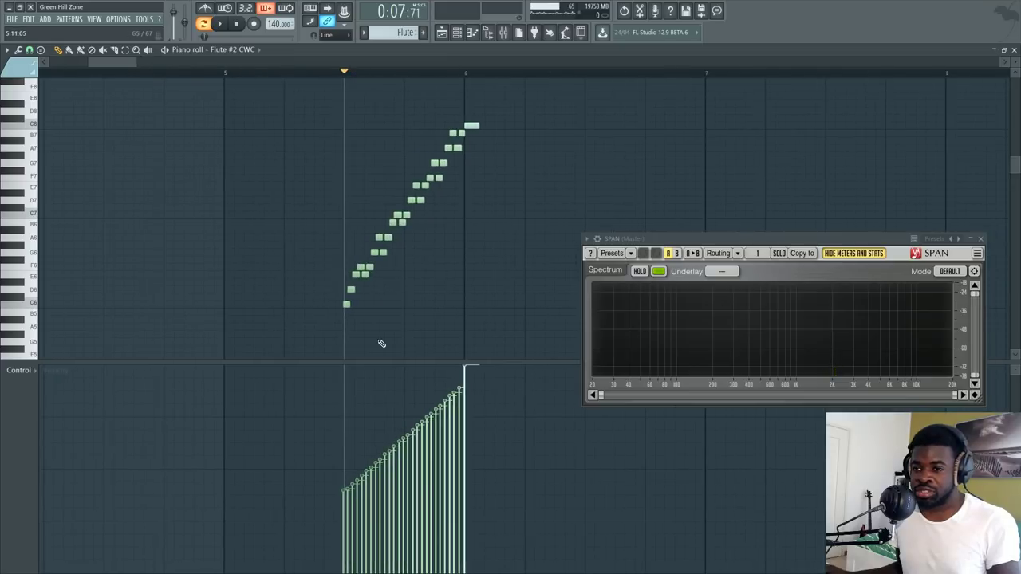
Show the flute's Dynamics automation below the fast run leading into bar 6.
left_click(23, 370)
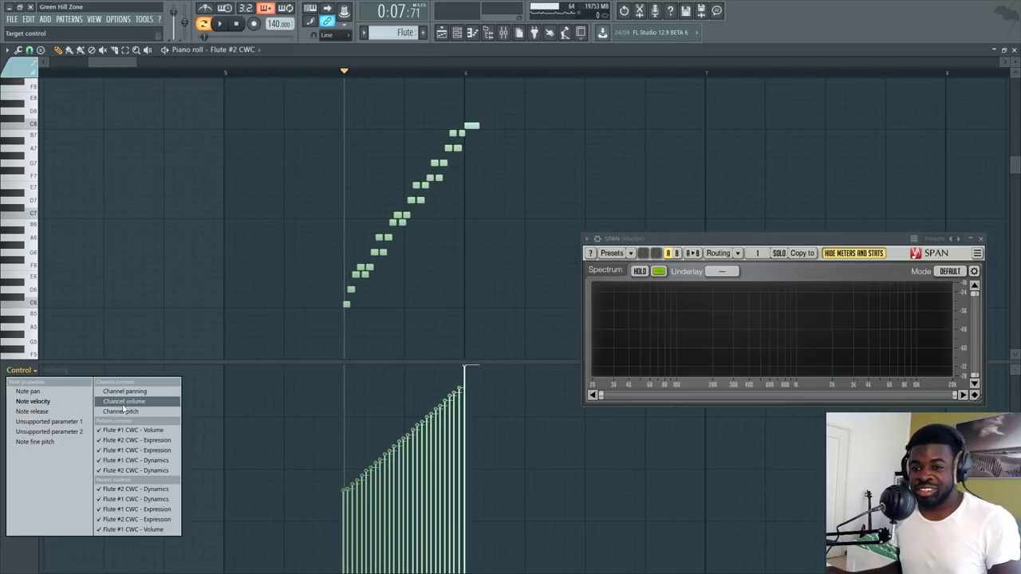
left_click(146, 462)
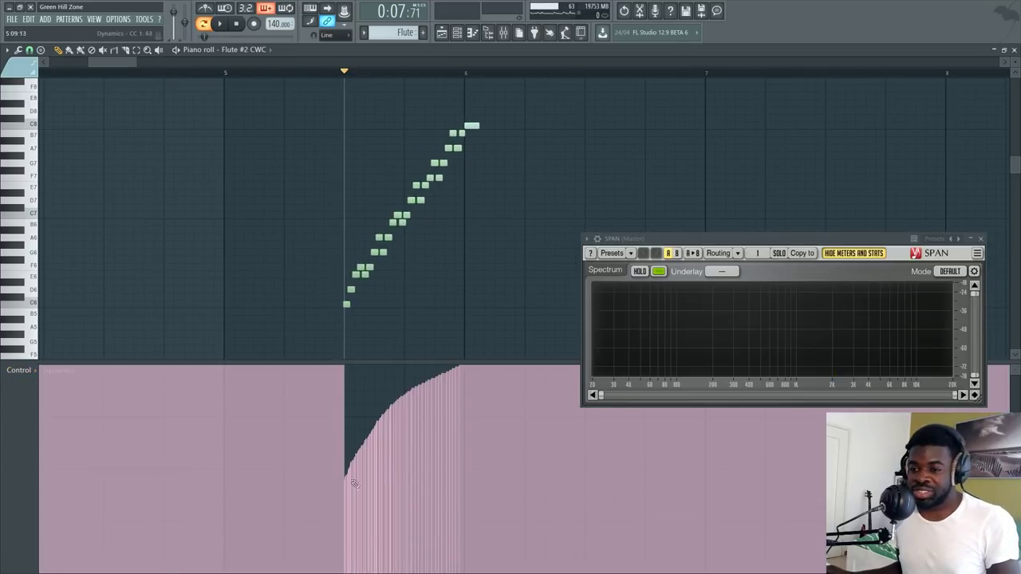
Try the run with its Dynamics ramp drawn flat at maximum, play it, and undo the drawing.
mouse_move(346, 389)
left_mouse_down()
mouse_move(347, 351)
mouse_move(385, 328)
mouse_move(490, 292)
left_mouse_up()
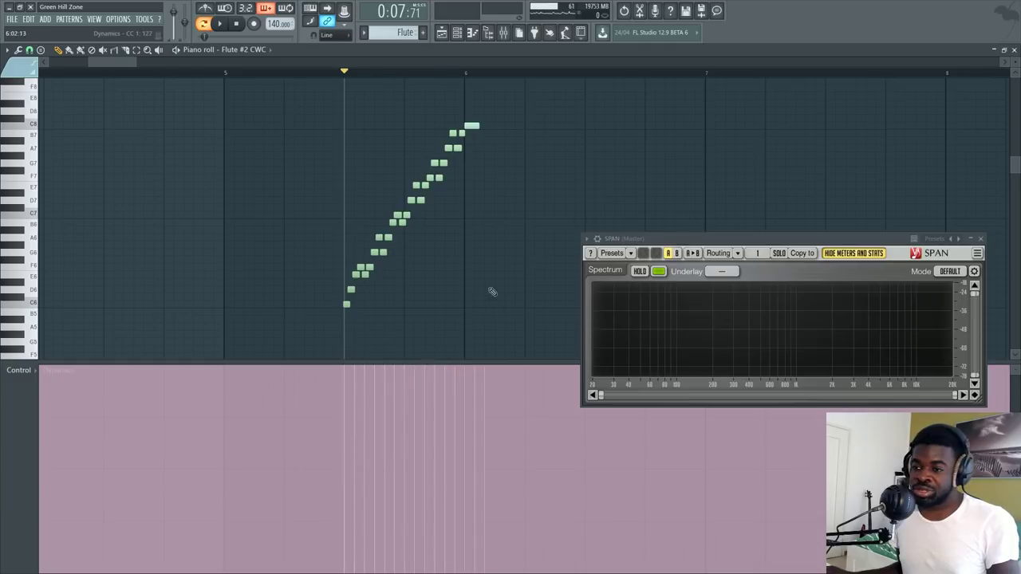
key("space")
key("space")
key("ctrl+x")
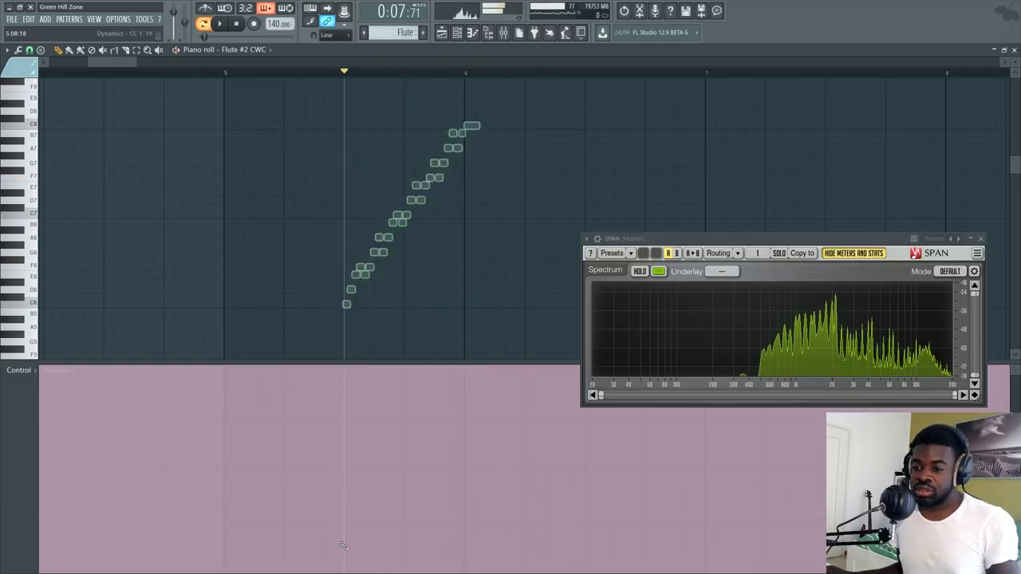
key("ctrl+alt+z")
key("ctrl+alt+z")
Play the run into bar 6 with its rising Dynamics ramp, and stop playback.
key("space")
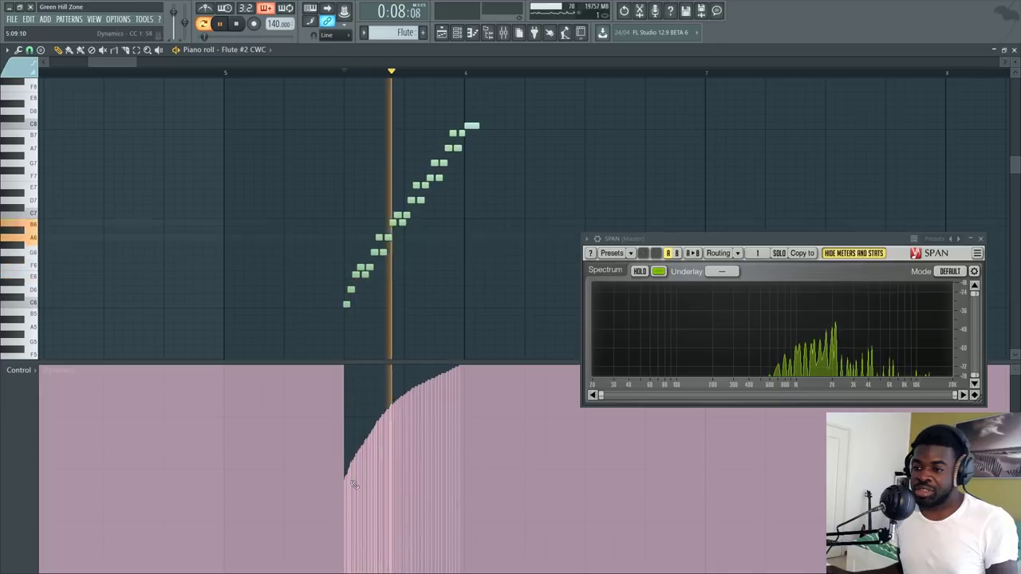
key("space")
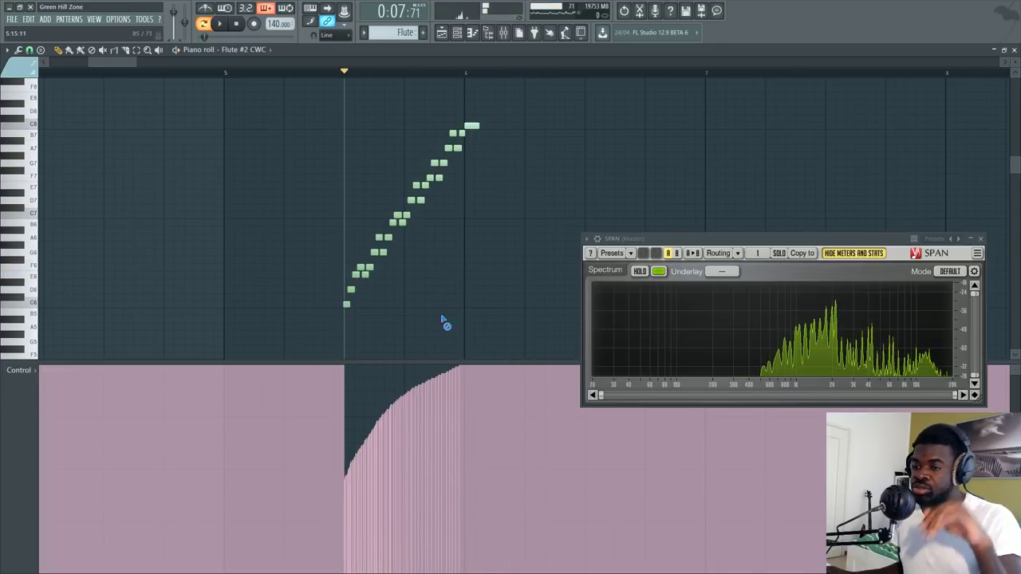
Switch the piano roll to the Flute #1 channel to view its melody and Dynamics curve, and return to the playlist.
scroll(433, 73, "down", 4)
scroll(174, 439, "down", 2)
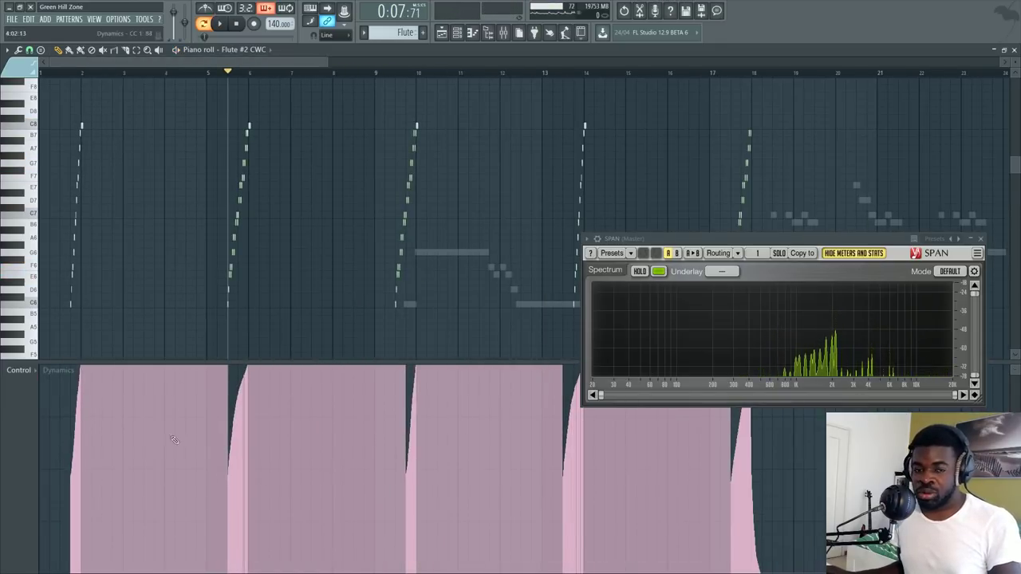
double_click(473, 254)
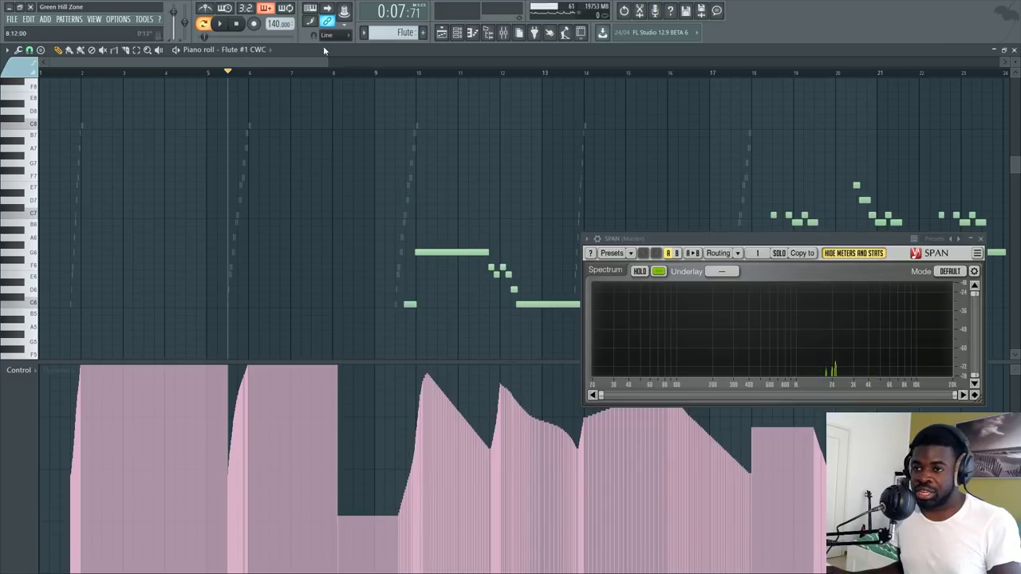
left_click_drag(275, 57, 364, 84)
key("F5")
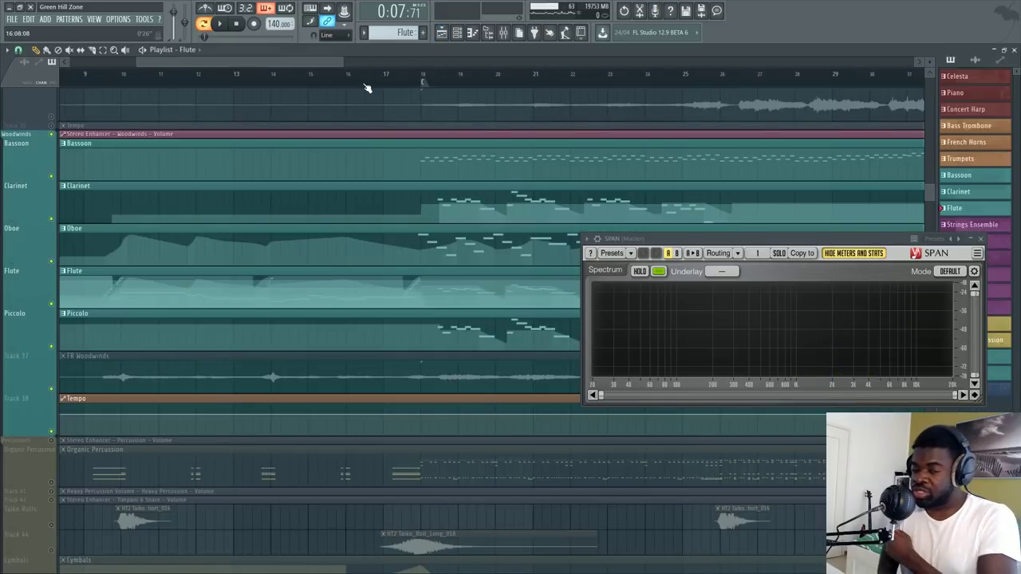
scroll(369, 80, "down", 6)
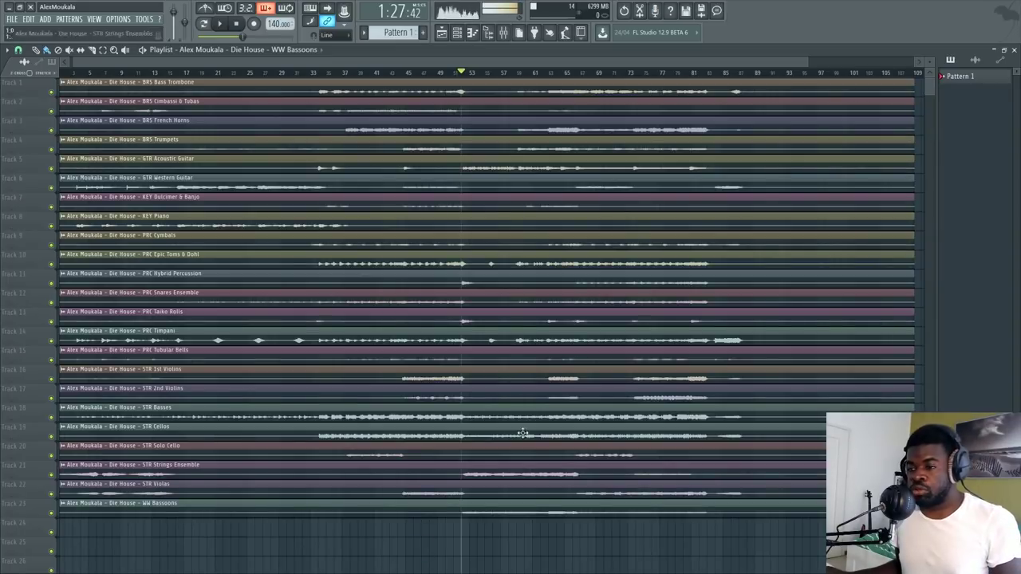
Place the playhead at bar 52 of the Die House stems project and start playback of all tracks.
scroll(516, 77, "up", 5)
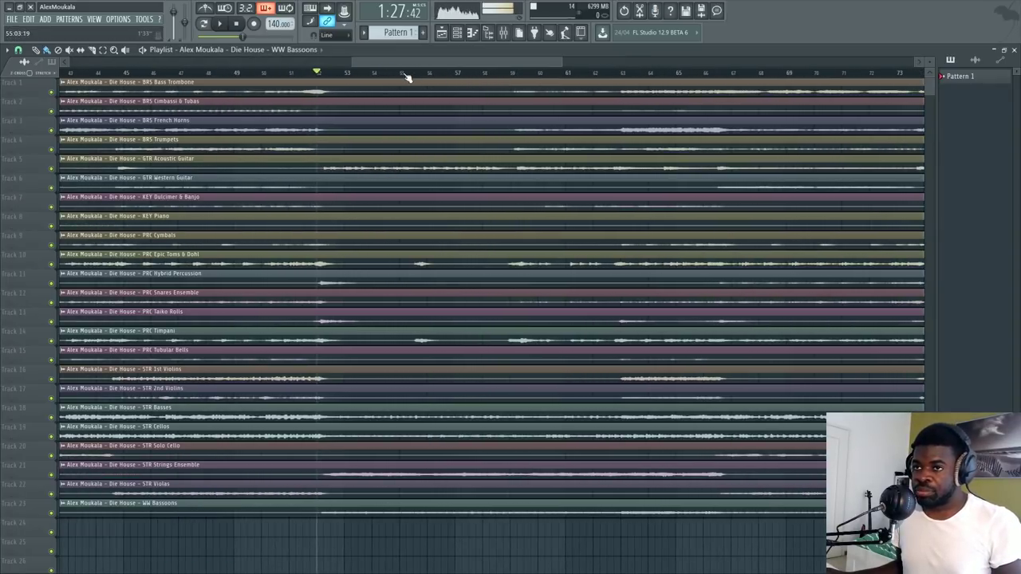
left_click(379, 72)
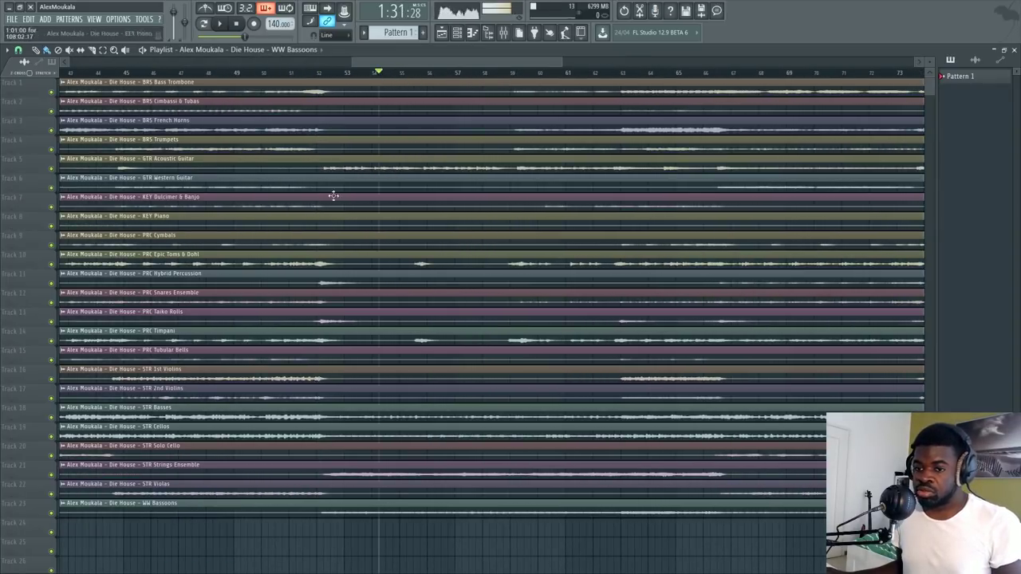
left_click(320, 72)
key("space")
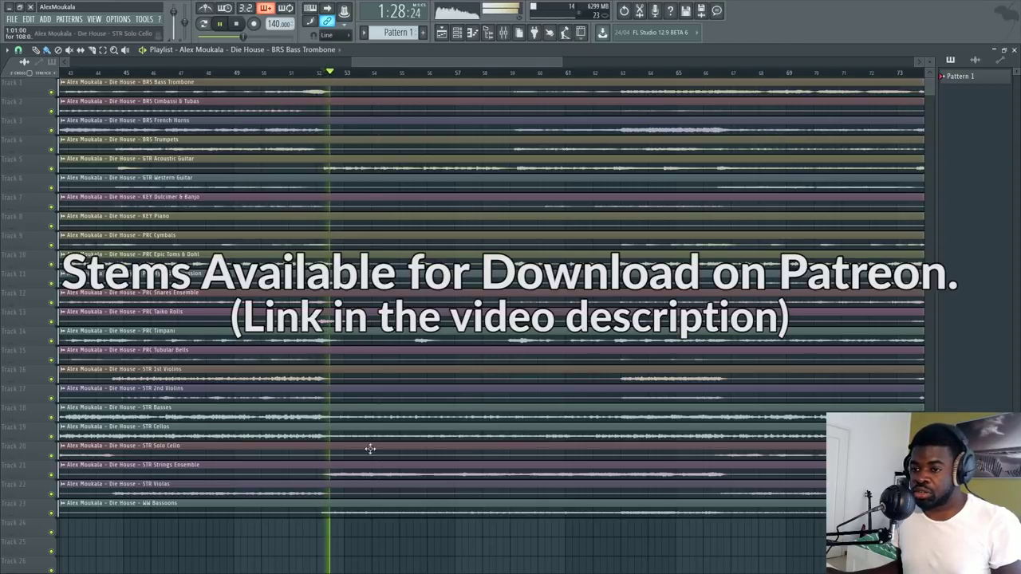
Solo the WW Bassoons track, make it taller, unmute the Violas, Strings Ensemble, Solo Cello and Cellos tracks in turn, and stop playback.
left_click(51, 513, "ctrl")
left_click_drag(26, 519, 26, 548)
scroll(196, 470, "down", 3)
left_click(52, 431)
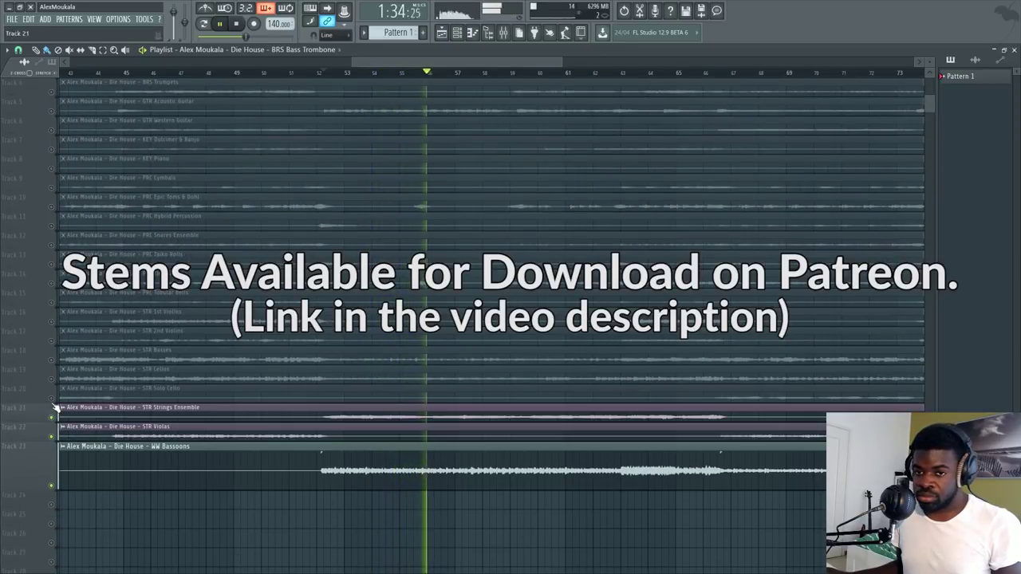
left_click(52, 410)
left_click(51, 392)
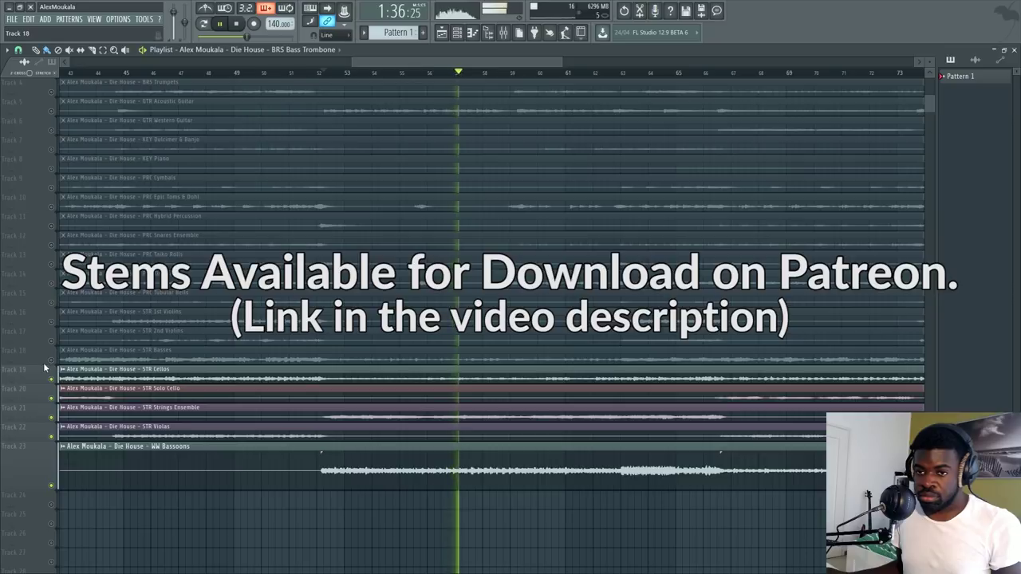
key("space")
Play the soloed STR Basses track from just before bar 56, add the WW Bassoons track, and stop playback.
left_click(49, 360, "ctrl")
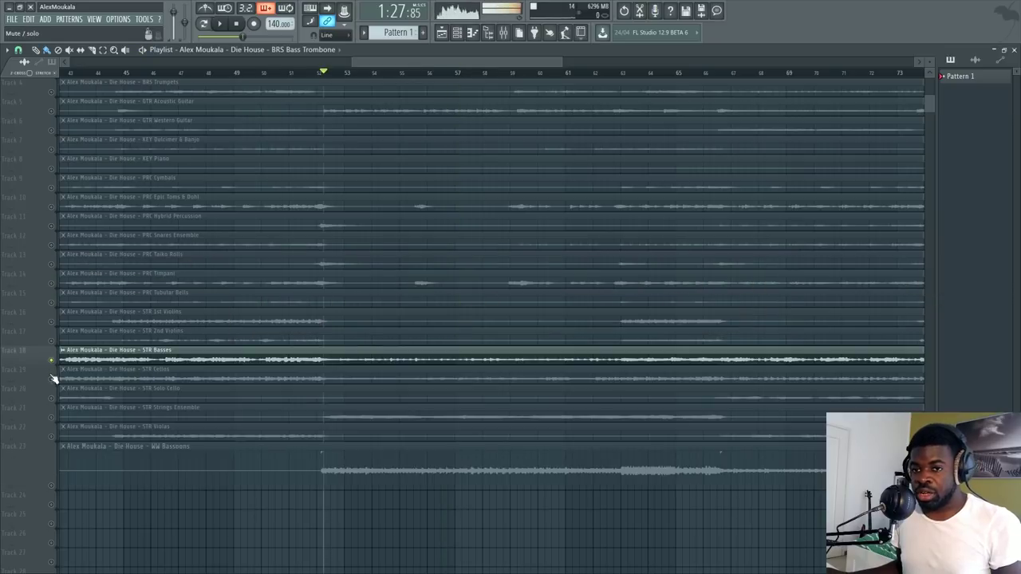
left_click(423, 74)
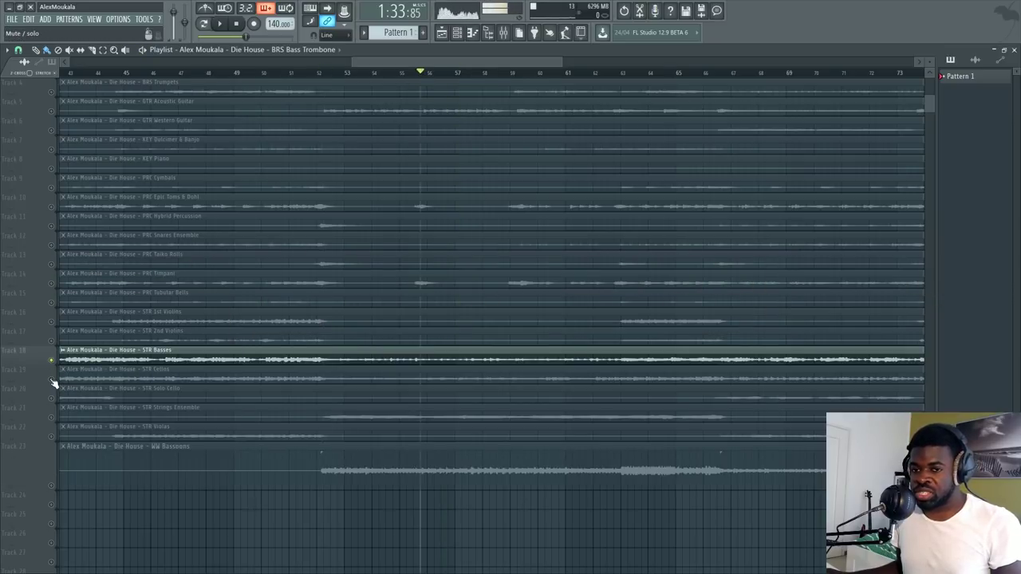
key("space")
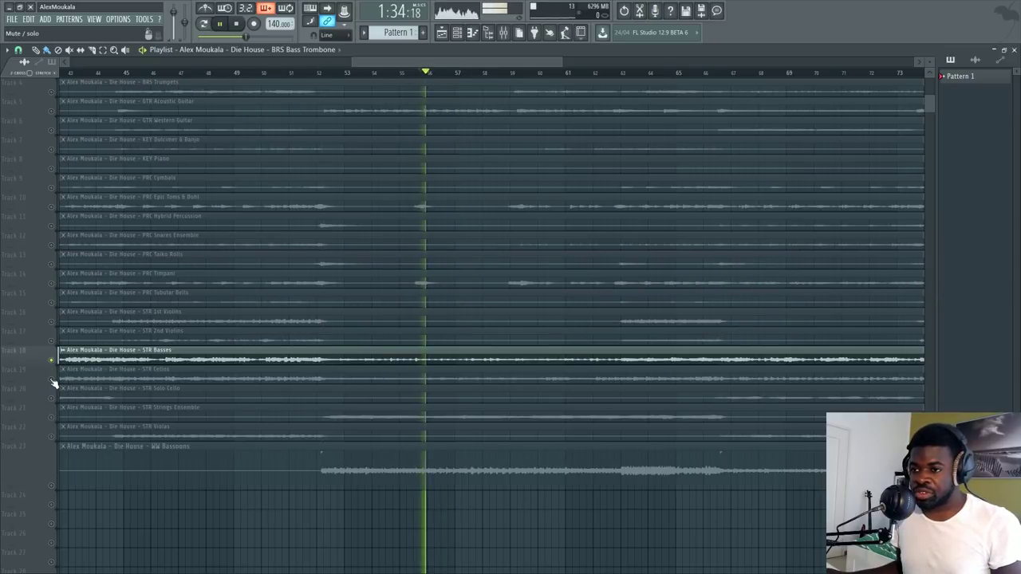
left_click(52, 486)
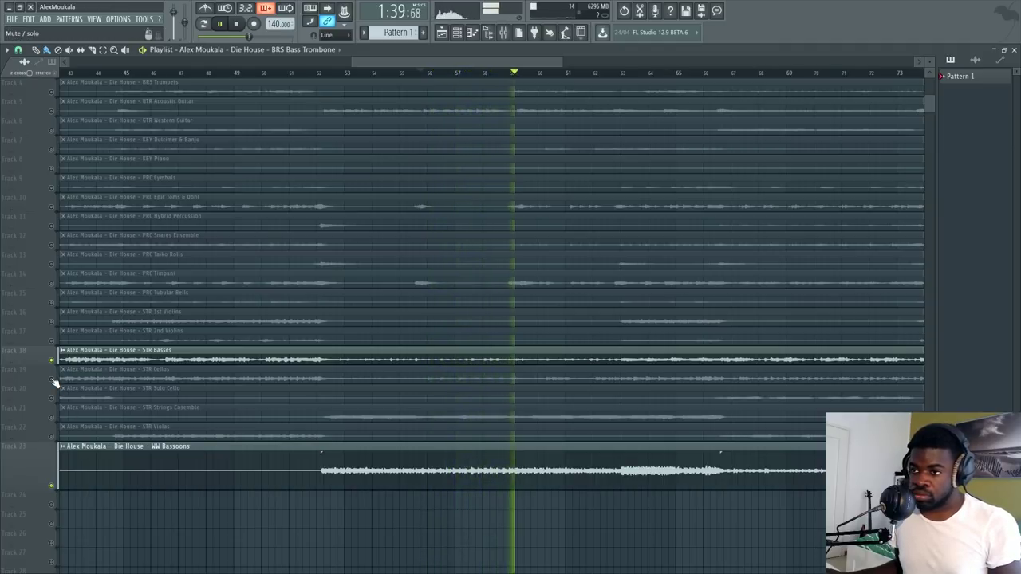
key("space")
Compare the full mix around bars 63 to 66 without and with the WW Bassoons track, and stop playback.
right_click(52, 380)
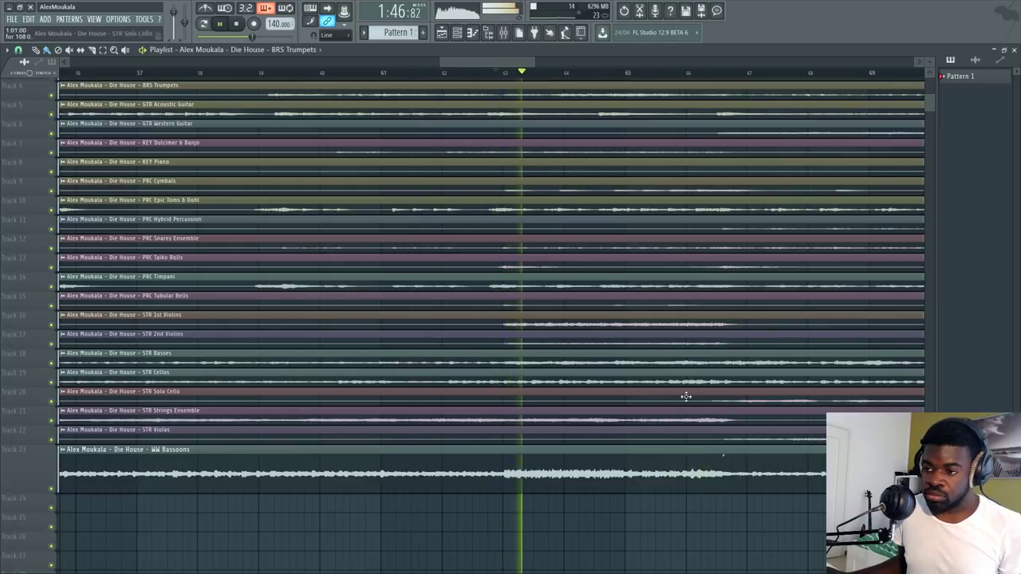
left_click(56, 489)
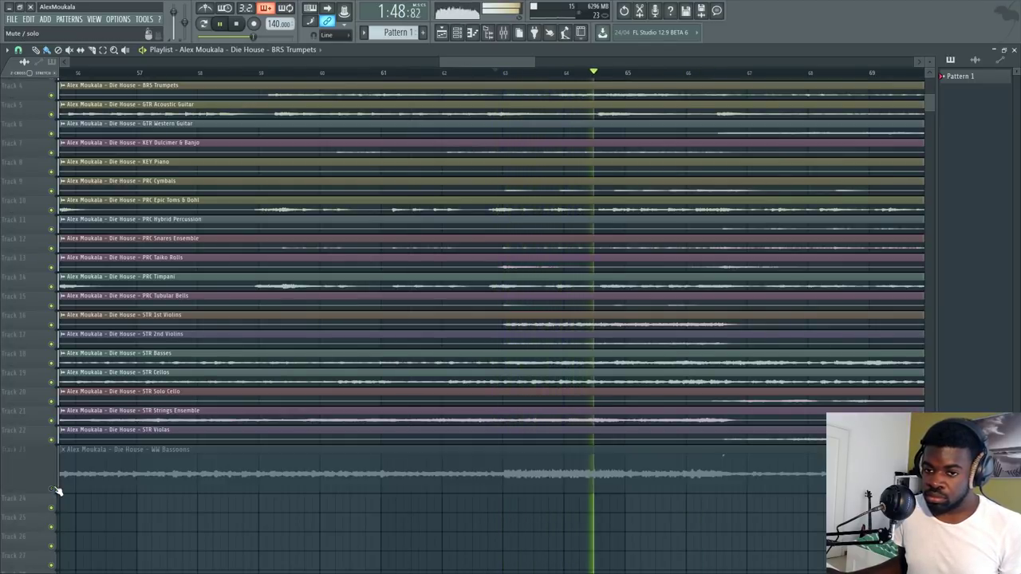
left_click(56, 489)
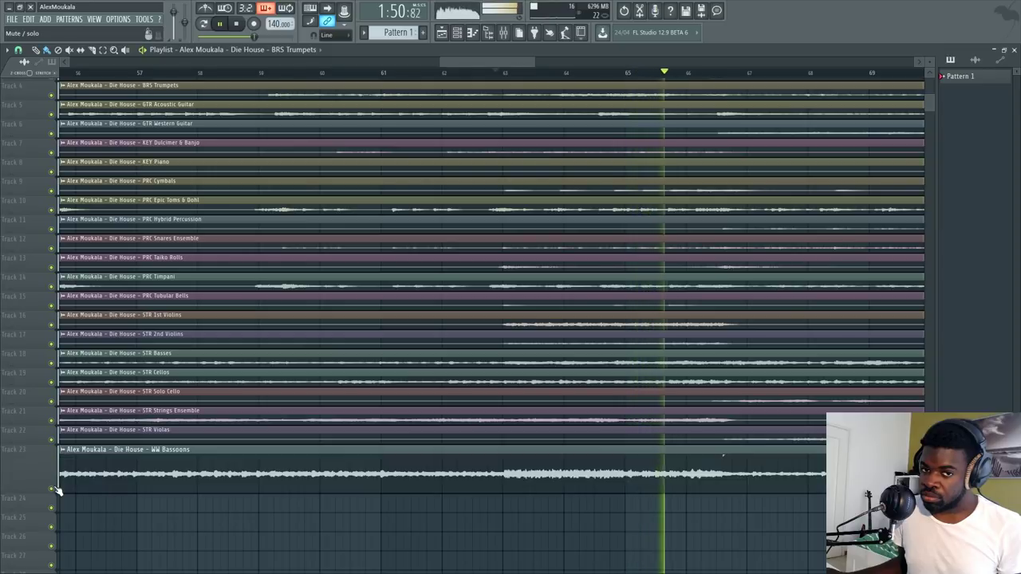
key("space")
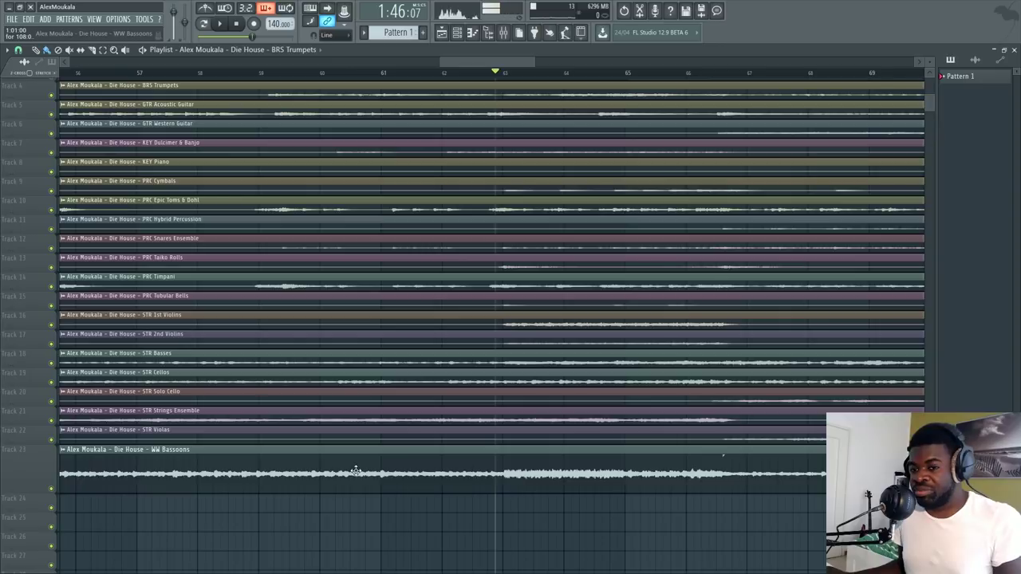
Solo the WW Bassoons track, enlarge it to show its waveform, and play it briefly from bar 63.
right_click(52, 490)
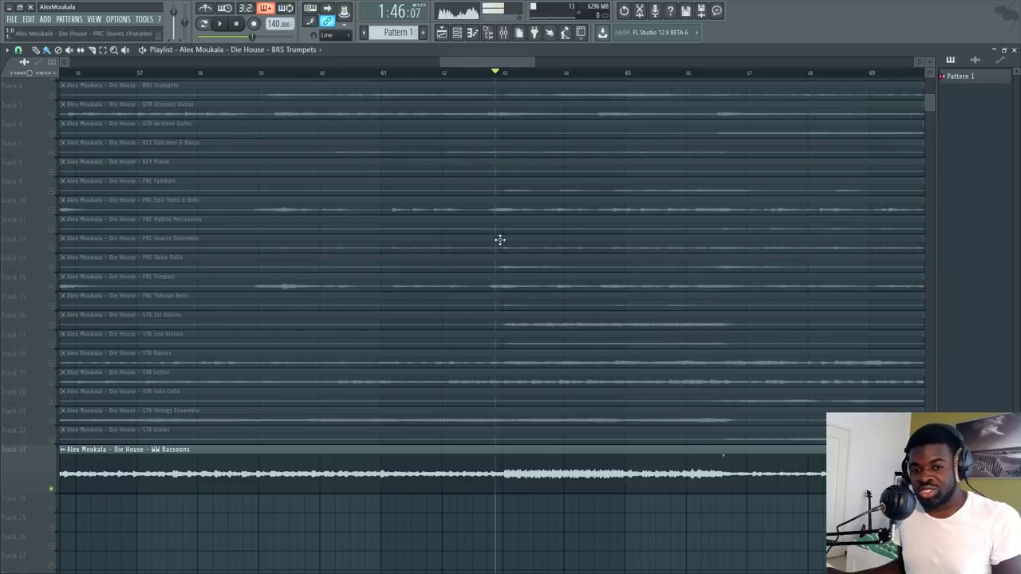
left_click(627, 73)
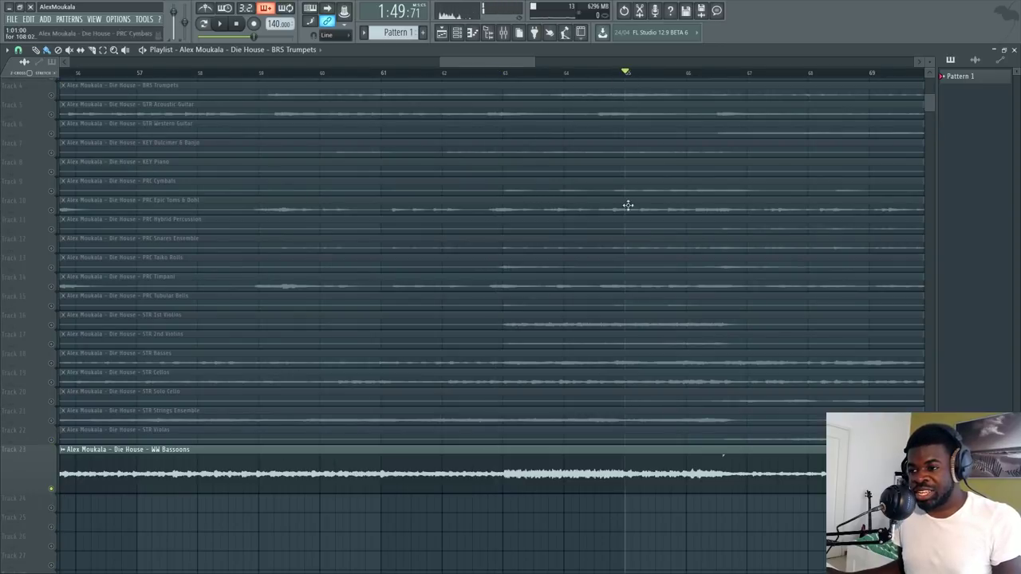
left_click_drag(27, 491, 27, 568)
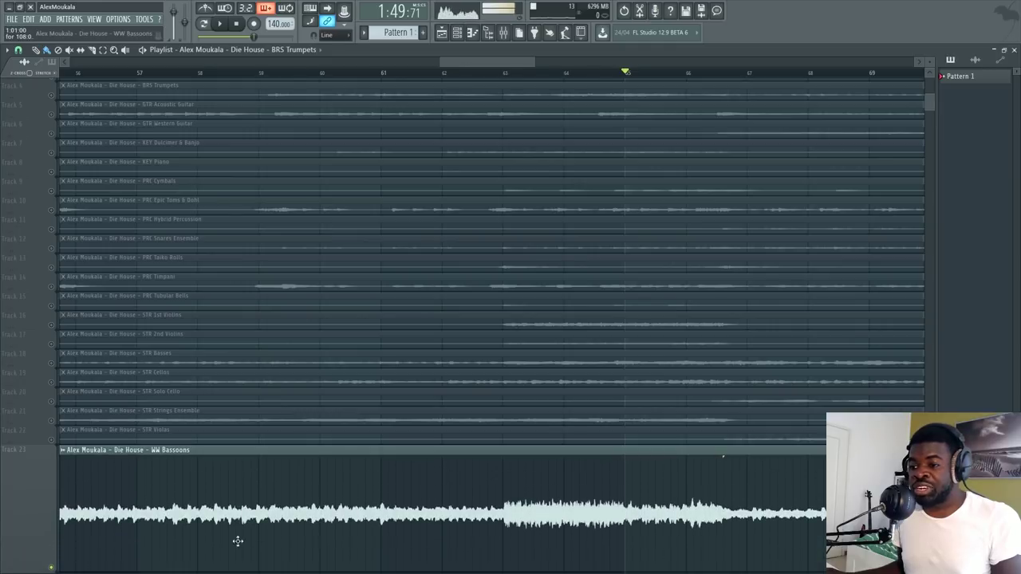
left_click(510, 73)
key("space")
key("space")
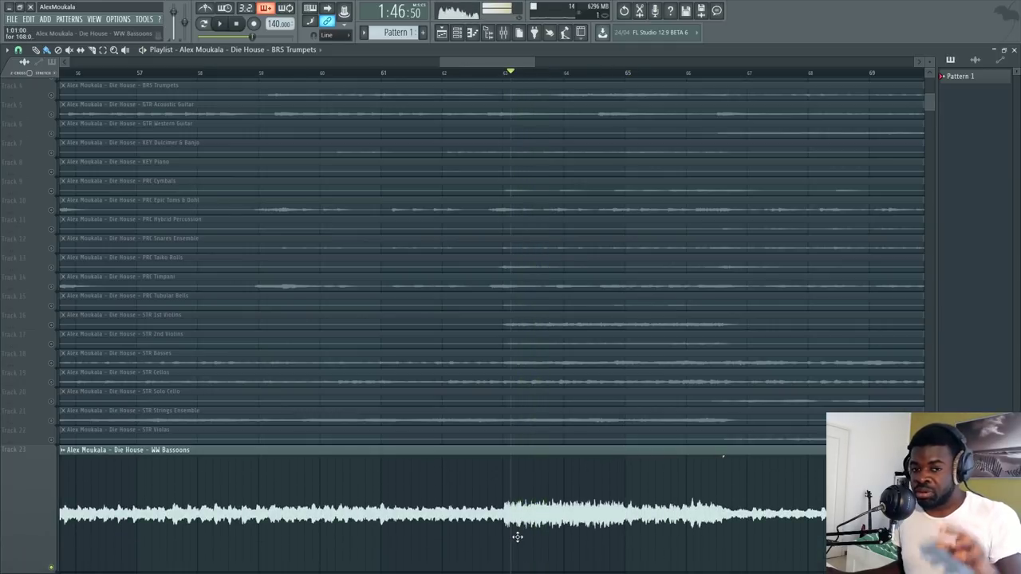
Select all the stem clips and time-stretch them shorter so they end around bar 95.
scroll(538, 430, "down", 3)
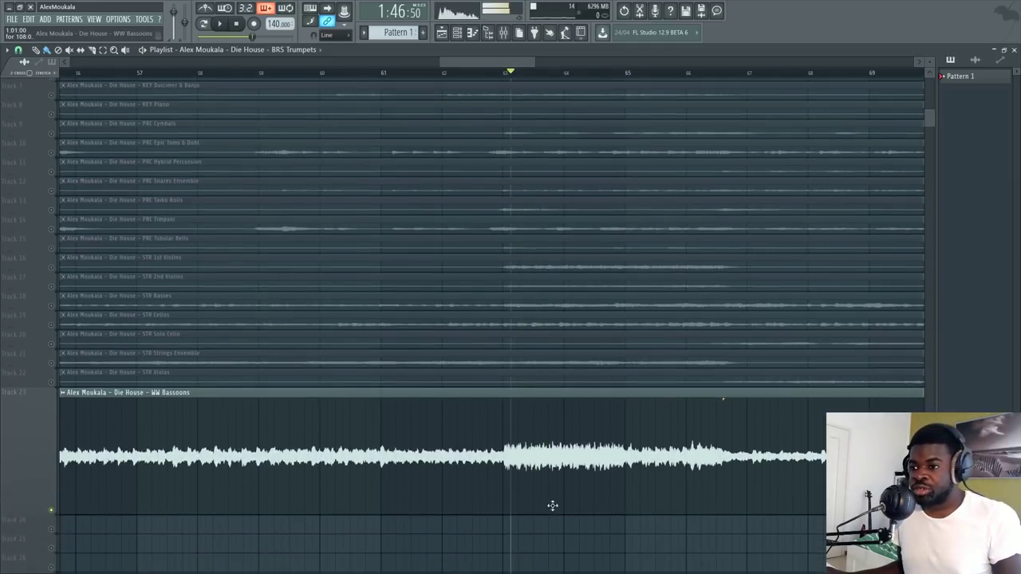
scroll(560, 511, "up", 3)
scroll(550, 287, "down", 3)
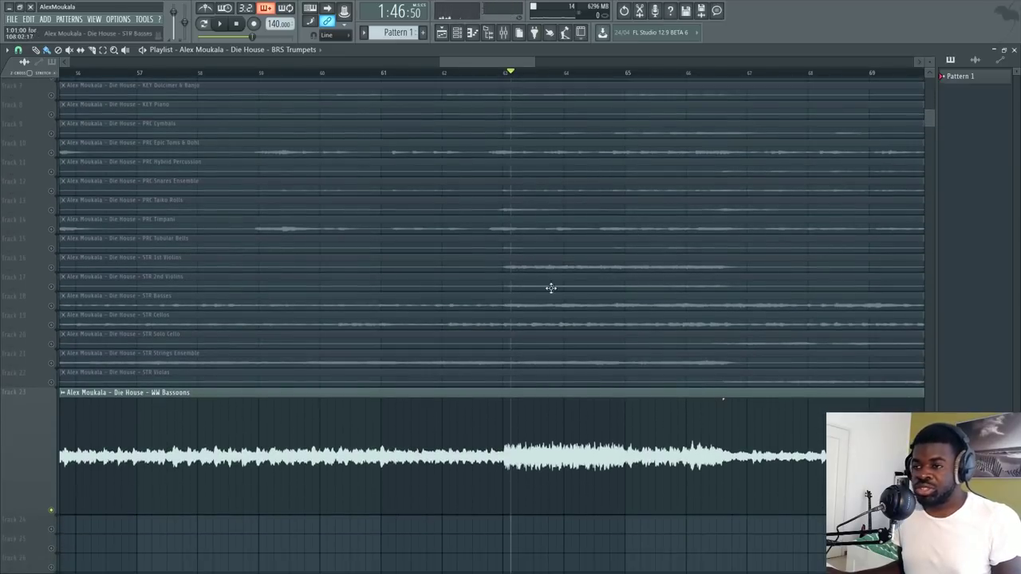
scroll(474, 98, "down", 3)
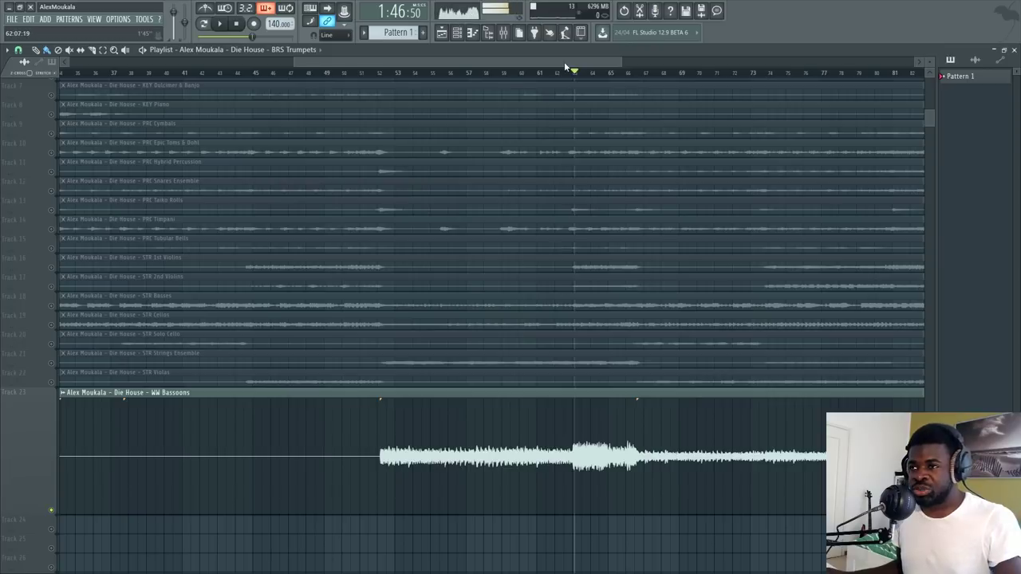
scroll(565, 69, "down", 2)
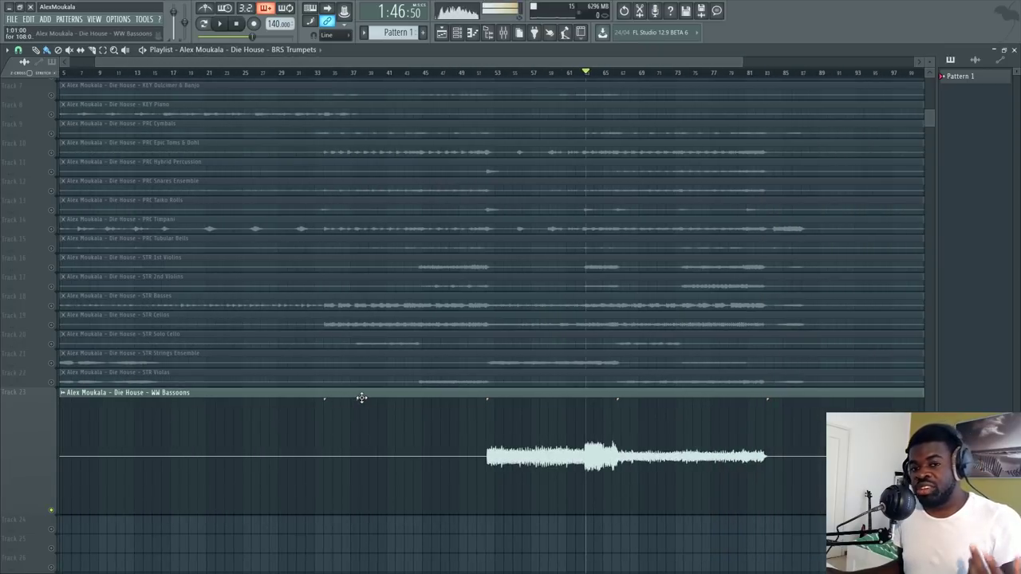
scroll(587, 80, "down", 2)
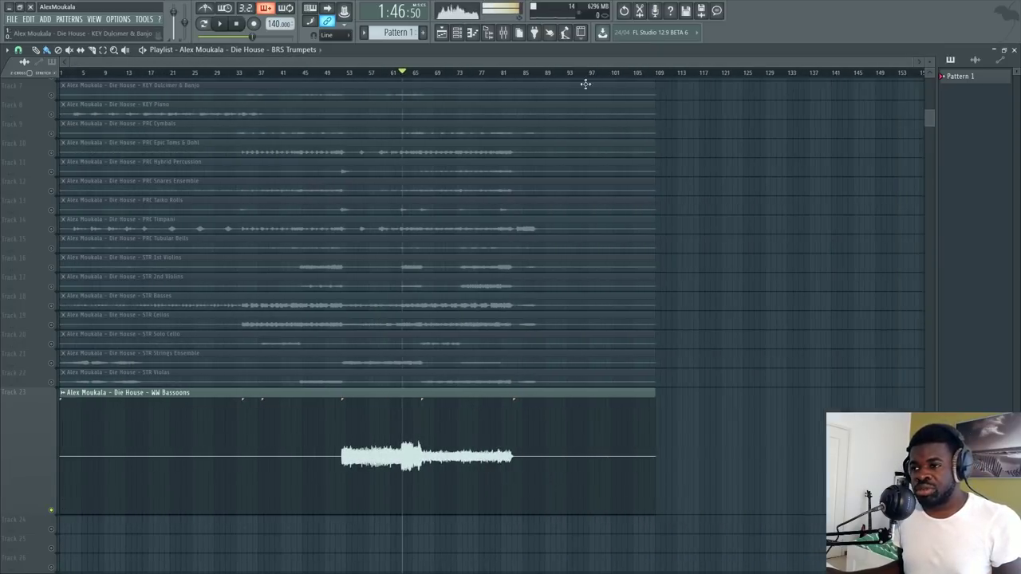
scroll(552, 78, "up", 2)
left_click_drag(718, 423, 744, 9)
scroll(709, 80, "down", 1)
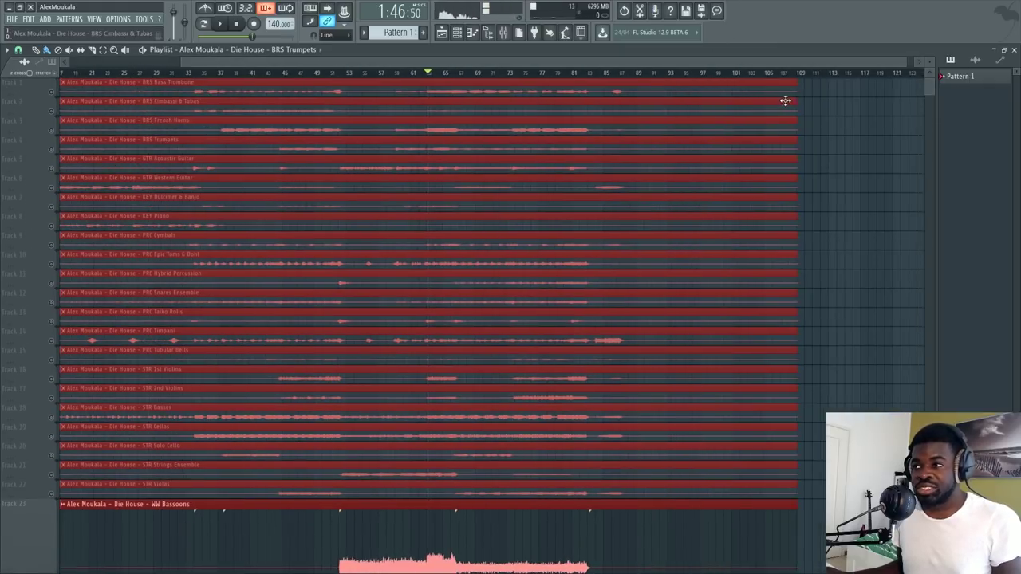
left_click_drag(795, 100, 683, 101)
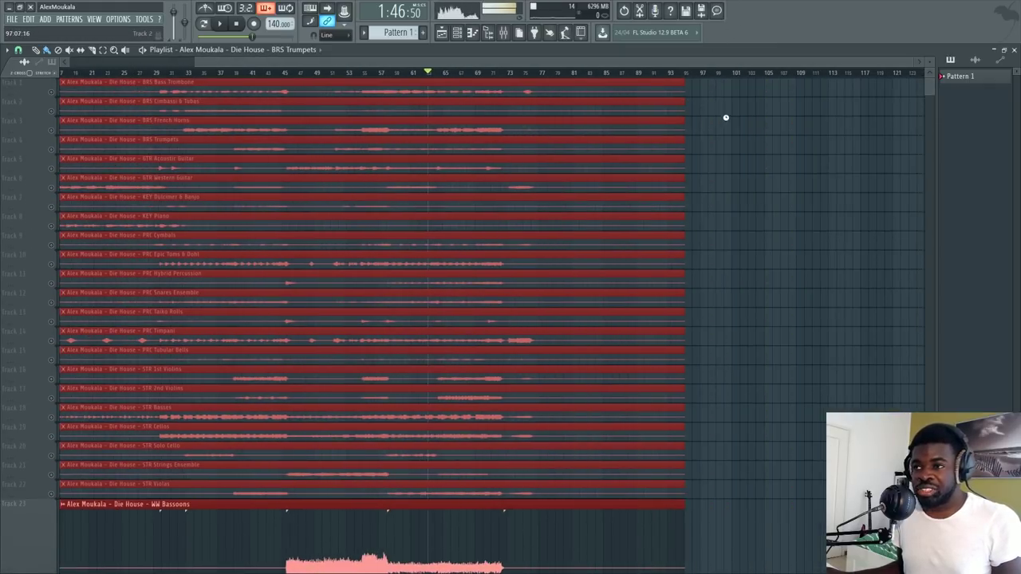